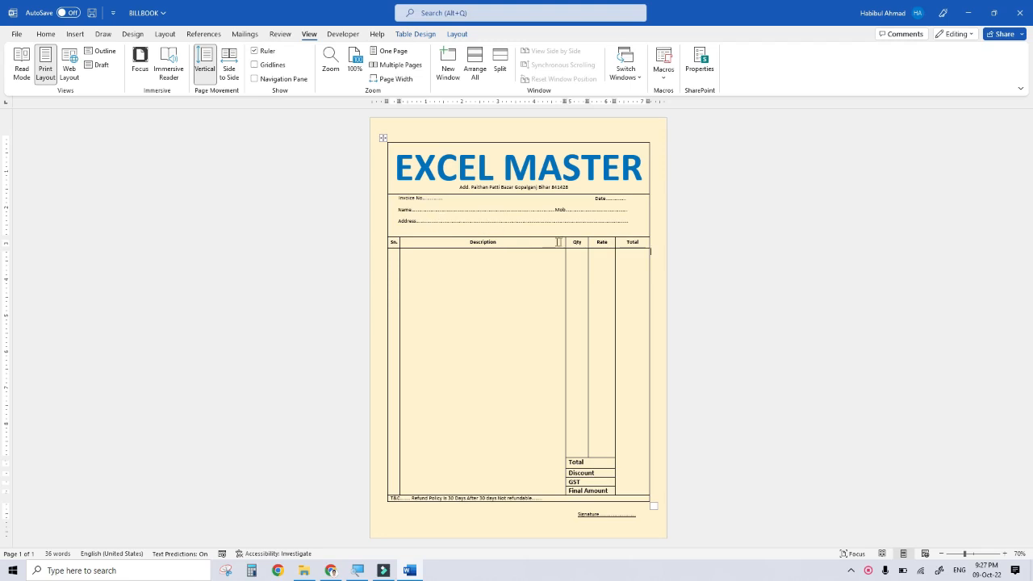
Examine the finished BILLBOOK invoice layout from header to signature line and close the document
scroll(558, 242, "up", 5, "ctrl")
scroll(462, 252, "down", 8)
scroll(505, 291, "up", 8)
scroll(493, 293, "down", 3, "ctrl")
scroll(463, 288, "down", 3, "ctrl")
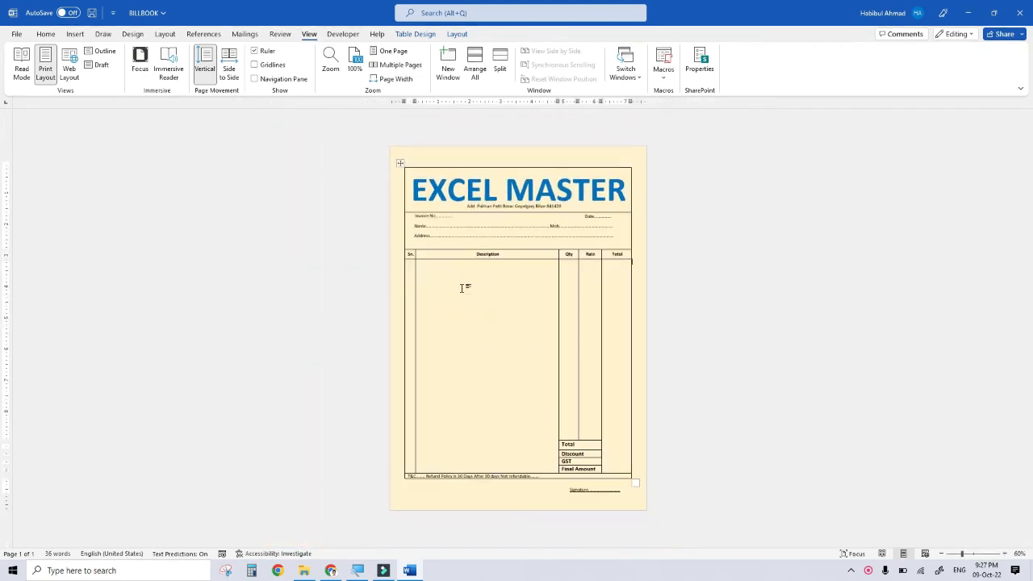
left_click(1018, 13)
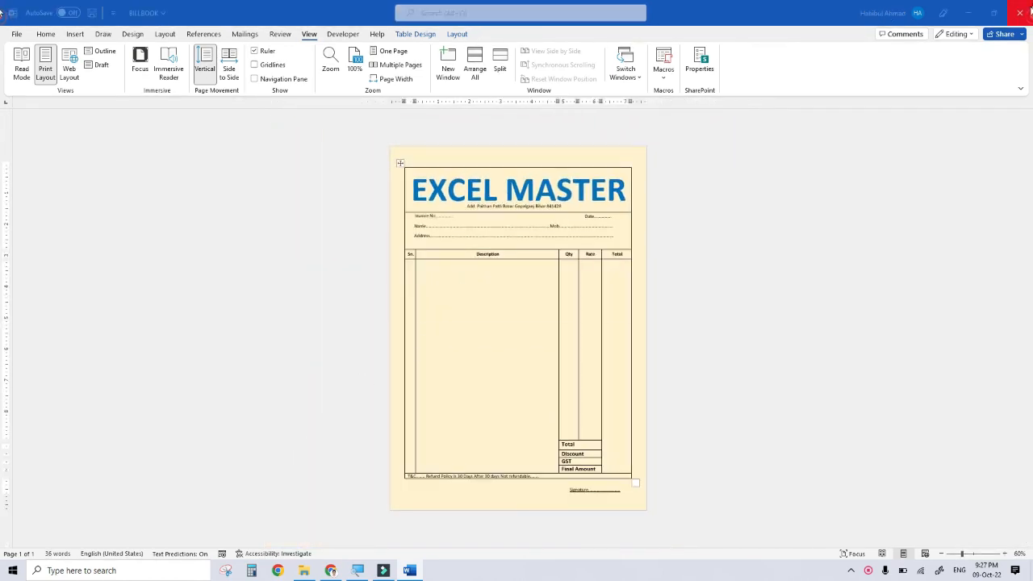
left_click(472, 305)
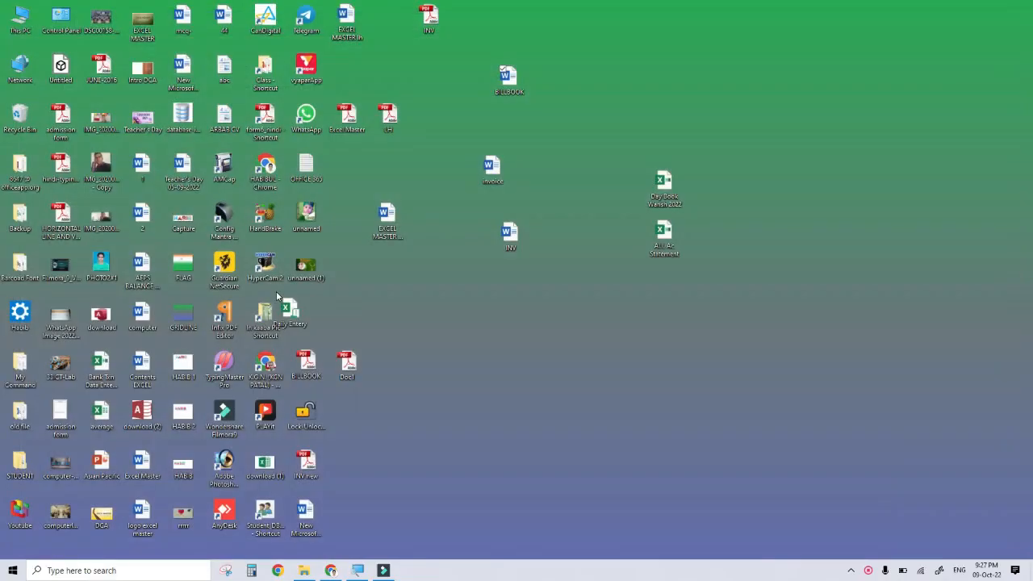
Launch Word from the desktop and create a new blank document
left_click(79, 571)
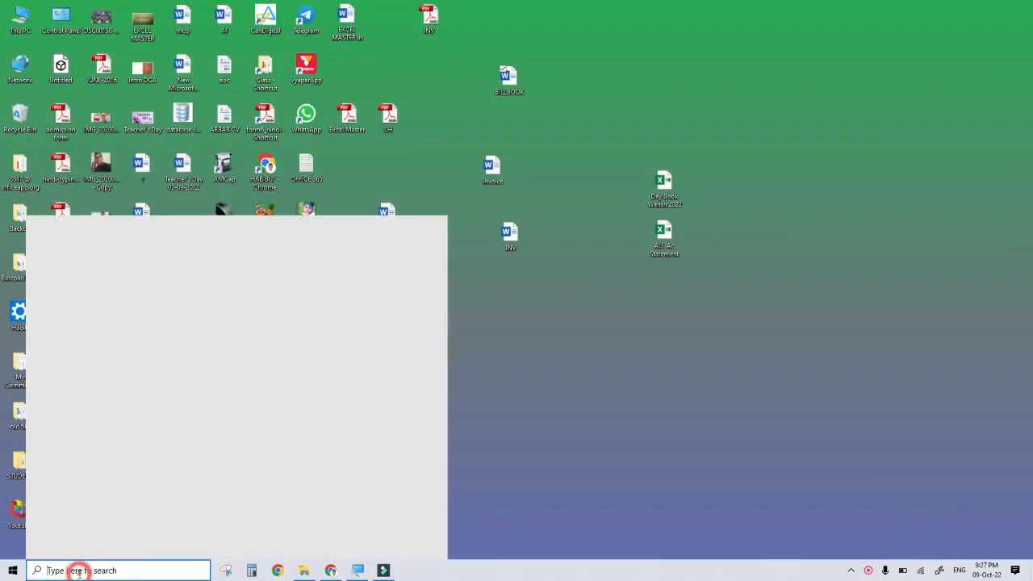
type("mor")
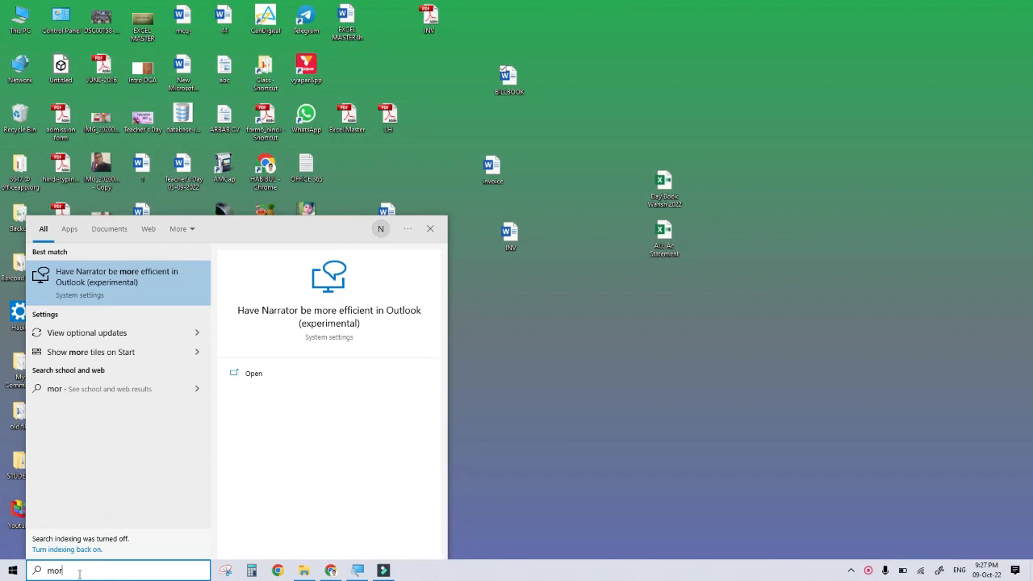
key("BackSpace")
key("BackSpace")
type("word")
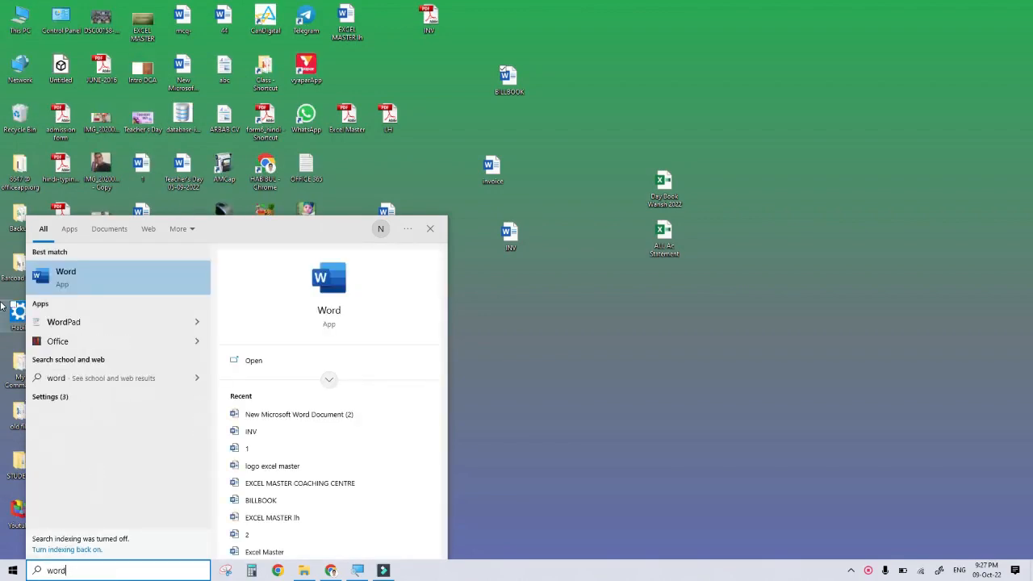
left_click(69, 282)
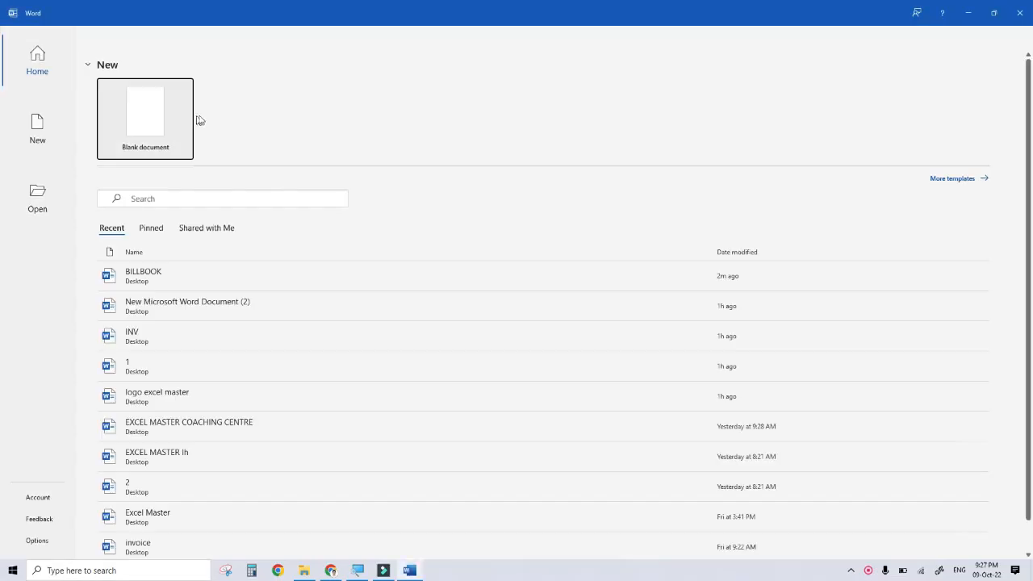
left_click(136, 121)
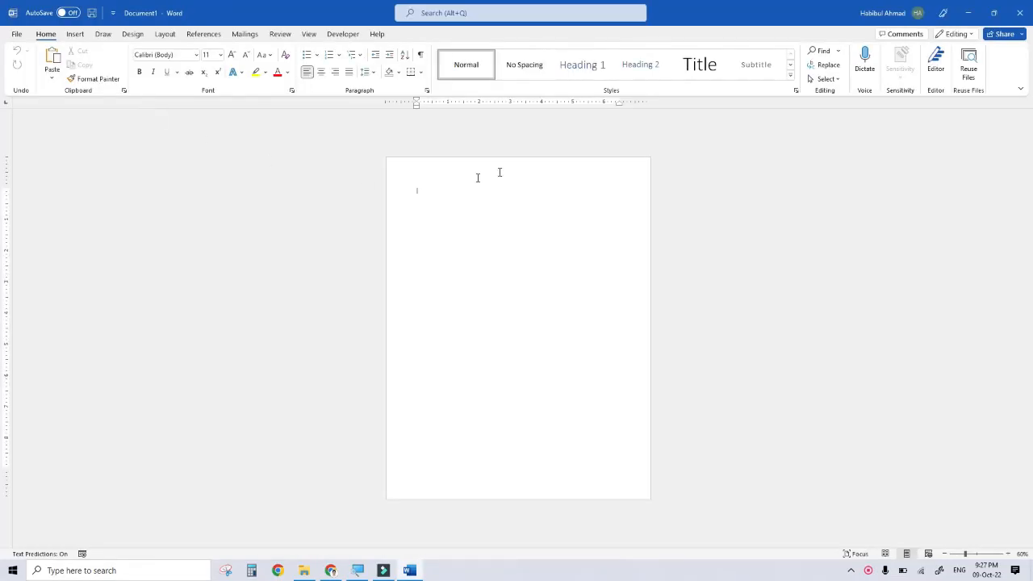
Set the page to A4 paper size with Narrow margins
left_click(167, 35)
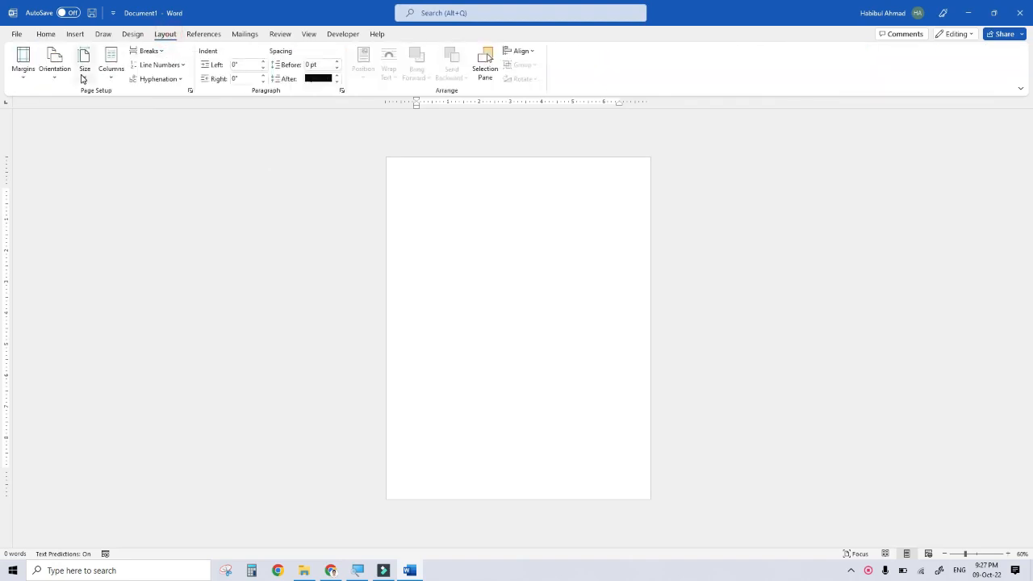
left_click(83, 73)
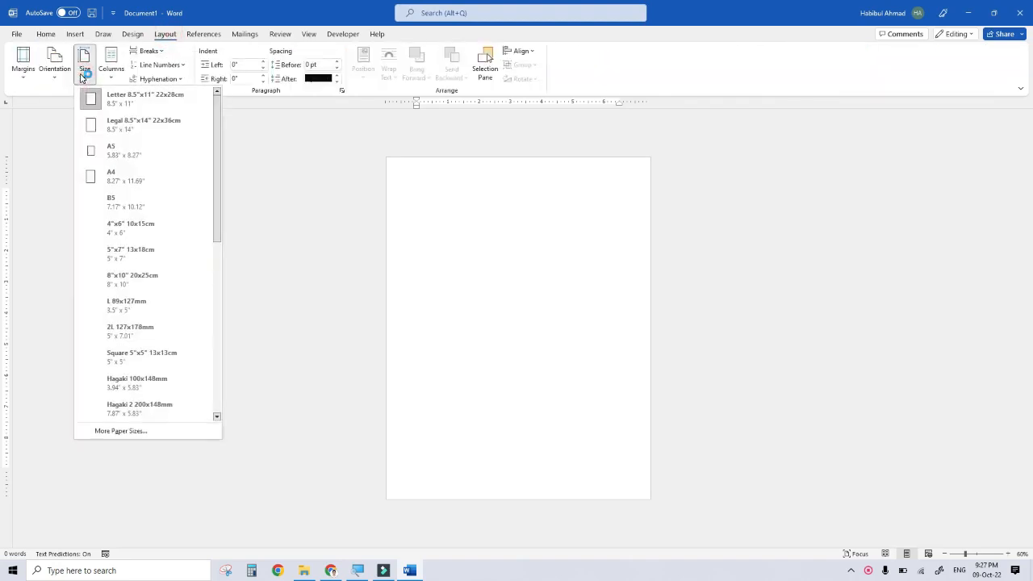
left_click(127, 178)
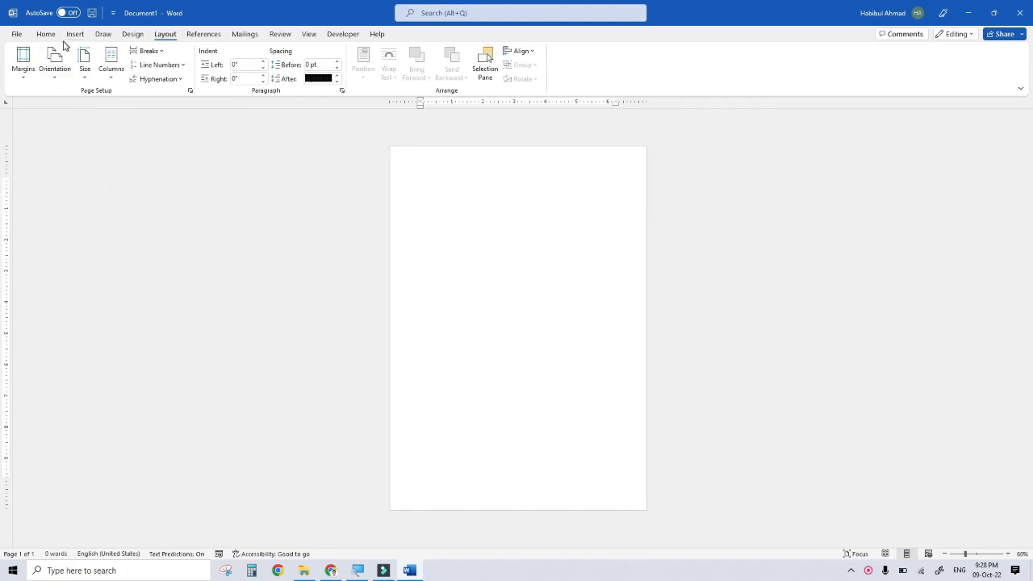
left_click(54, 69)
left_click(25, 69)
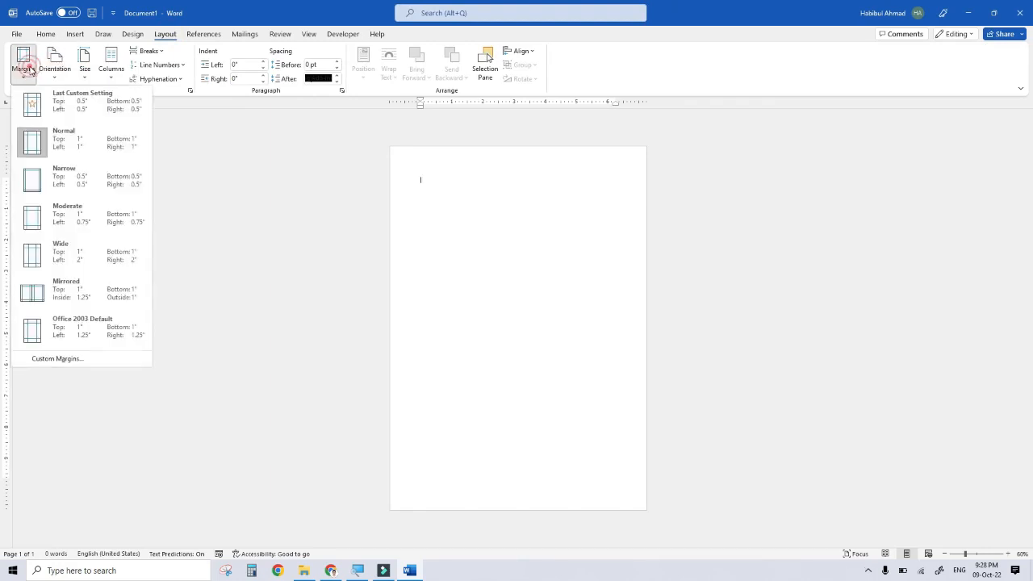
left_click(49, 179)
scroll(489, 271, "up", 3)
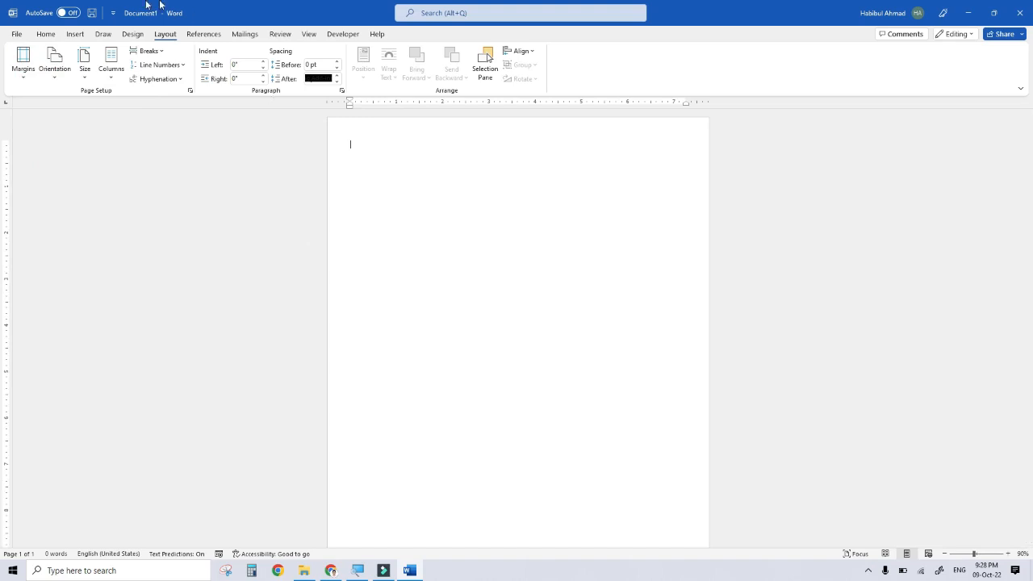
Insert a table with seven columns and five rows at the start of the page
left_click(75, 34)
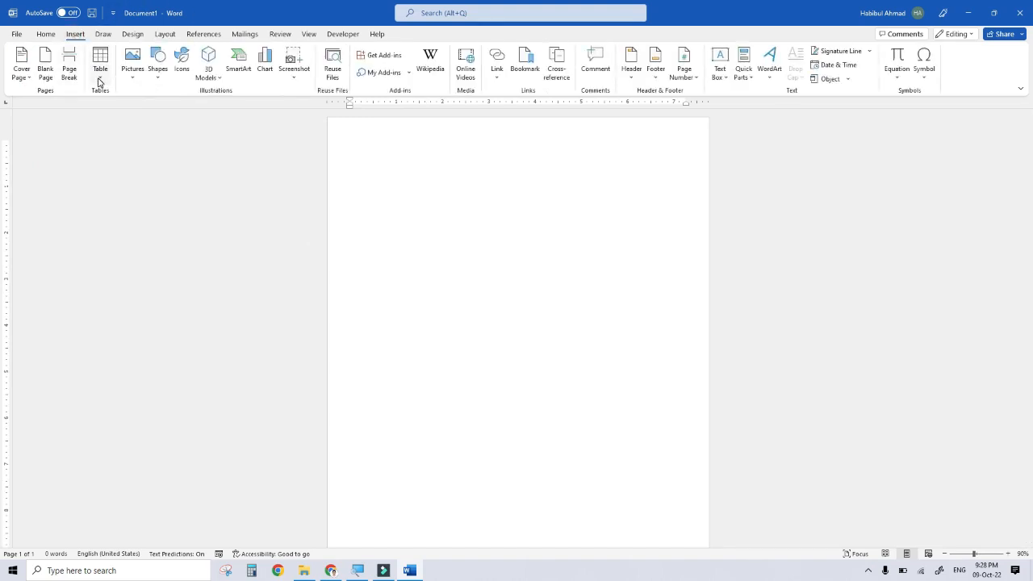
left_click(99, 82)
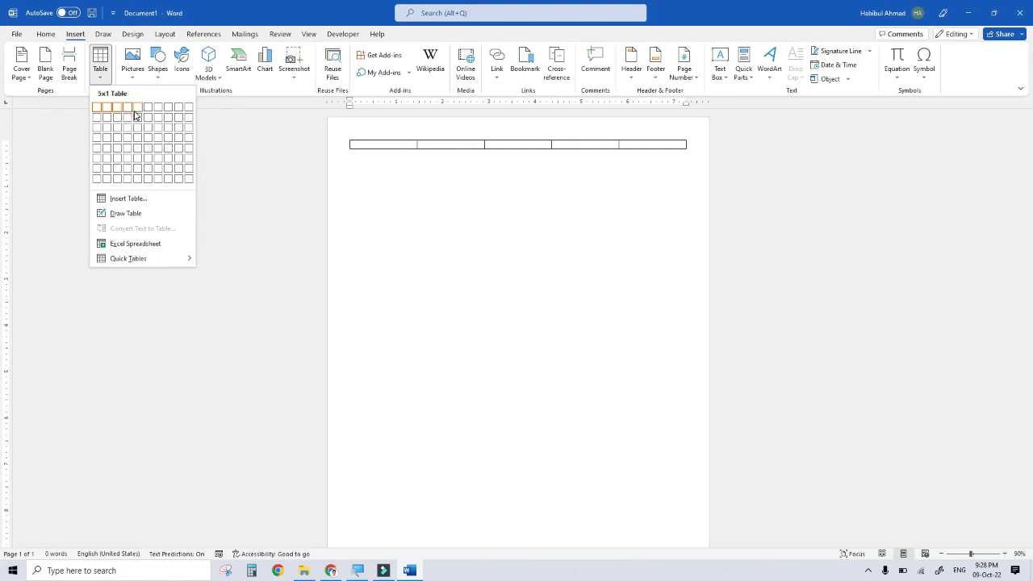
left_click(161, 150)
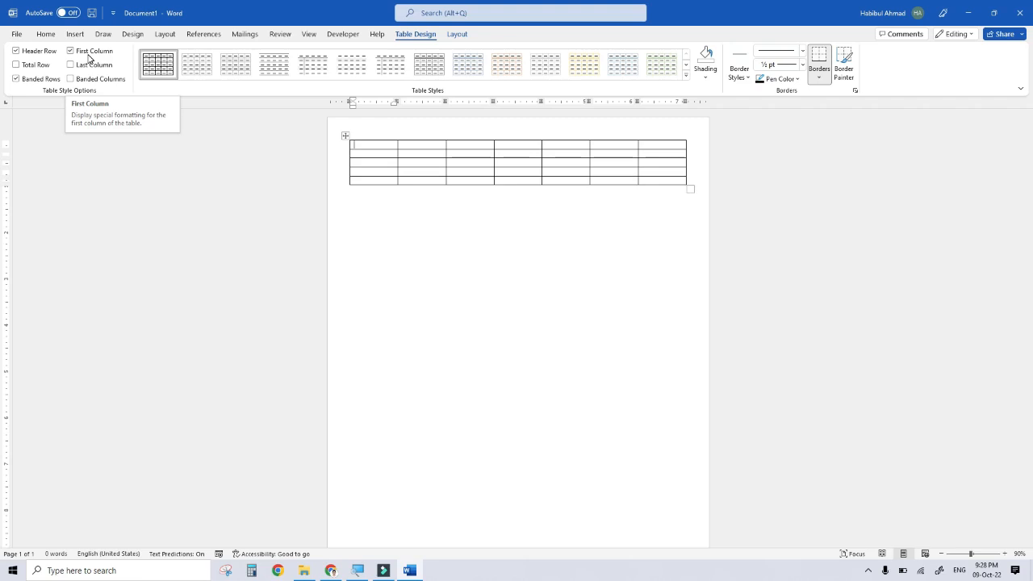
Enter the heading EXCEL MASTER in the table's first cell
scroll(392, 190, "up", 8)
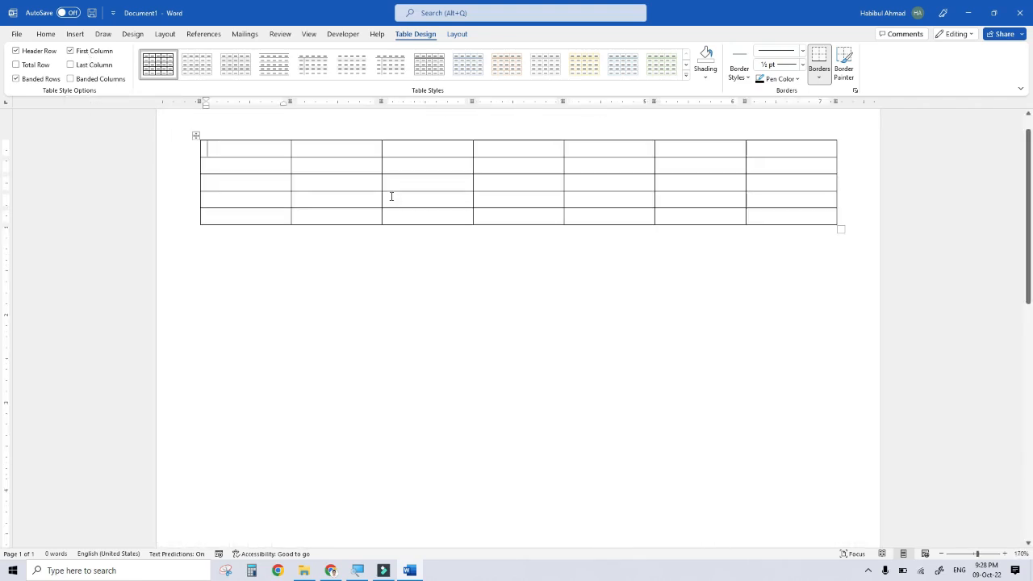
type("e")
type("E")
type("XCEL MASTER")
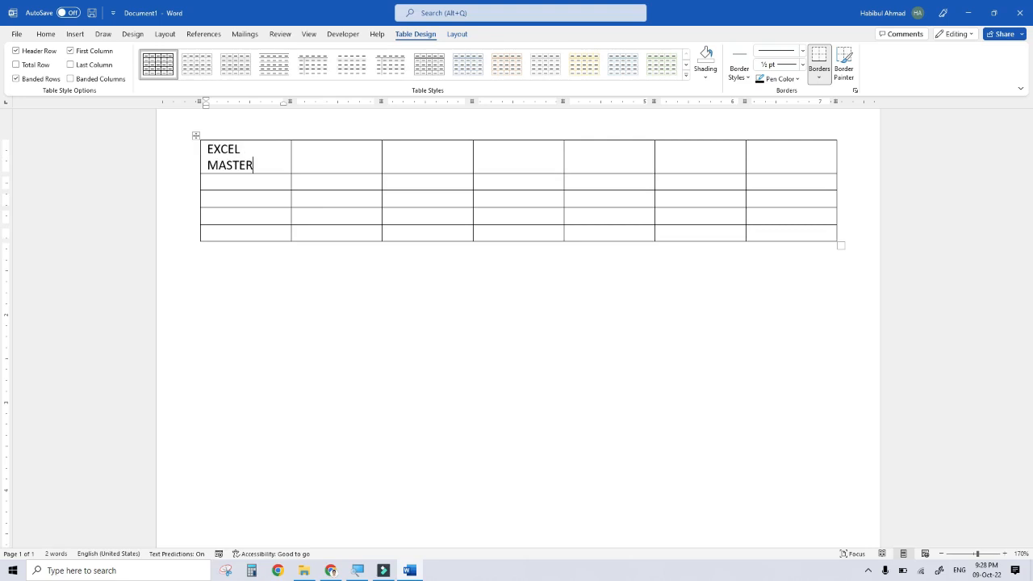
Merge all seven cells of the table's first row into a single heading cell
left_click_drag(268, 160, 202, 144)
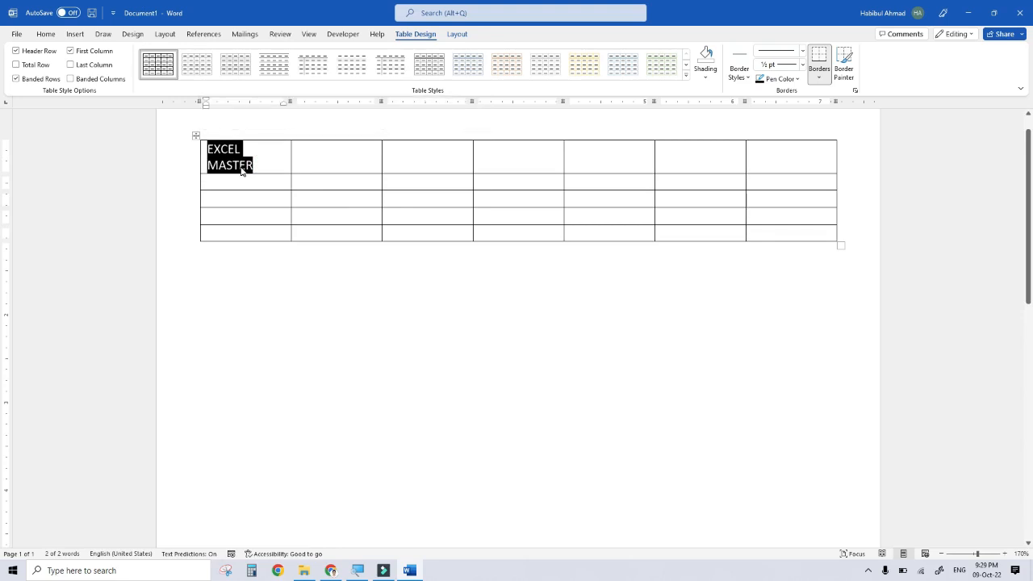
left_click(201, 147)
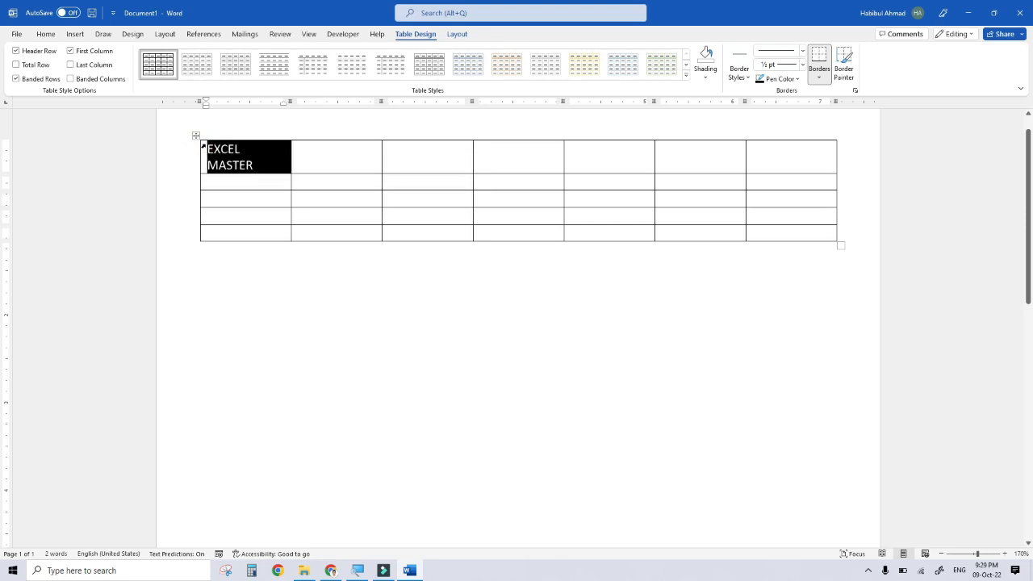
left_click_drag(205, 147, 816, 149)
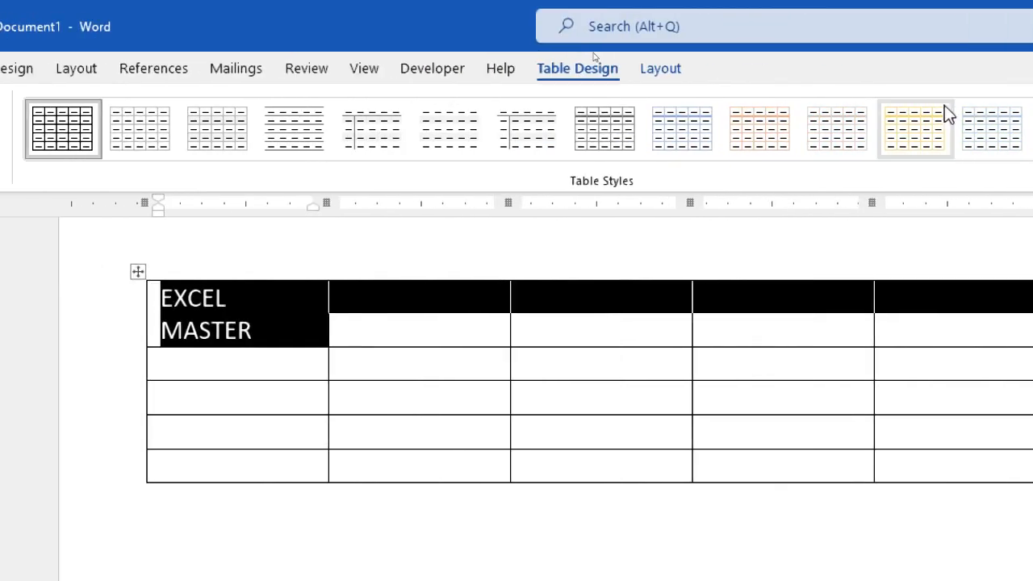
left_click(666, 71)
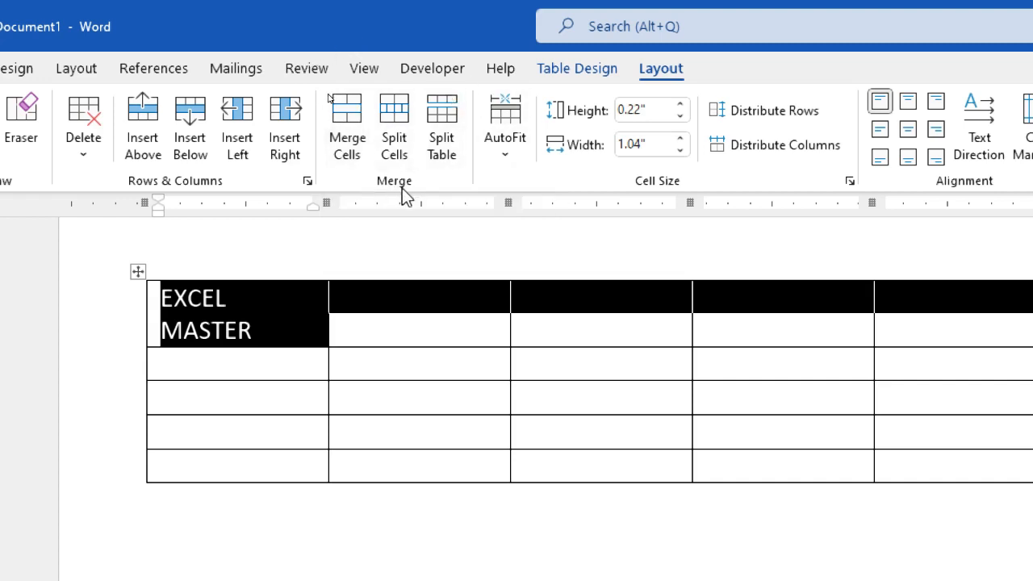
left_click(337, 132)
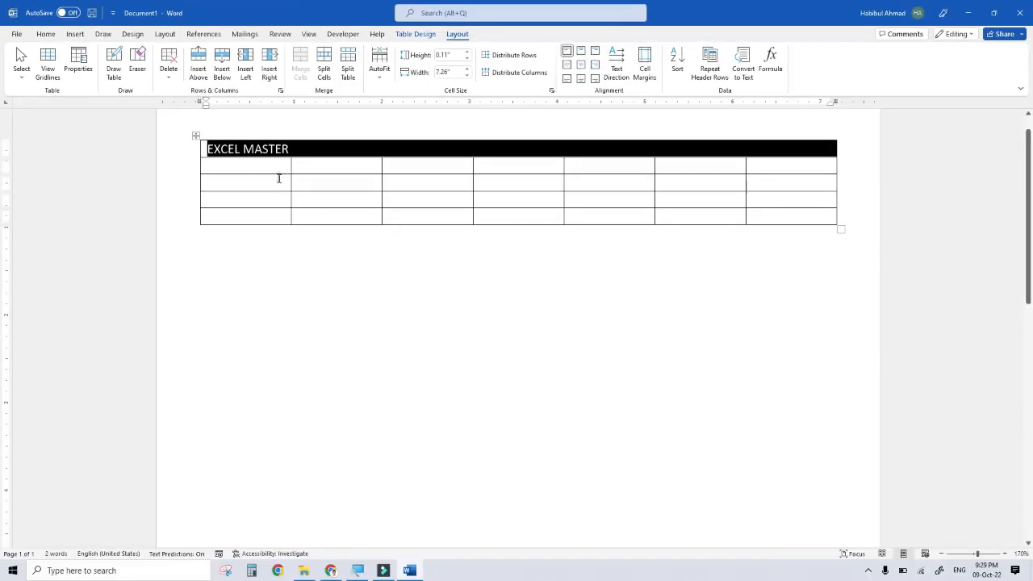
Enlarge the EXCEL MASTER heading to 72 pt and center it in the merged cell
left_click(45, 34)
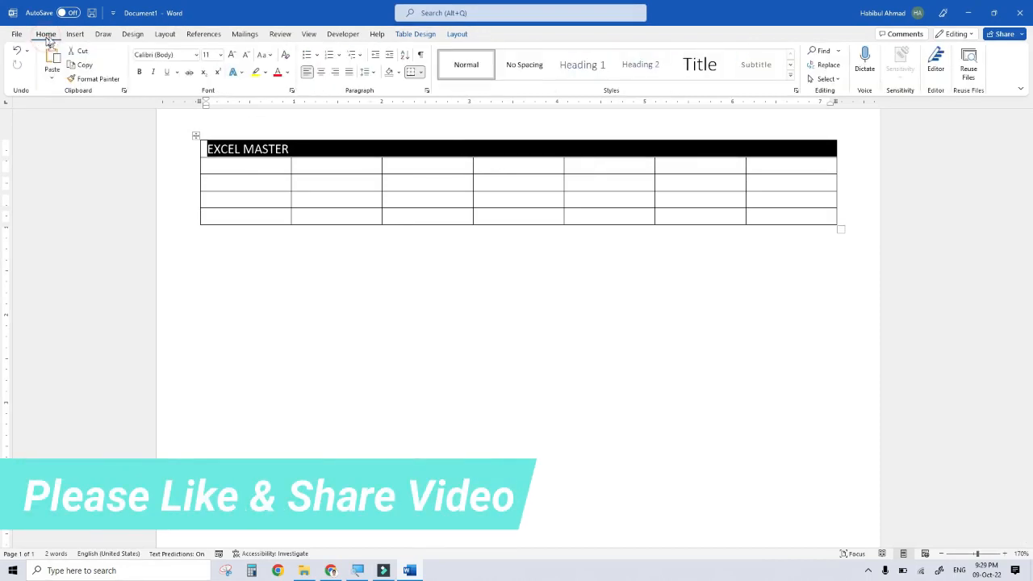
left_click(232, 55)
left_click(231, 55)
left_click(232, 54)
left_click(231, 55)
left_click(232, 55)
left_click(231, 55)
left_click(232, 54)
left_click(232, 55)
left_click(231, 55)
left_click(232, 55)
left_click(232, 55)
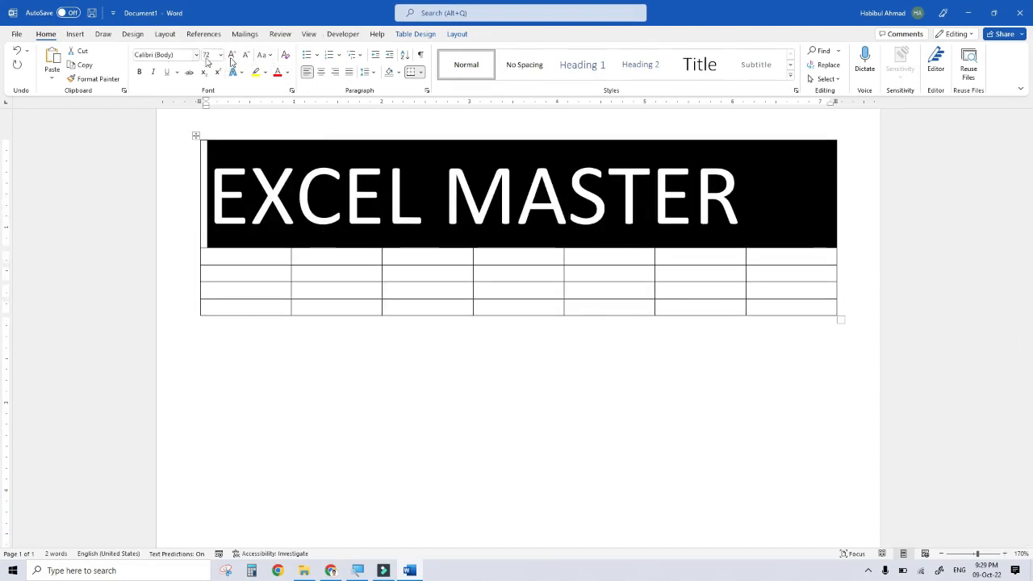
left_click(320, 72)
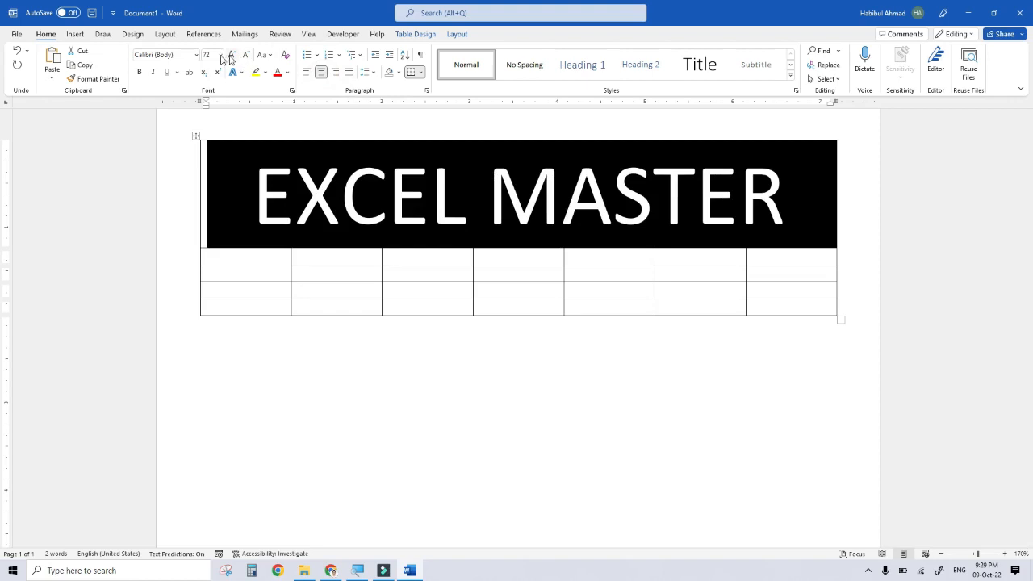
Make the EXCEL MASTER heading bold with the standard green font color
left_click(140, 72)
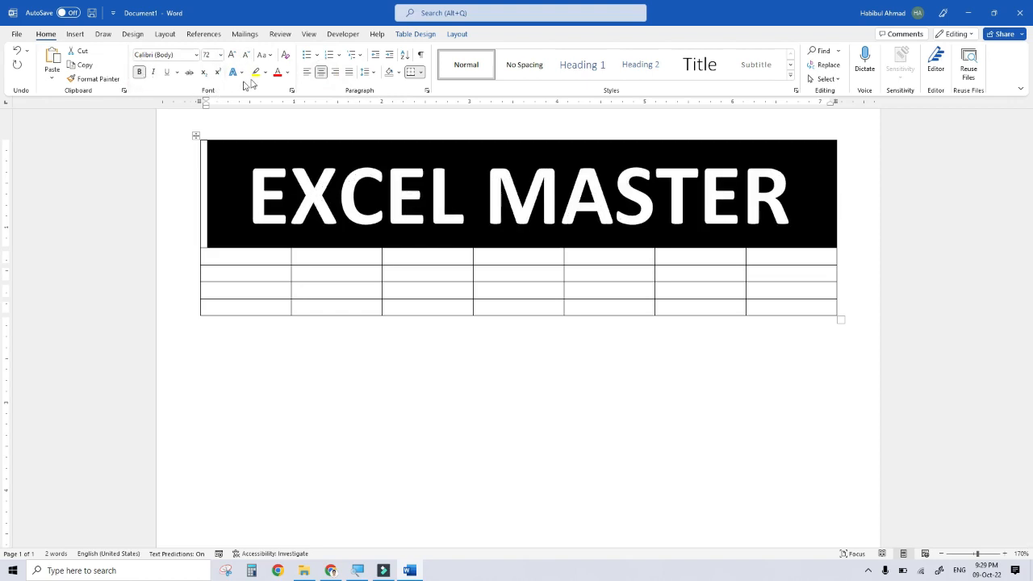
left_click(287, 73)
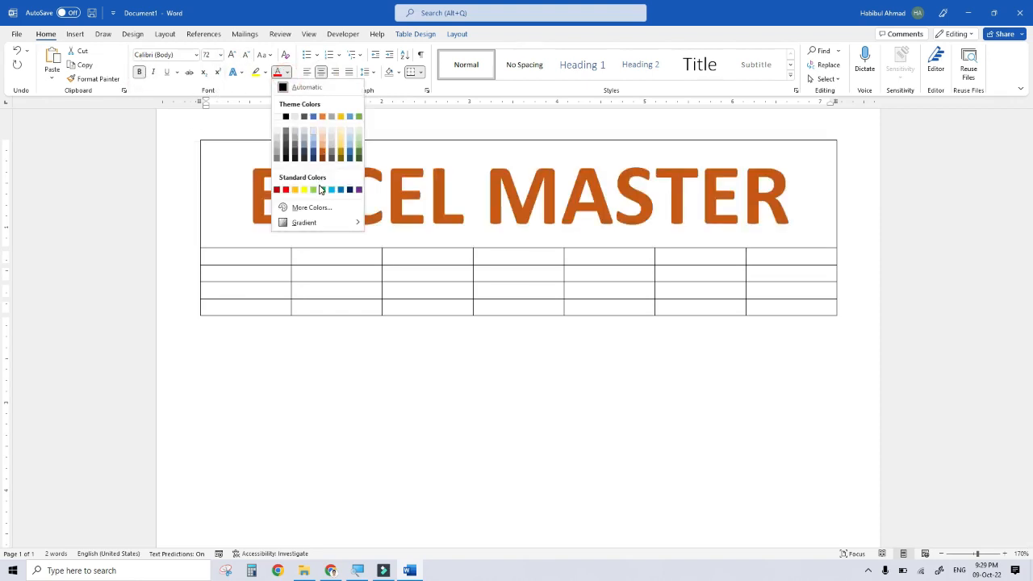
left_click(321, 190)
left_click(525, 288)
Increase the heading row's height to leave extra space below the EXCEL MASTER text
scroll(484, 256, "up", 6, "ctrl")
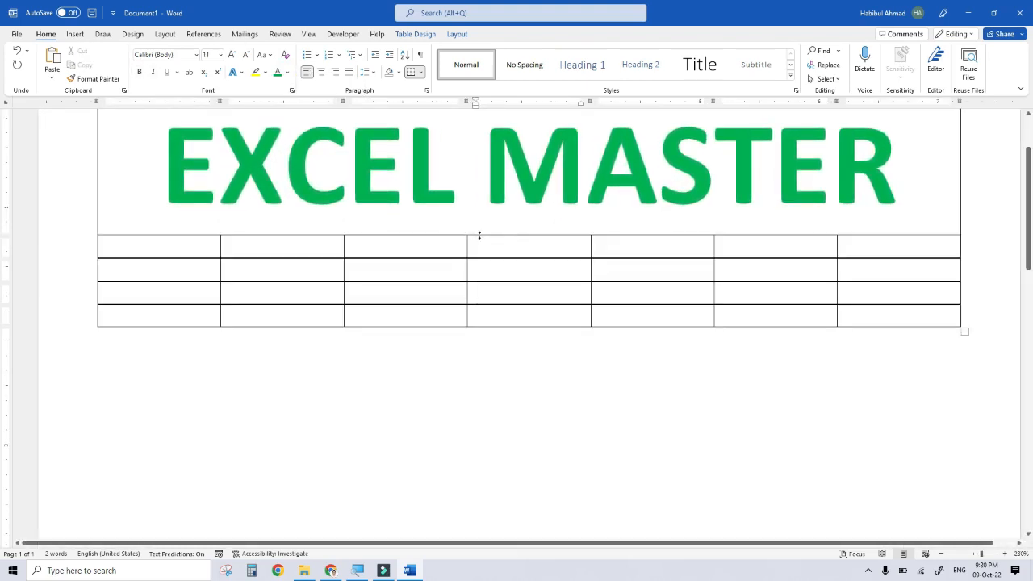
left_click_drag(483, 235, 484, 260)
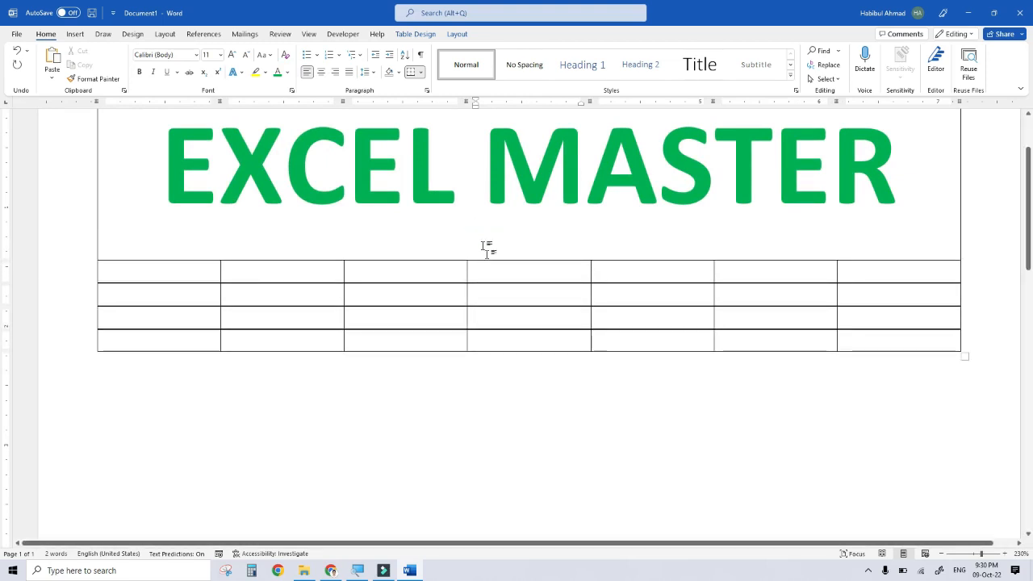
scroll(483, 230, "up", 13, "ctrl")
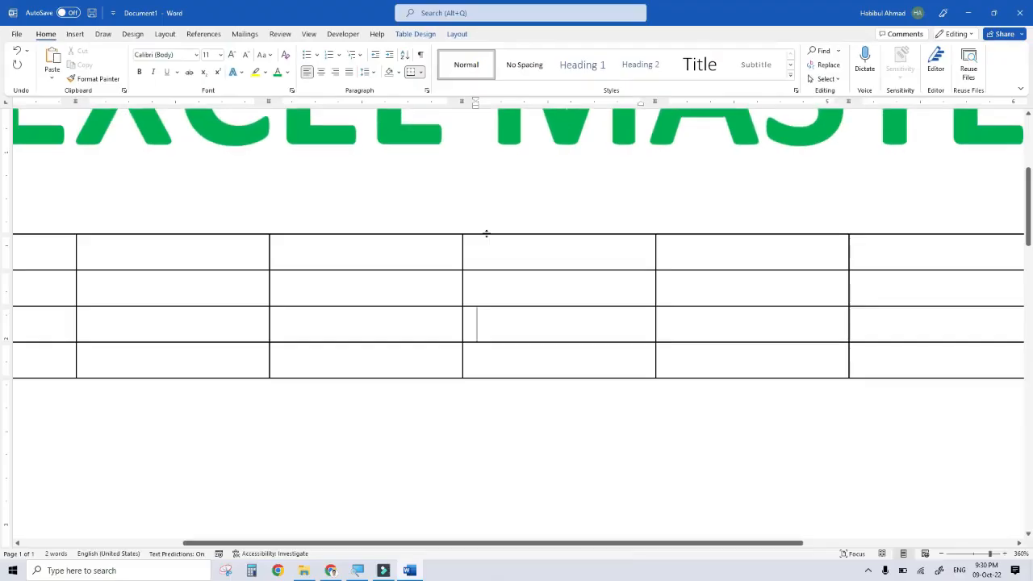
mouse_move(485, 233)
left_mouse_down()
mouse_move(486, 327)
mouse_move(468, 203)
mouse_move(469, 282)
mouse_move(480, 195)
mouse_move(482, 228)
left_mouse_up()
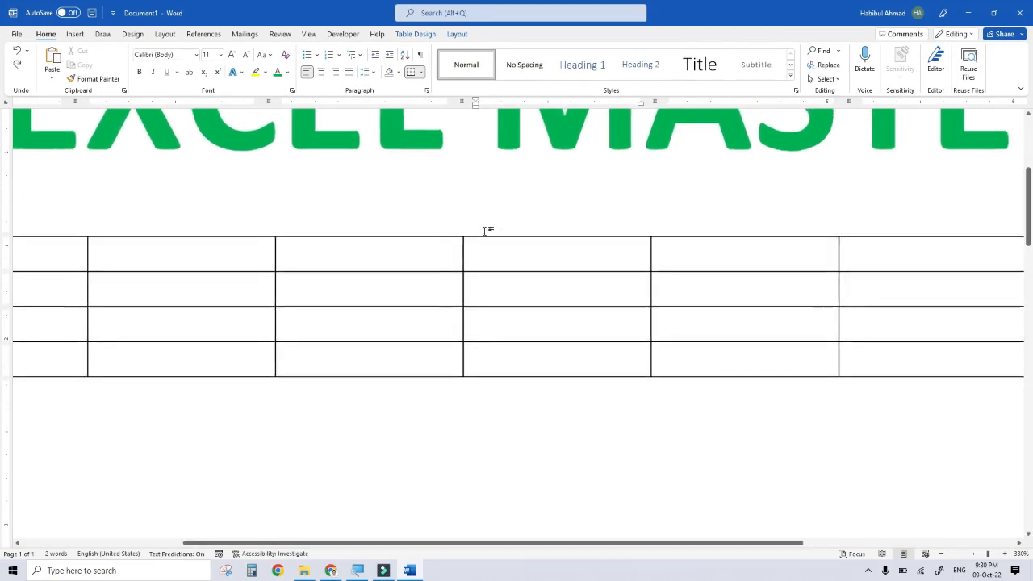
Draw a text box about 4.48" wide and 0.34" high beneath the EXCEL MASTER heading text
scroll(482, 229, "down", 11)
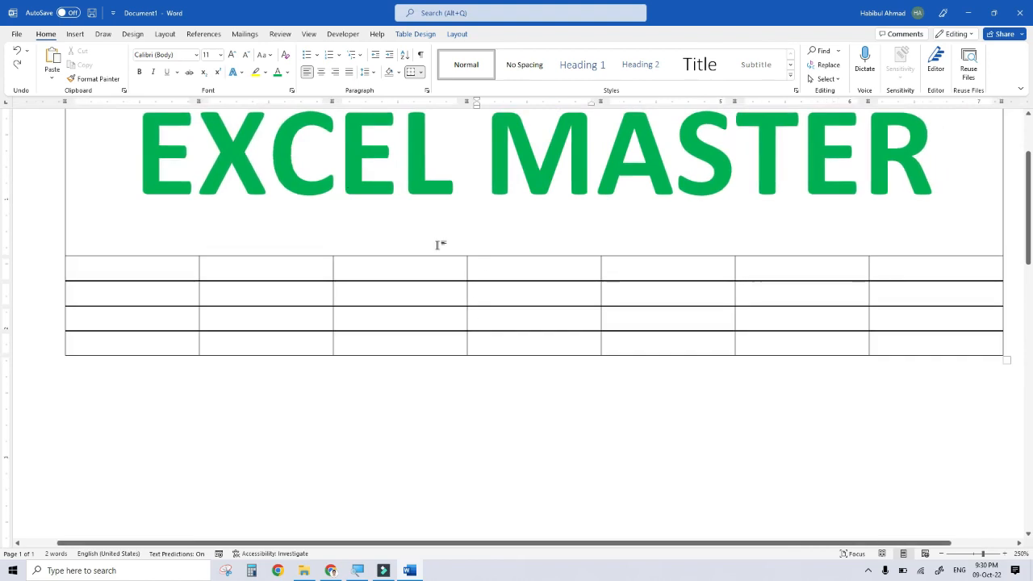
scroll(438, 240, "down", 2)
left_click(79, 33)
left_click(158, 71)
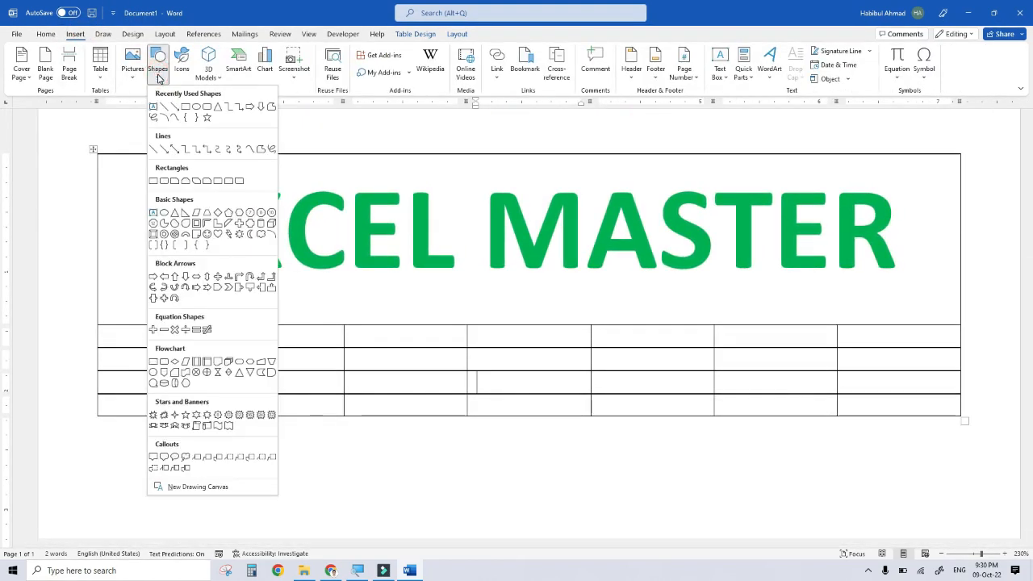
left_click(153, 108)
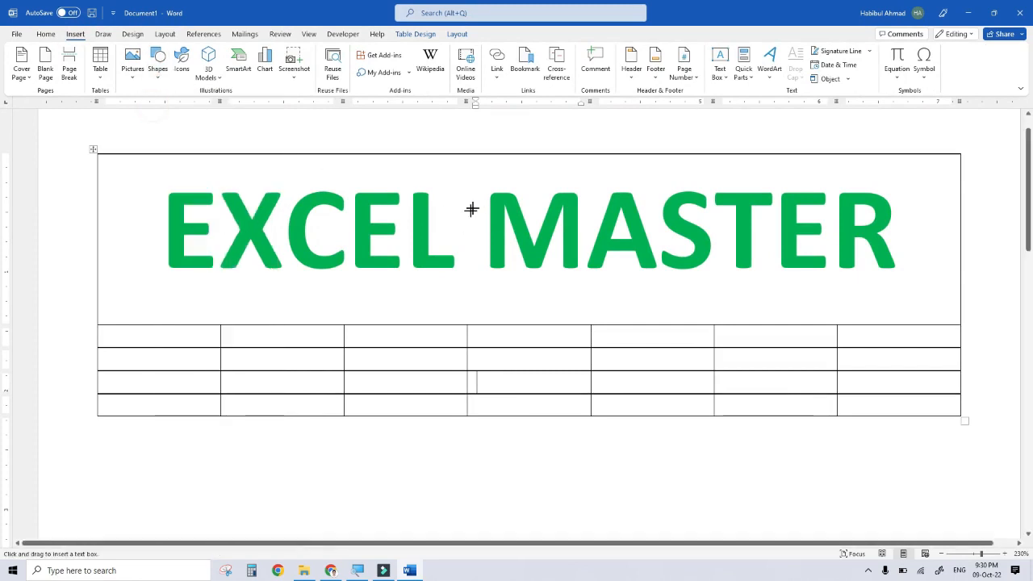
left_click_drag(286, 275, 820, 314)
Enter "Add:-" followed by the business's postal address in the text box under the heading
type("DD ")
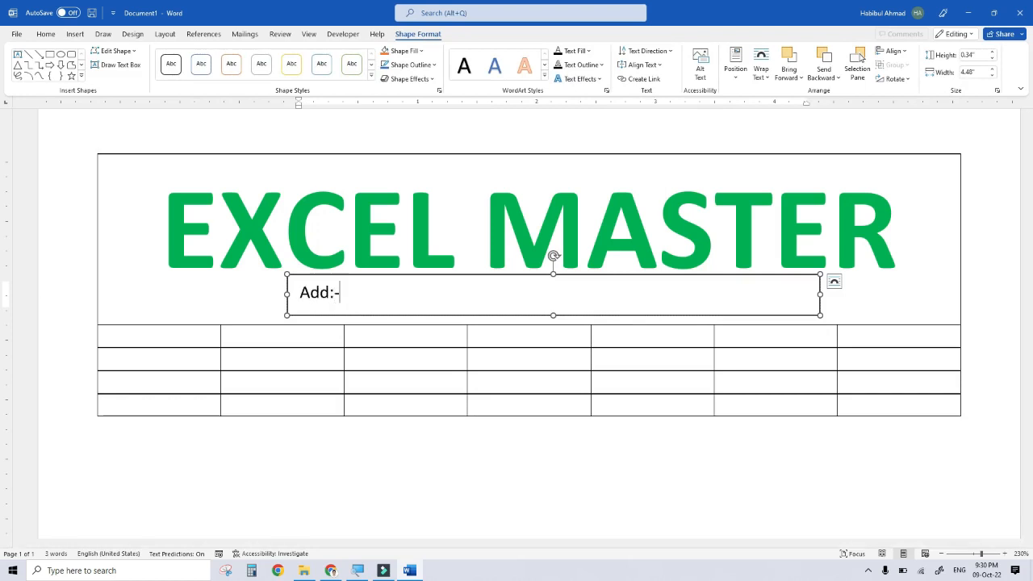
type(" Paithan")
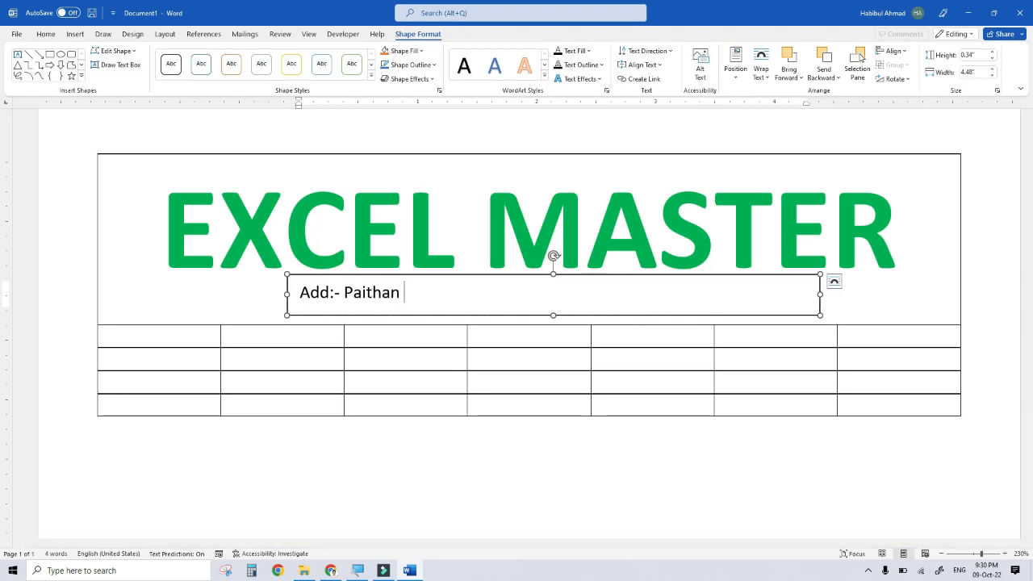
type(" Patti Bazar Gopalganj Bi")
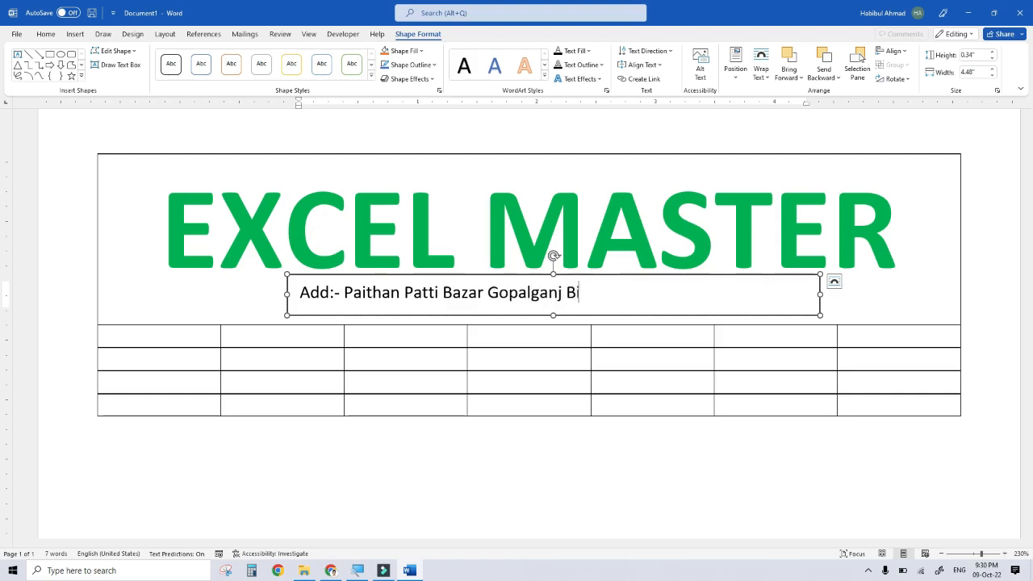
type(" 841428")
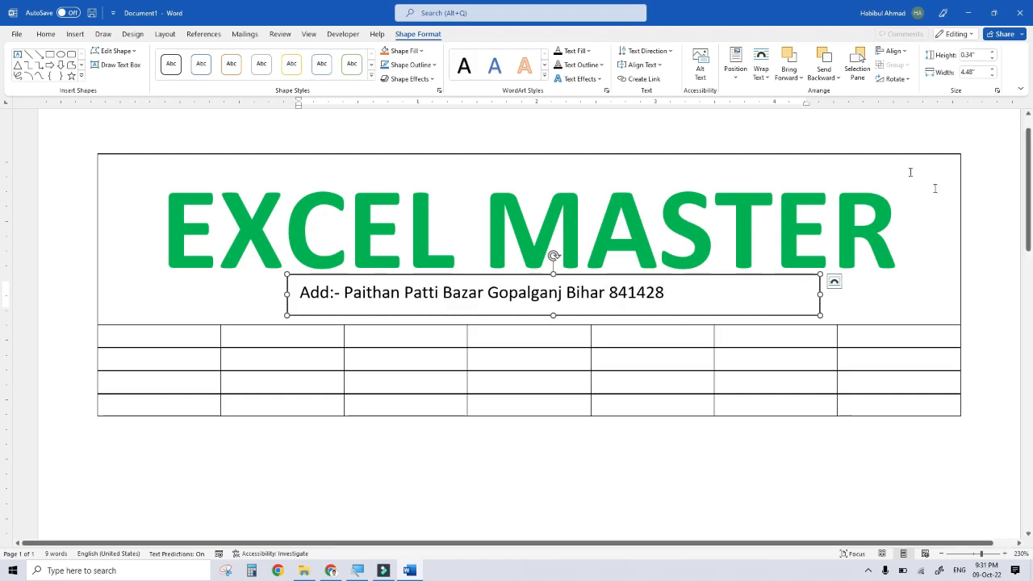
Remove the fill and the outline from the address text box
left_click(591, 275)
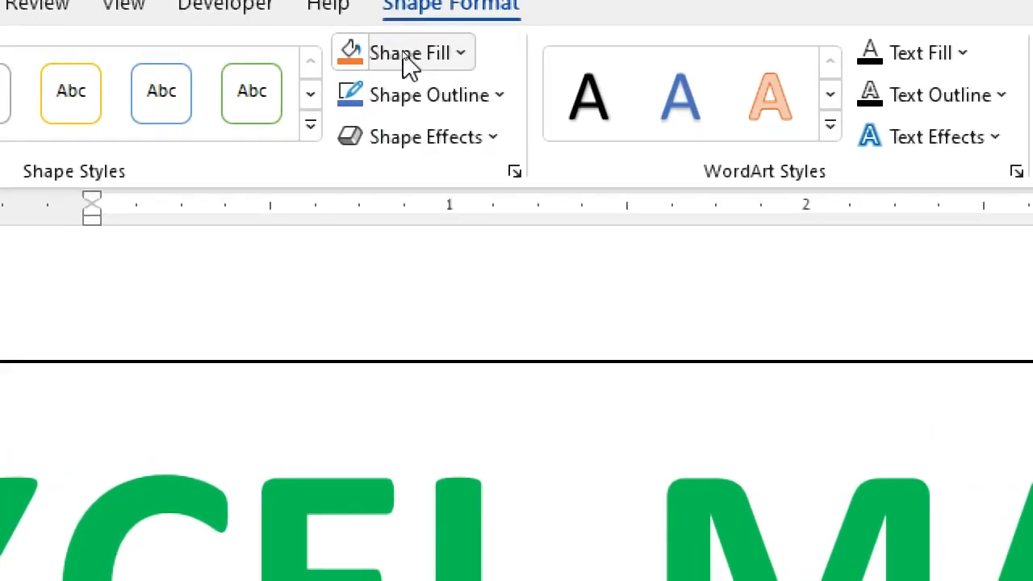
left_click(410, 53)
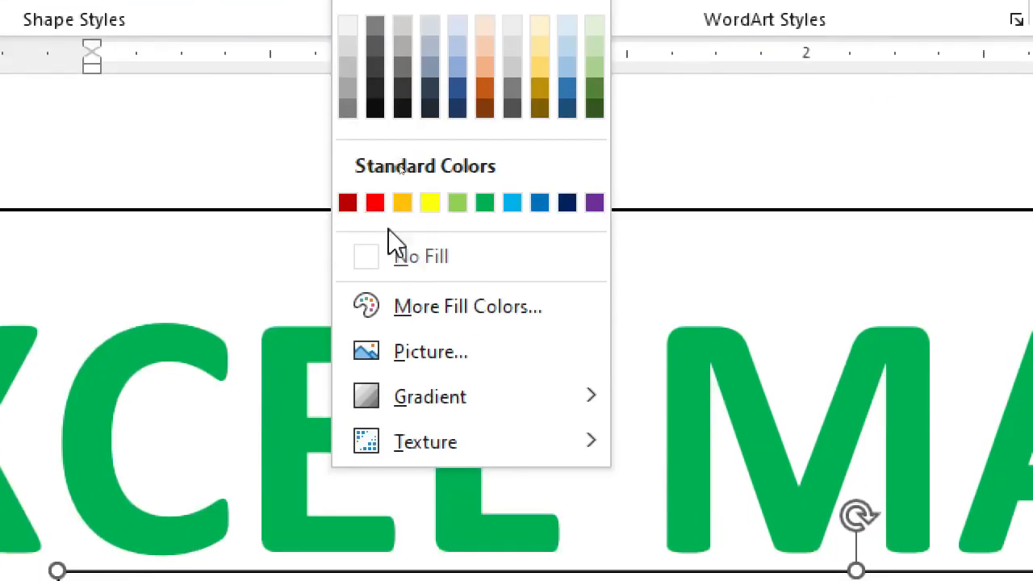
left_click(373, 354)
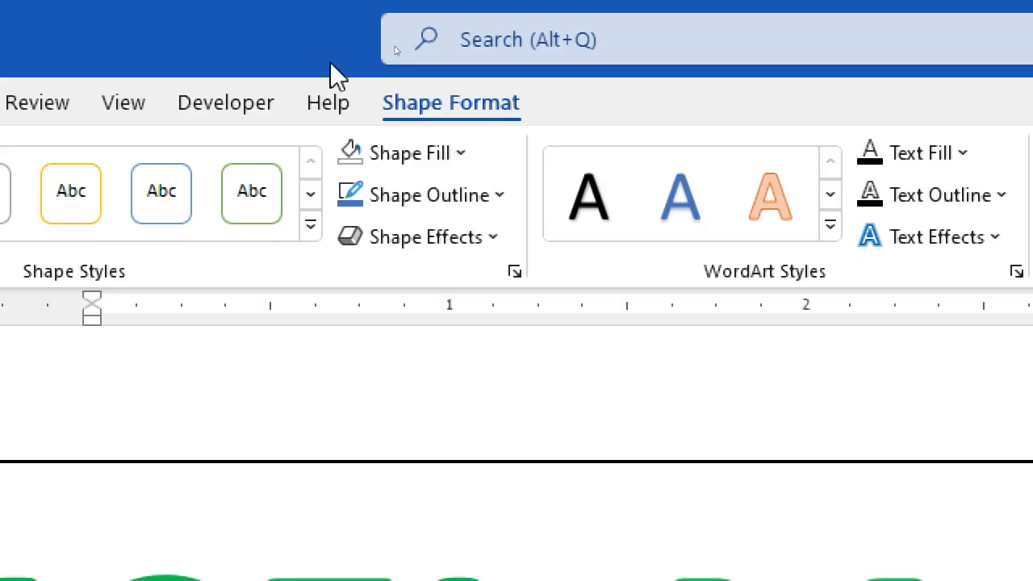
left_click(420, 199)
left_click(444, 548)
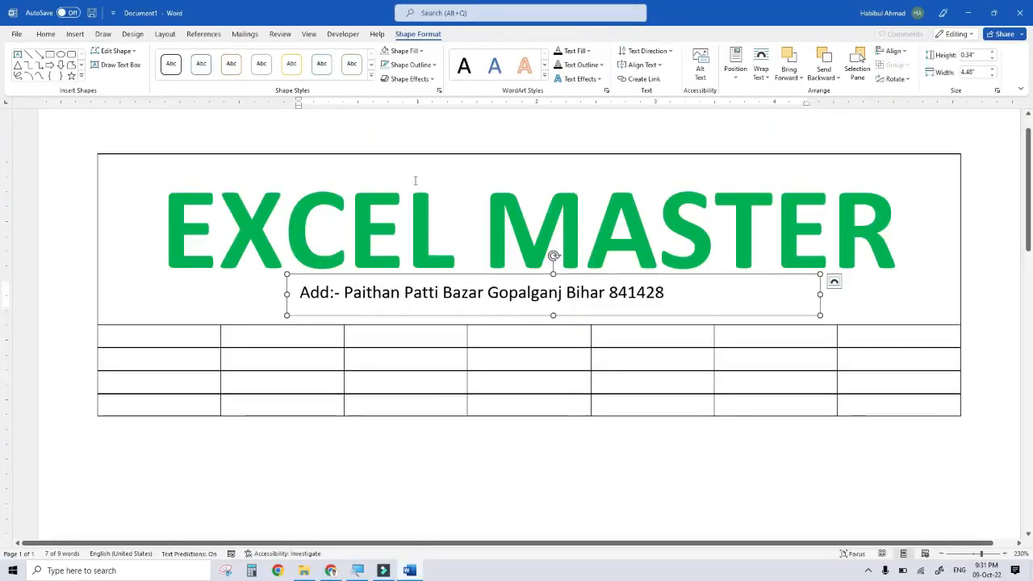
left_click(480, 320)
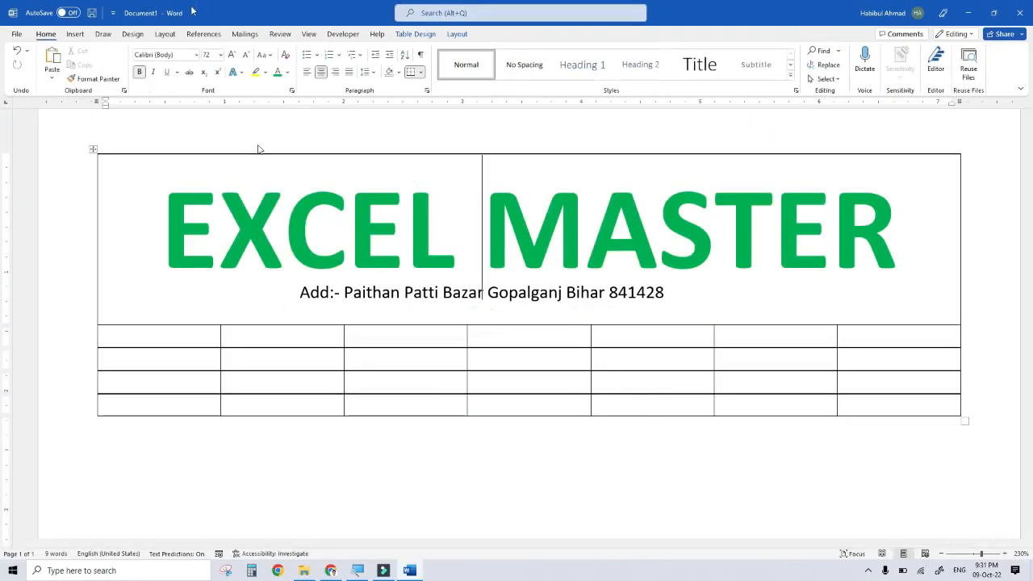
Move the address text box so its text sits centered directly beneath the EXCEL MASTER heading
left_click(397, 292)
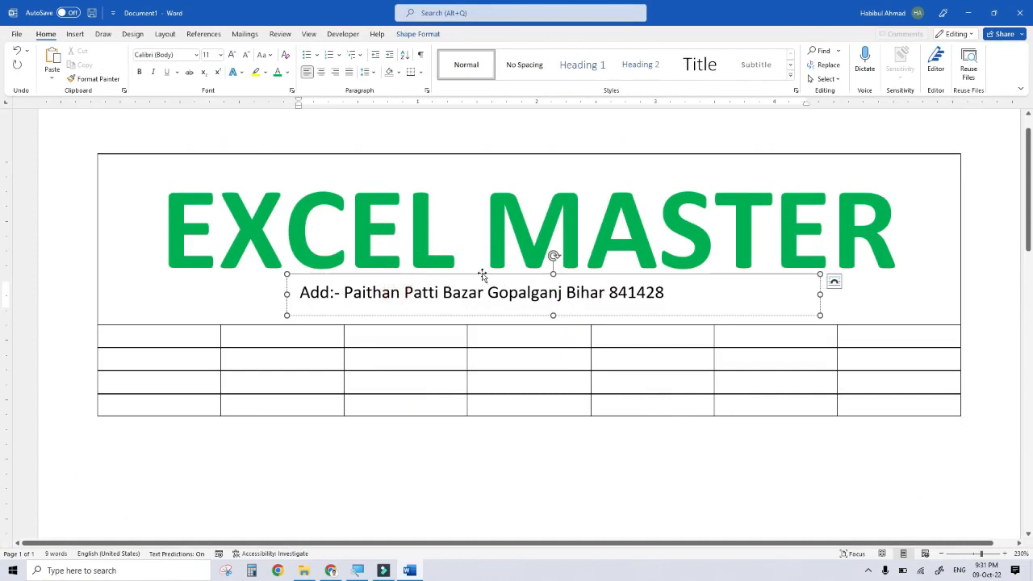
left_click_drag(482, 275, 524, 265)
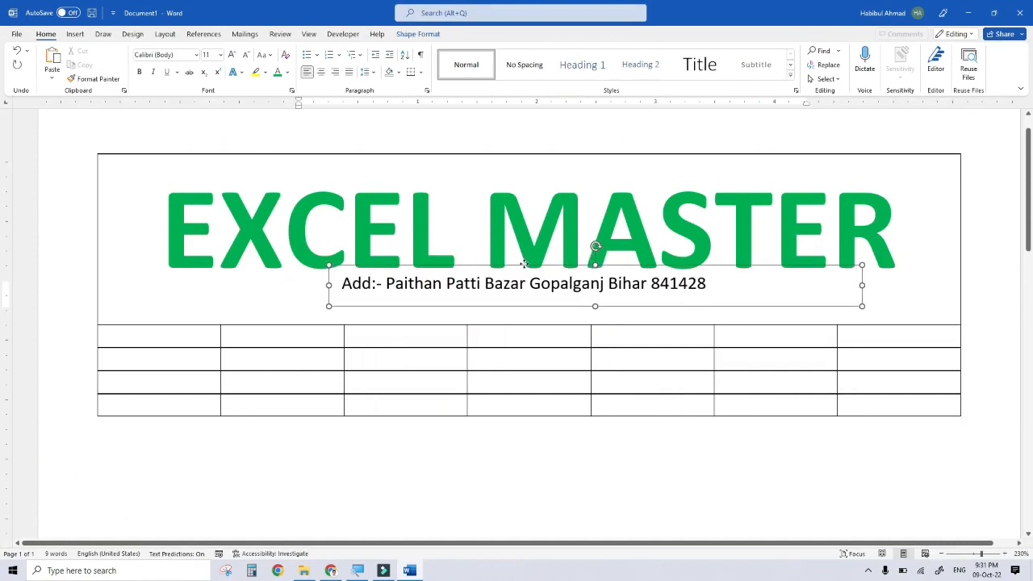
left_click(479, 358)
scroll(447, 351, "down", 6, "ctrl")
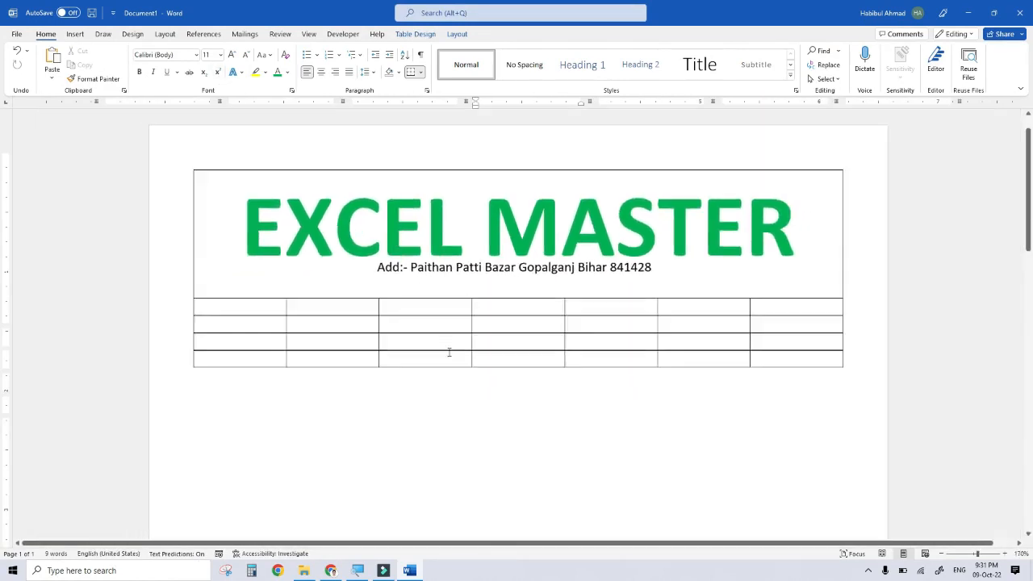
scroll(448, 352, "down", 4, "ctrl")
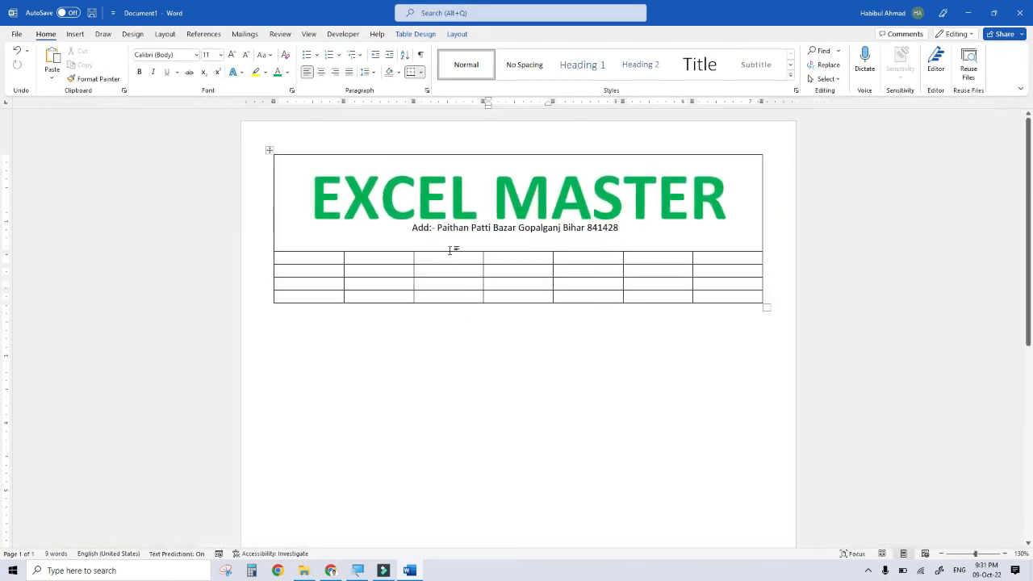
Increase the height of the row below the heading to about 1.44" and merge its seven cells into one
left_click_drag(447, 252, 474, 340)
left_click_drag(305, 288, 710, 293)
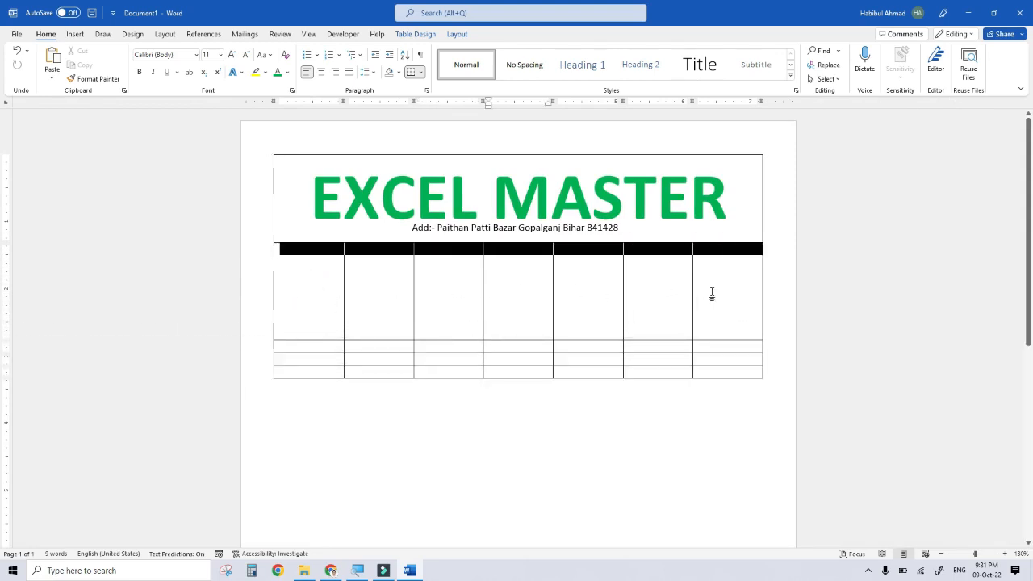
left_click(457, 34)
left_click(300, 68)
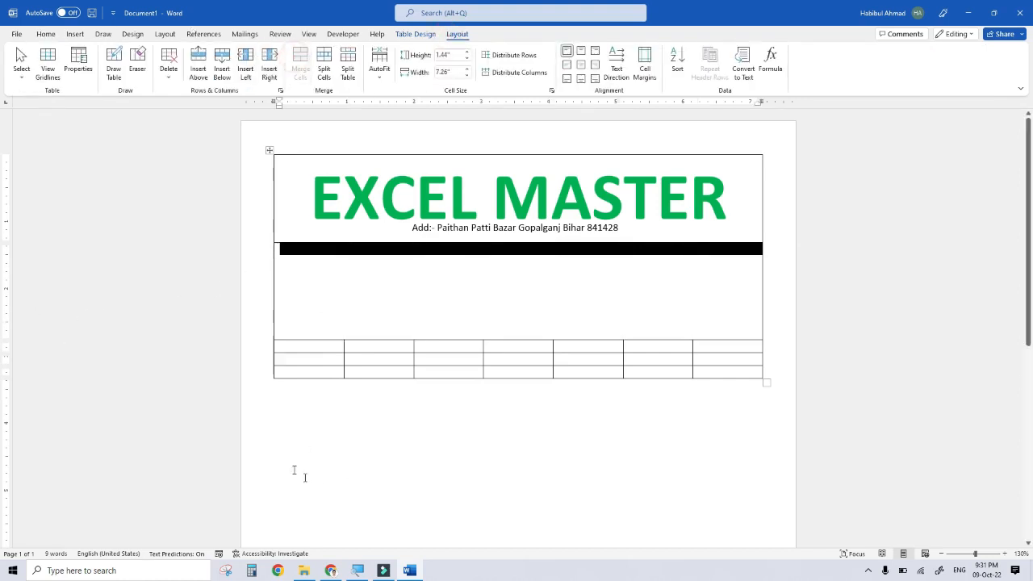
left_click(339, 315)
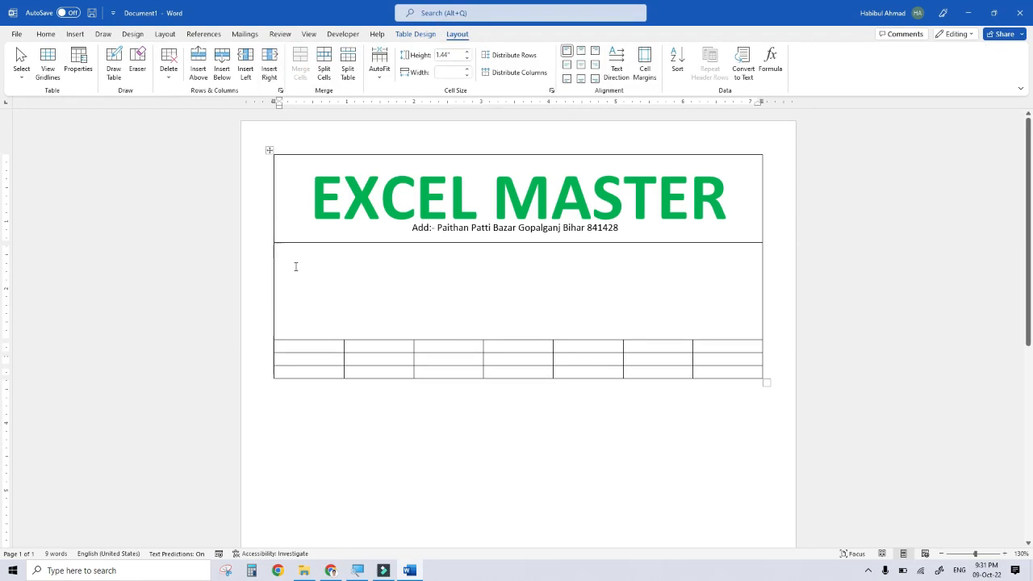
Add a text box reading "Invoice No" with a dotted line at the merged row's upper left, narrowing it to about 2.08"
left_click(76, 34)
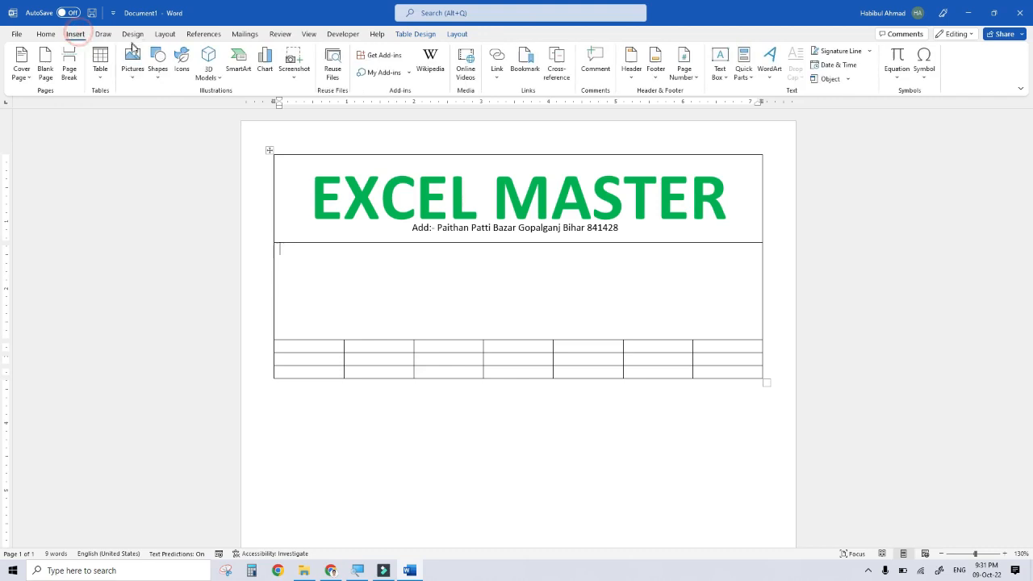
left_click(157, 64)
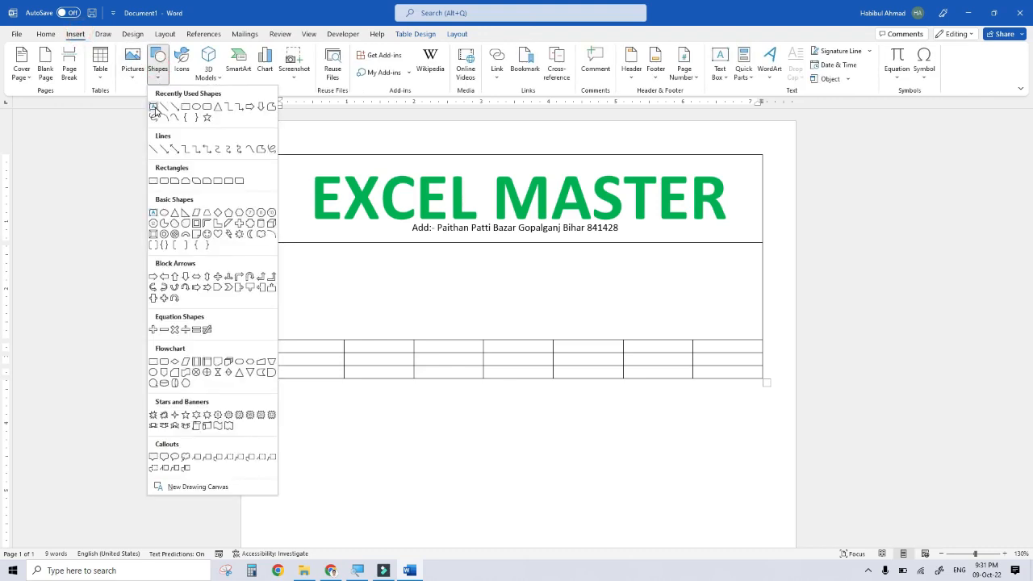
left_click(155, 106)
mouse_move(280, 245)
left_mouse_down()
mouse_move(363, 274)
mouse_move(442, 268)
left_mouse_up()
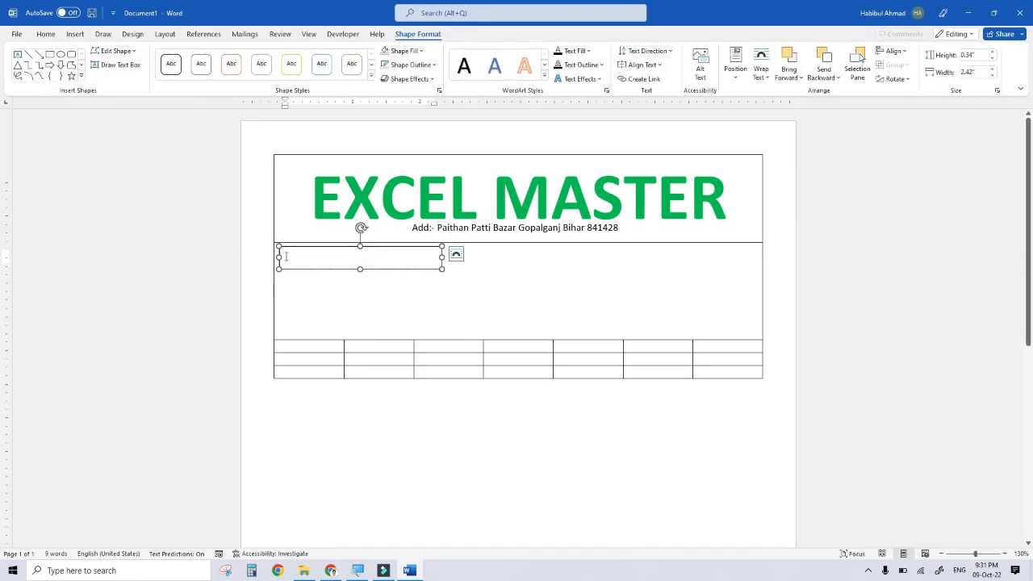
type("Inv")
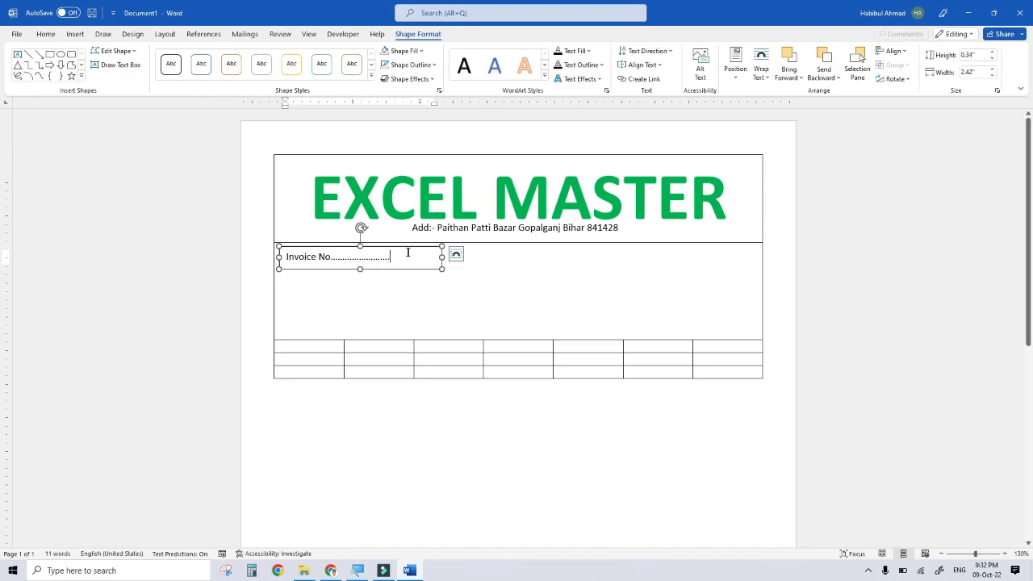
left_click_drag(440, 258, 418, 258)
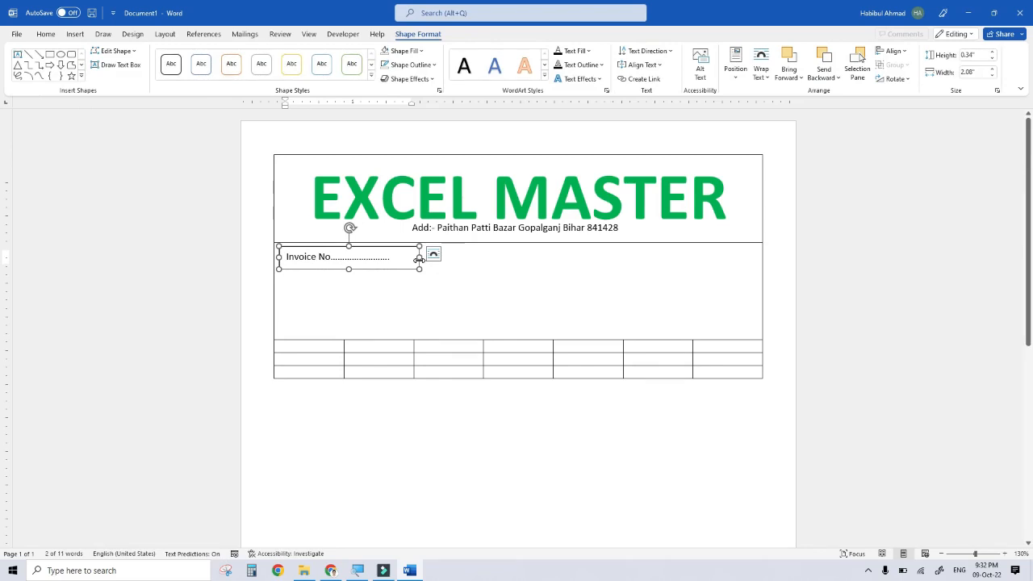
left_click(394, 260)
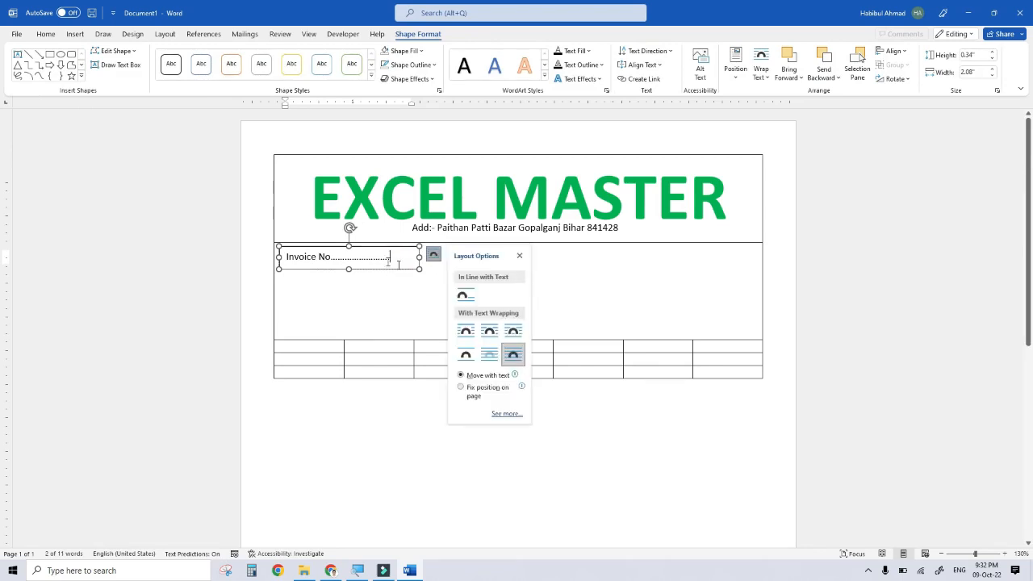
left_click(379, 259)
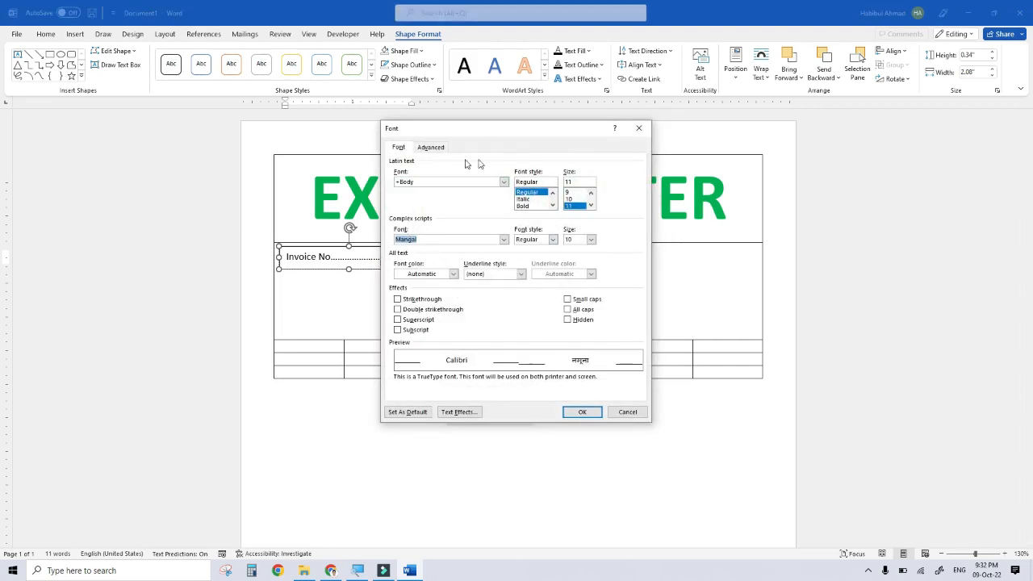
left_click(638, 128)
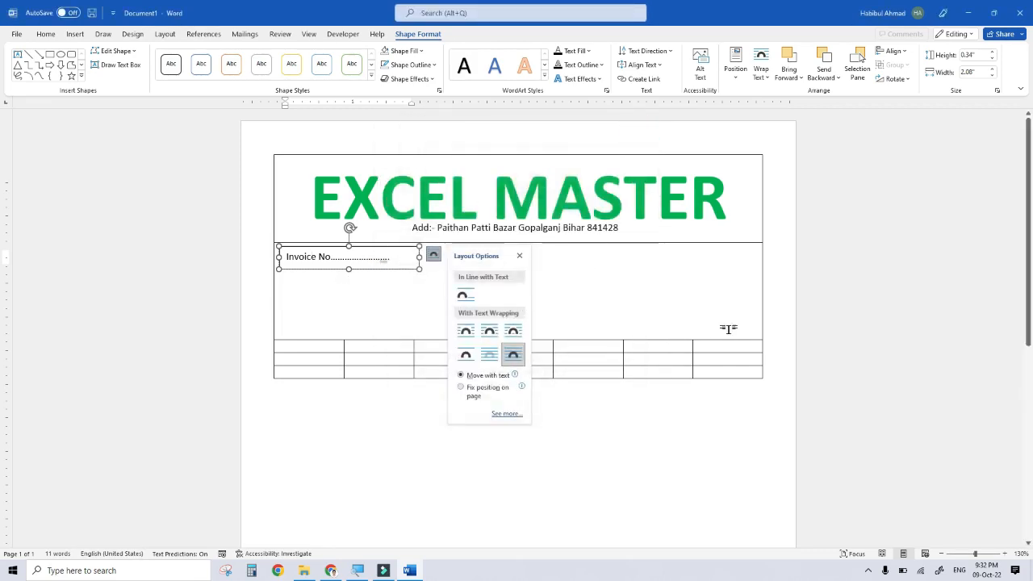
left_click(658, 280)
Duplicate the Invoice No text box
scroll(399, 271, "up", 12, "ctrl")
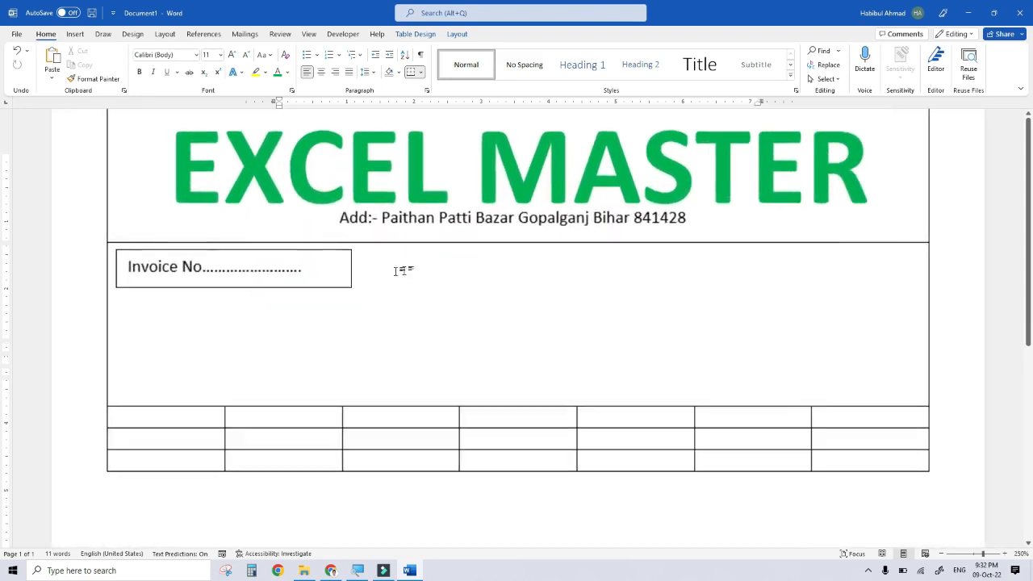
scroll(298, 272, "up", 15)
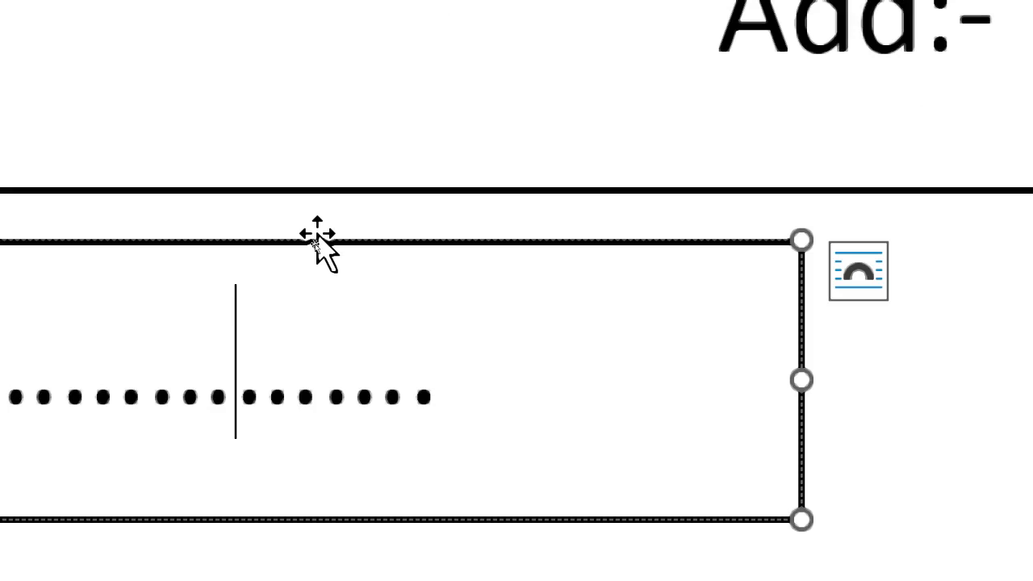
left_click(315, 242)
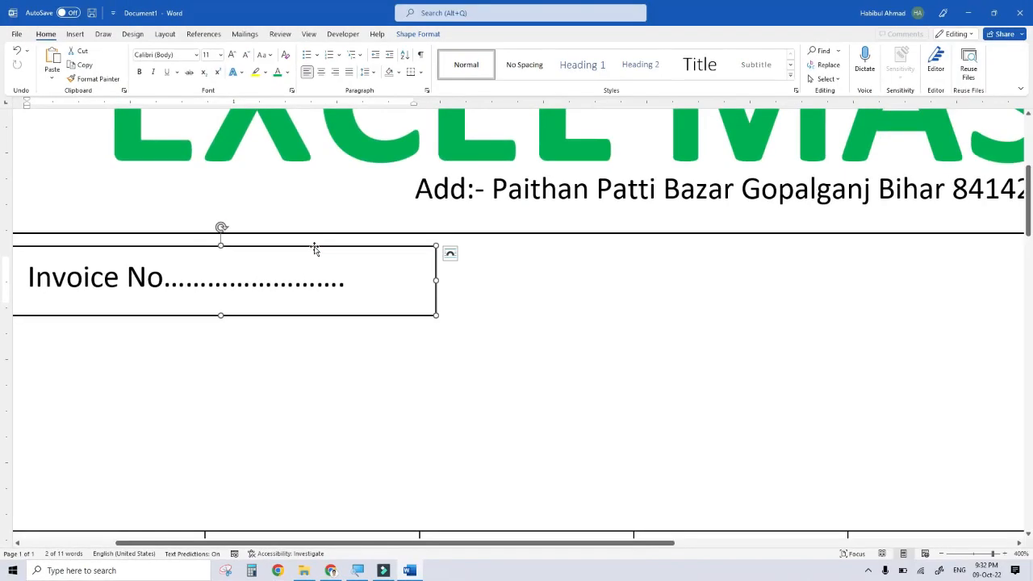
key("ctrl+d")
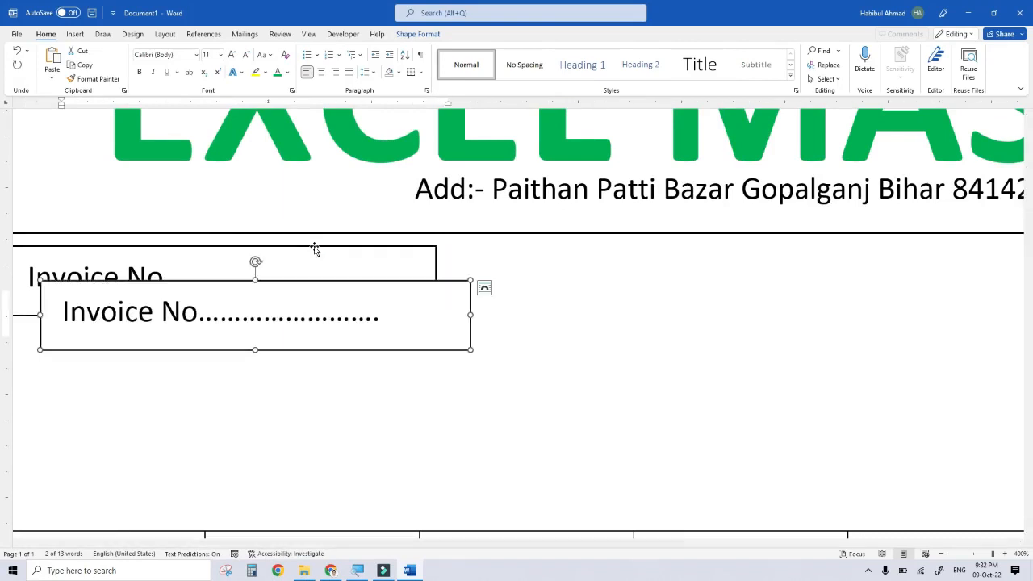
Move the duplicate to the right end of the merged row, level with the original, and change its label to "Date"
scroll(315, 250, "down", 10, "ctrl")
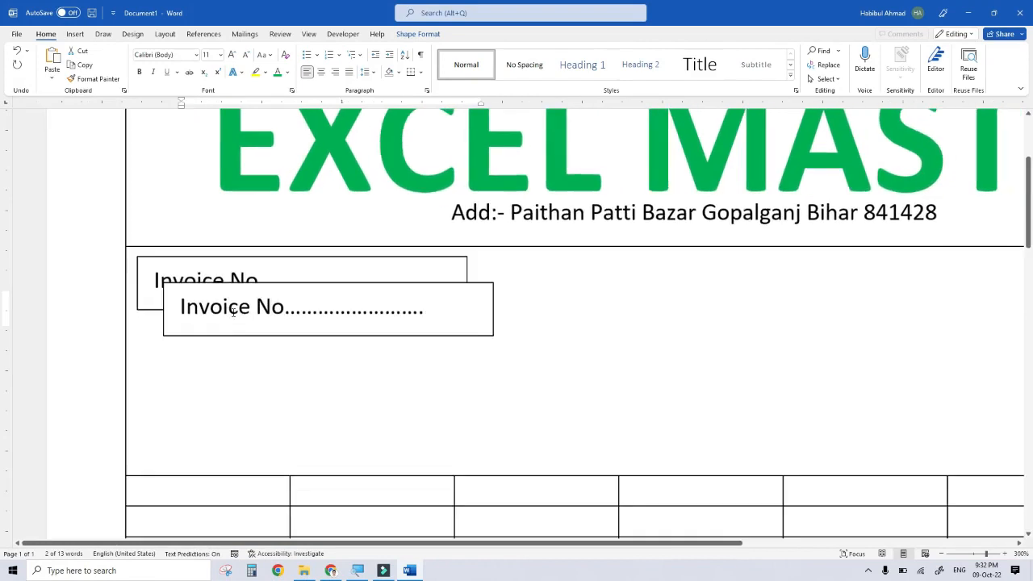
scroll(233, 312, "down", 1, "ctrl")
left_click(242, 283)
left_click_drag(242, 286, 615, 279)
scroll(472, 293, "down", 4, "ctrl")
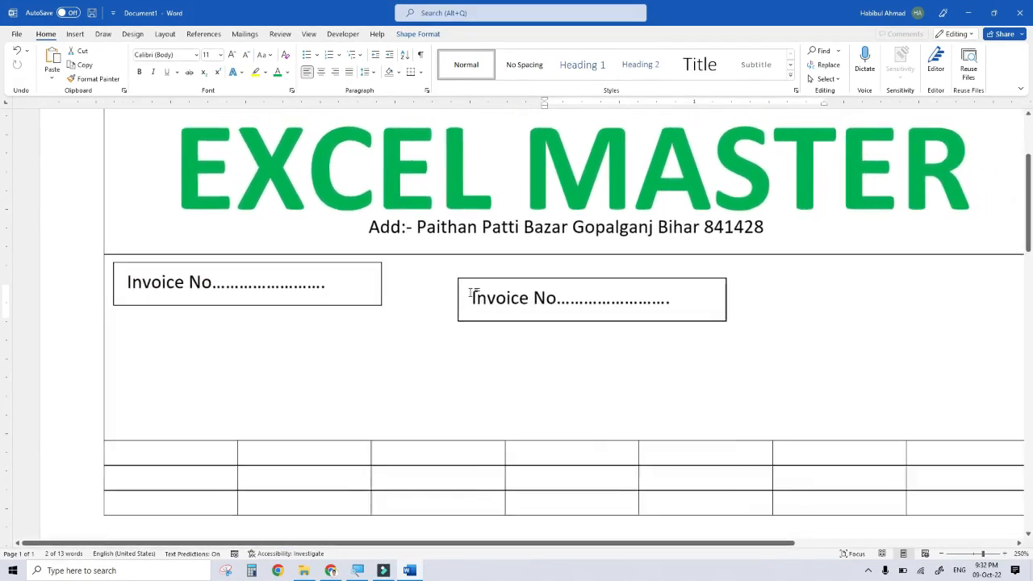
scroll(472, 293, "down", 3, "ctrl")
left_click(516, 280)
left_click_drag(516, 279, 702, 281)
left_click(758, 284)
type("Date")
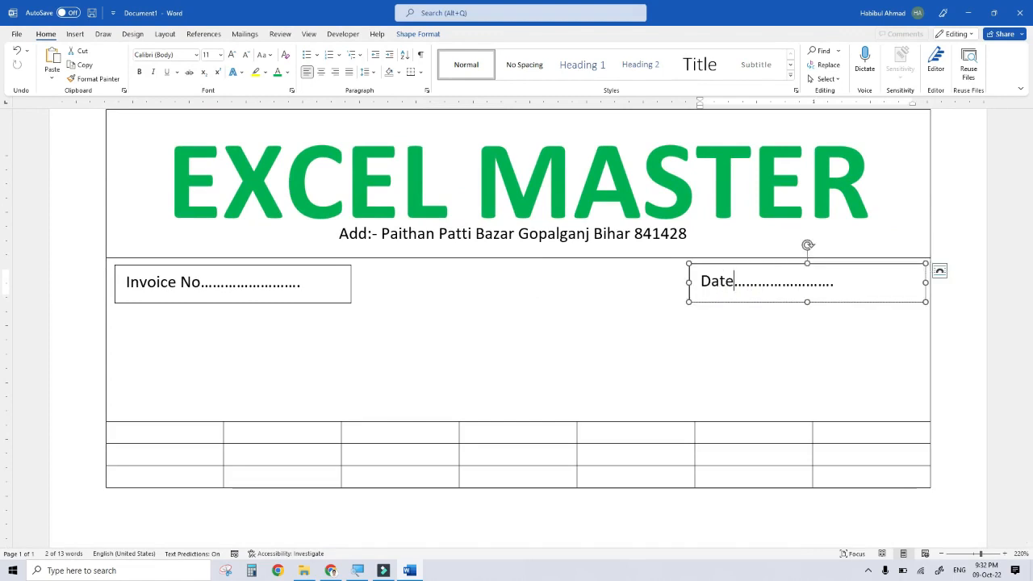
Remove the fill and the outline from the Date text box
left_click(418, 36)
left_click(402, 50)
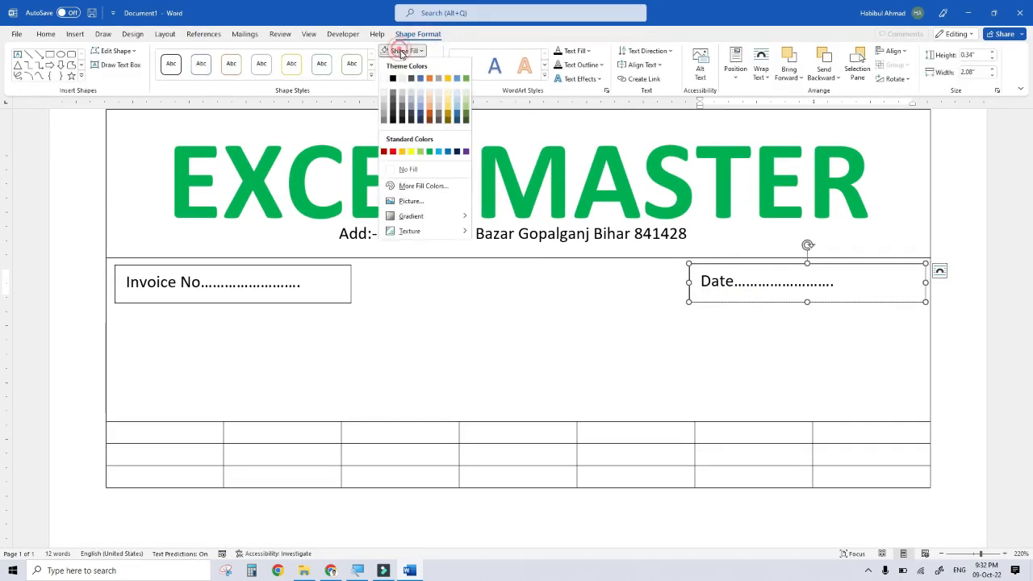
left_click(421, 170)
left_click(410, 65)
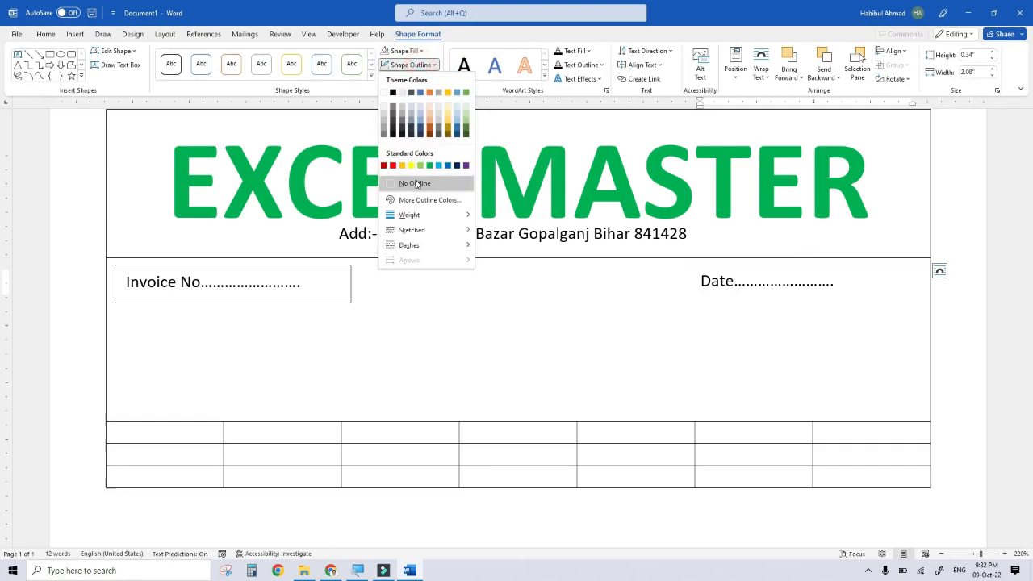
left_click(416, 184)
Set the Invoice No text box to No Fill and No Outline as well
left_click(295, 265)
left_click(405, 51)
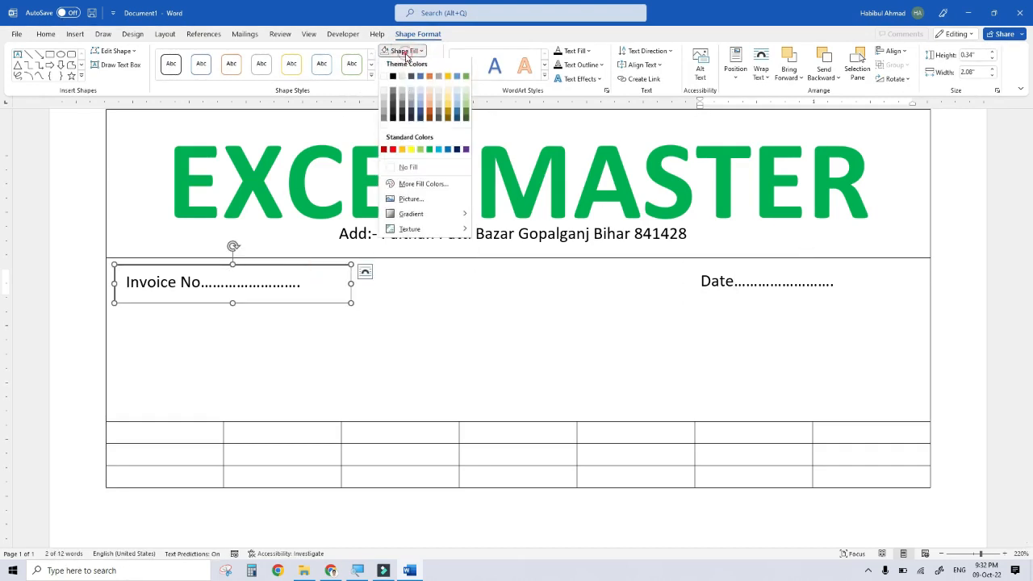
left_click(406, 167)
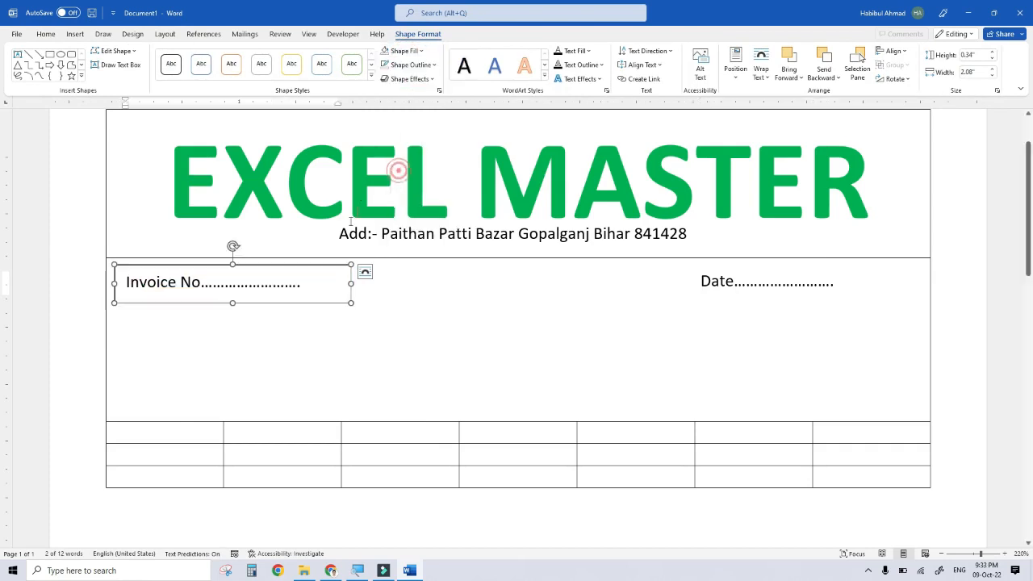
left_click(408, 65)
left_click(406, 176)
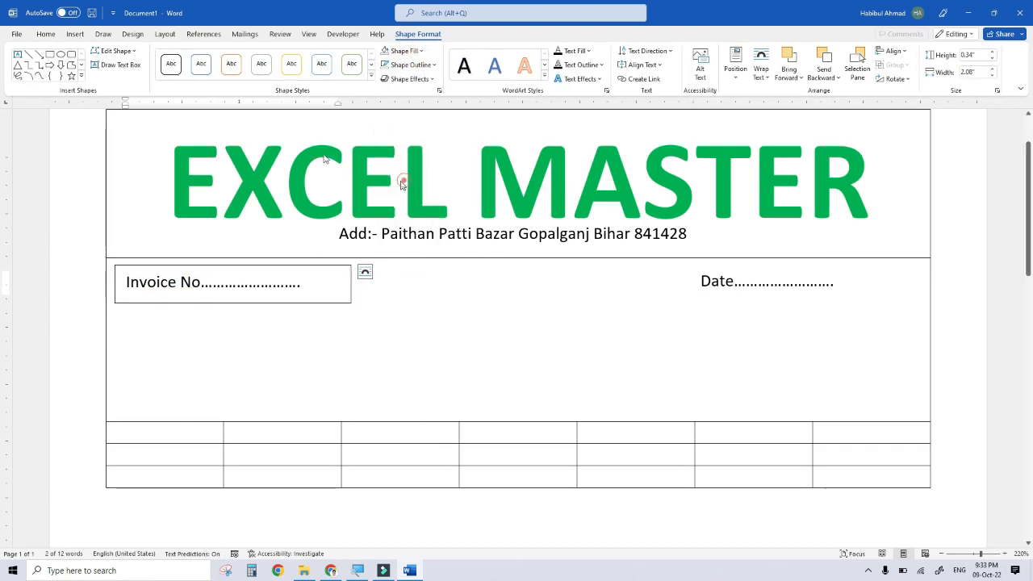
left_click(276, 340)
Move the Date text box further right so its dotted line ends closer to the table's right border
left_click(212, 282)
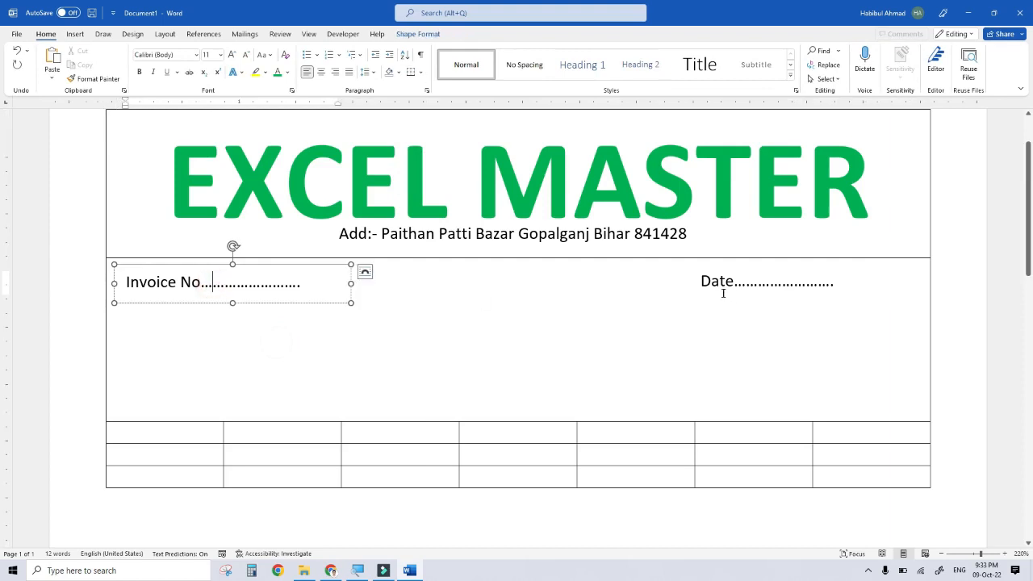
left_click(723, 293)
left_click_drag(770, 263, 810, 257)
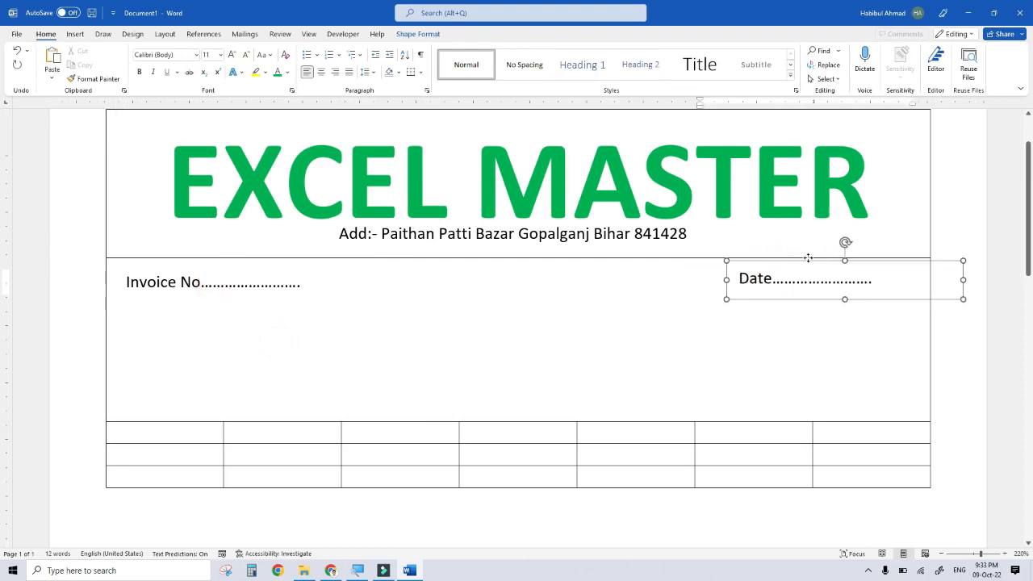
left_click(283, 331)
Duplicate the Invoice No text box and place the copy directly below the original, aligned at the left
left_click(172, 279)
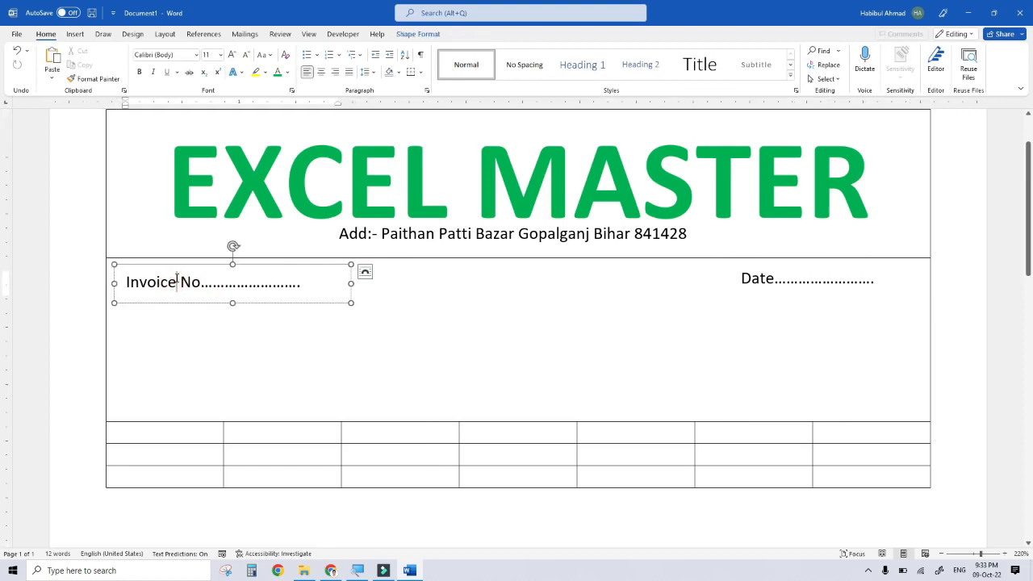
left_click(163, 265)
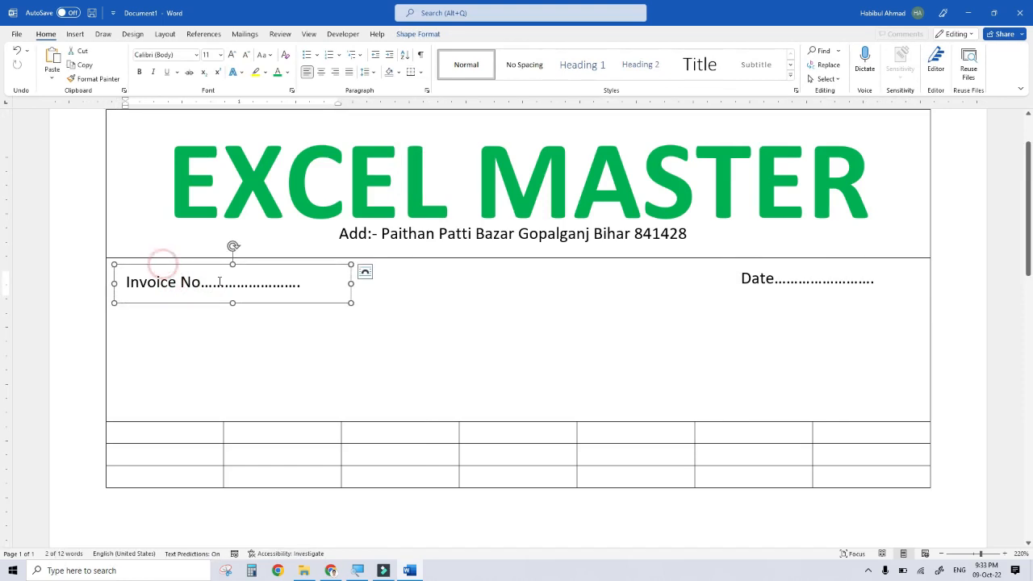
key("ctrl+d")
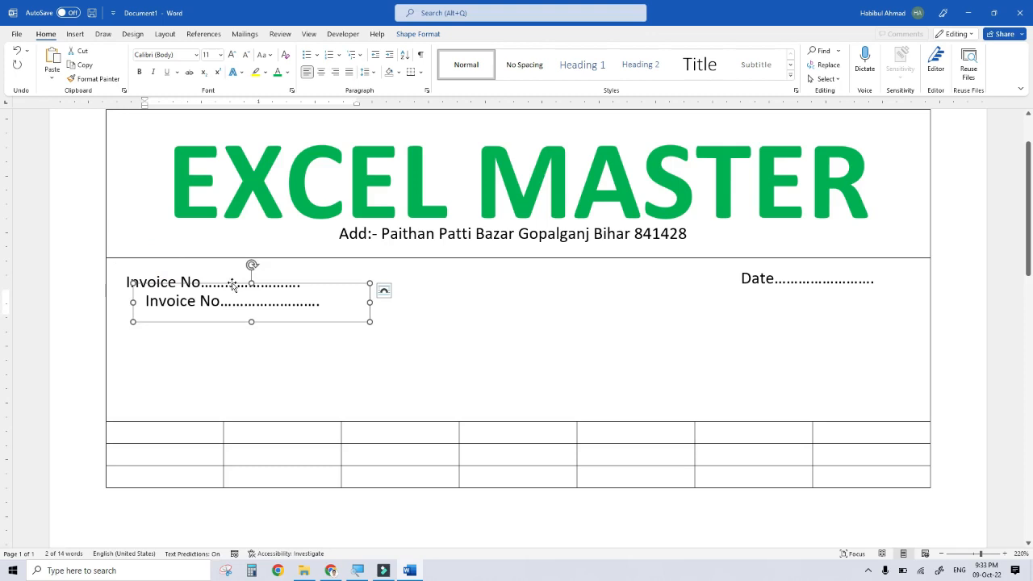
left_click_drag(233, 284, 213, 303)
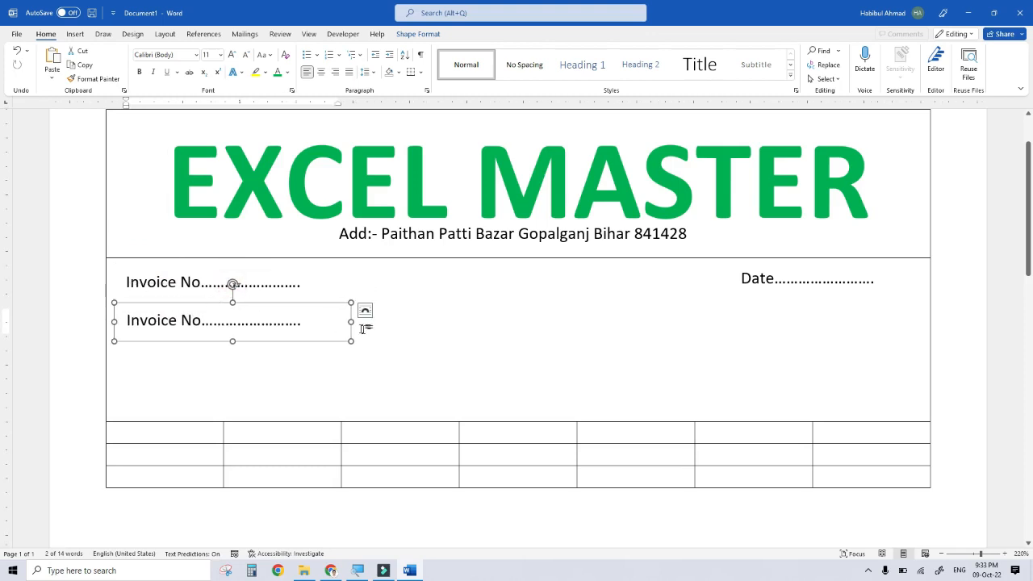
Widen the copied box to the table's right border and change its label to "Name" with a long dotted line
left_click_drag(491, 326, 927, 323)
left_click_drag(203, 320, 127, 320)
type("Name..................................")
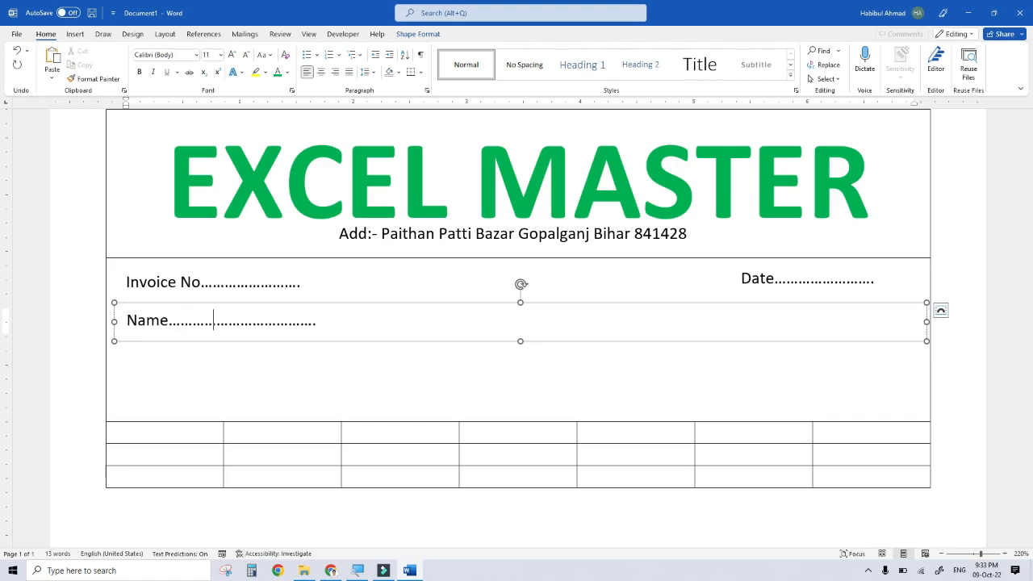
type("................................................................")
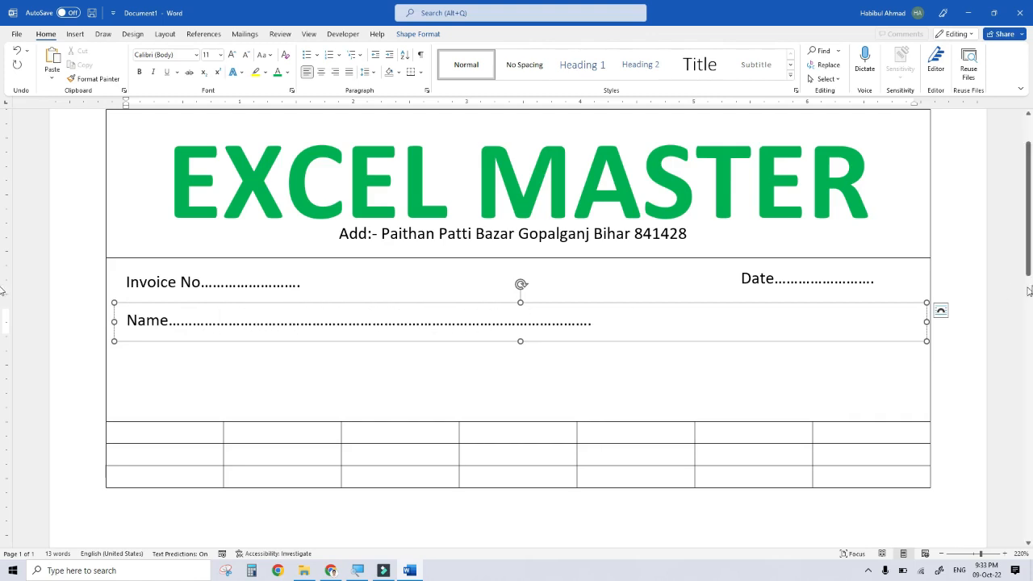
Add "Mob" at the end of the Name dotted line, followed by dots reaching near the right border
left_click(589, 324)
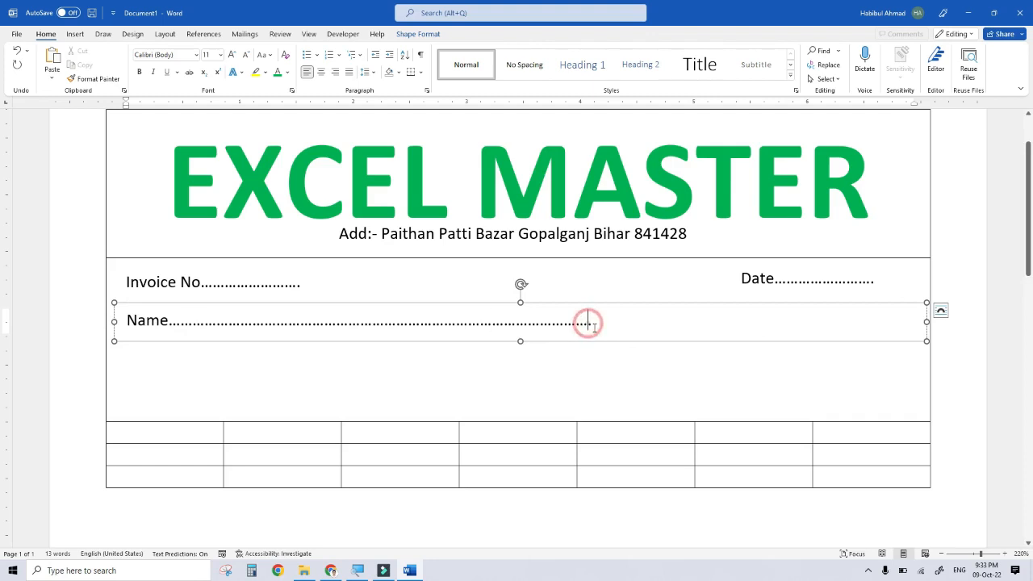
type("Mo.")
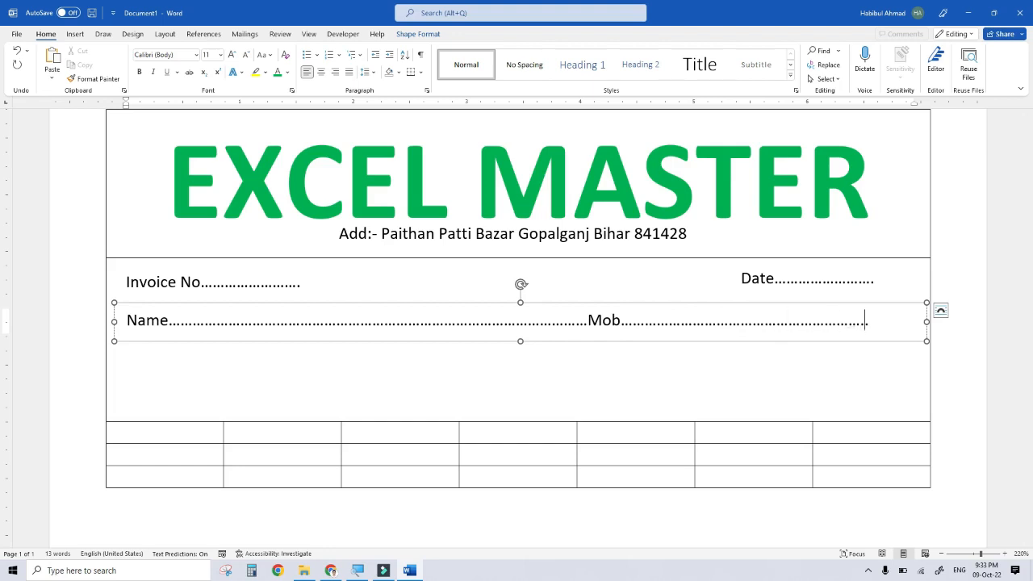
left_click(594, 363)
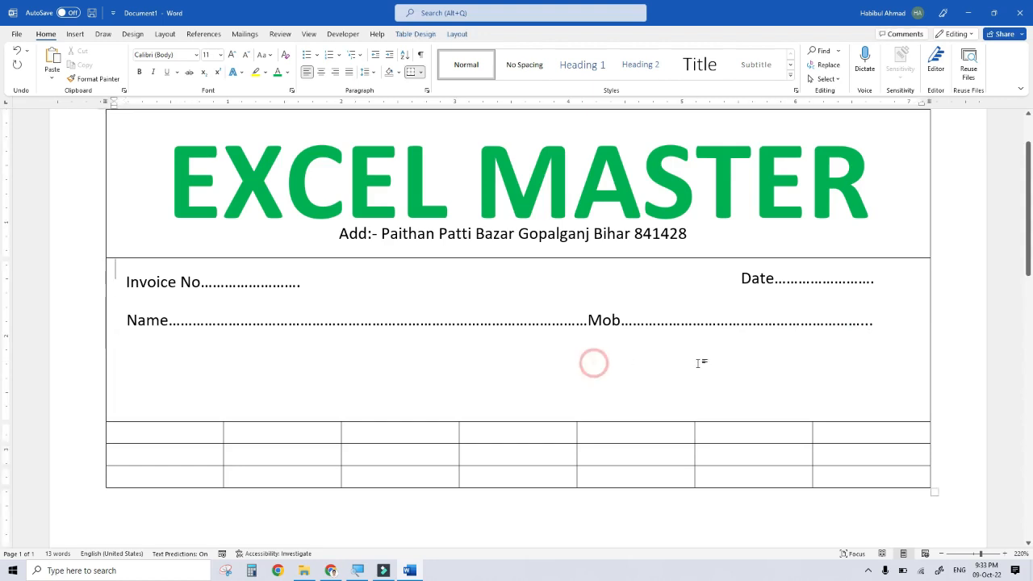
Copy the Name and Mob text box and place the copy below it in the merged row
left_click(421, 321)
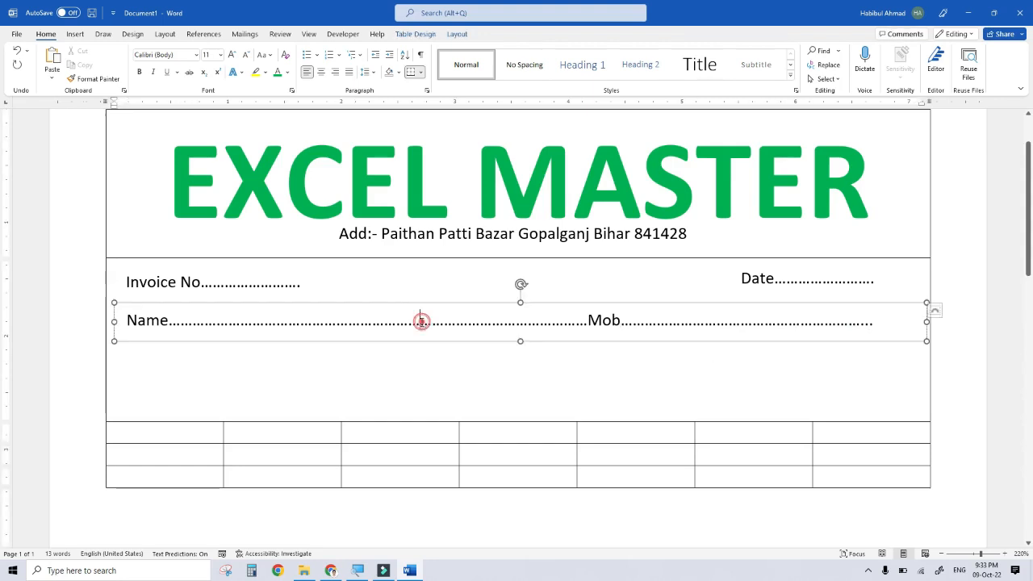
left_click(443, 303)
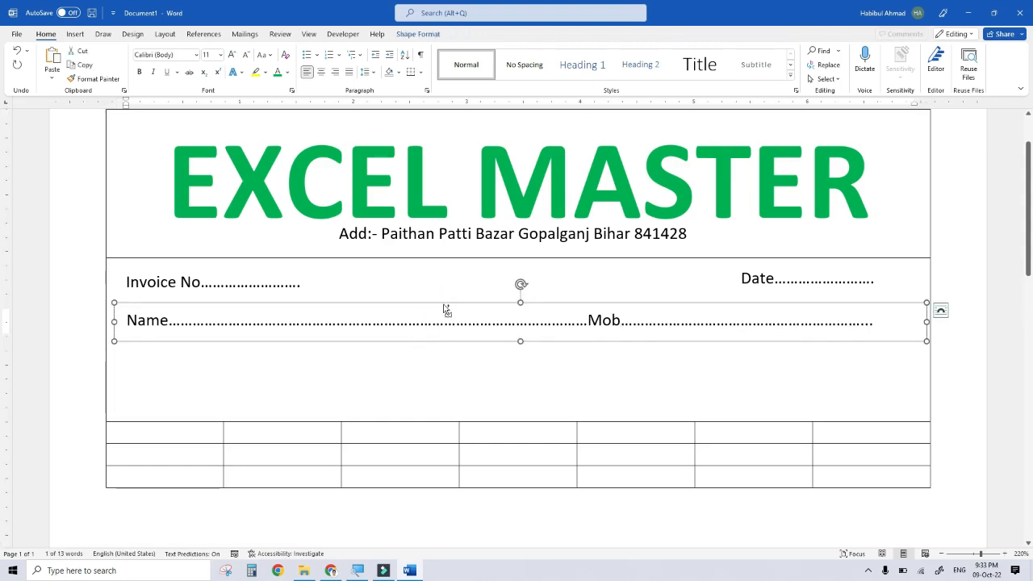
key("ctrl+c")
key("ctrl+v")
left_click_drag(382, 321, 366, 350)
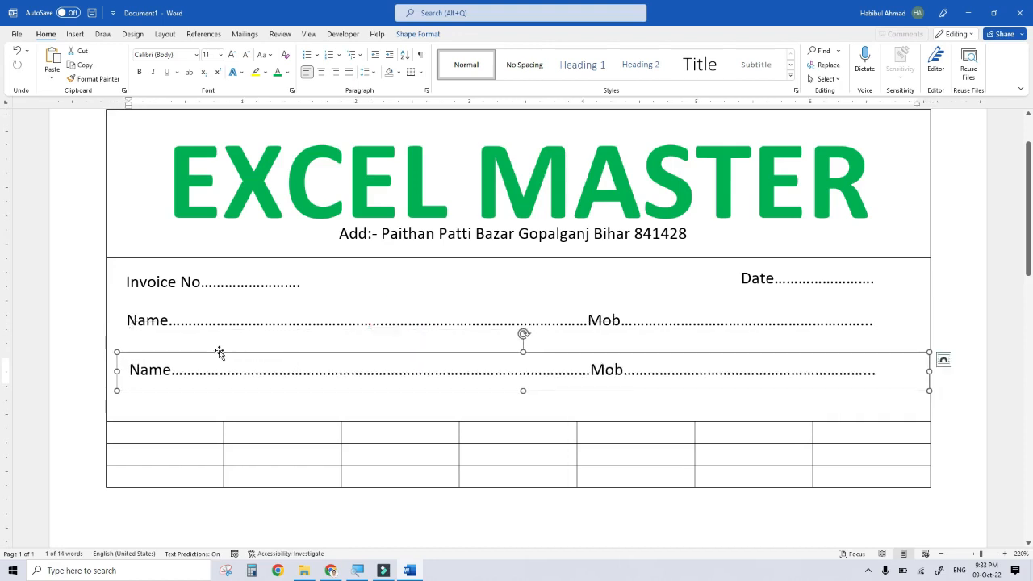
Change the copied line's label to "Add" and replace its "Mob" with dots to form one continuous dotted line
double_click(170, 368)
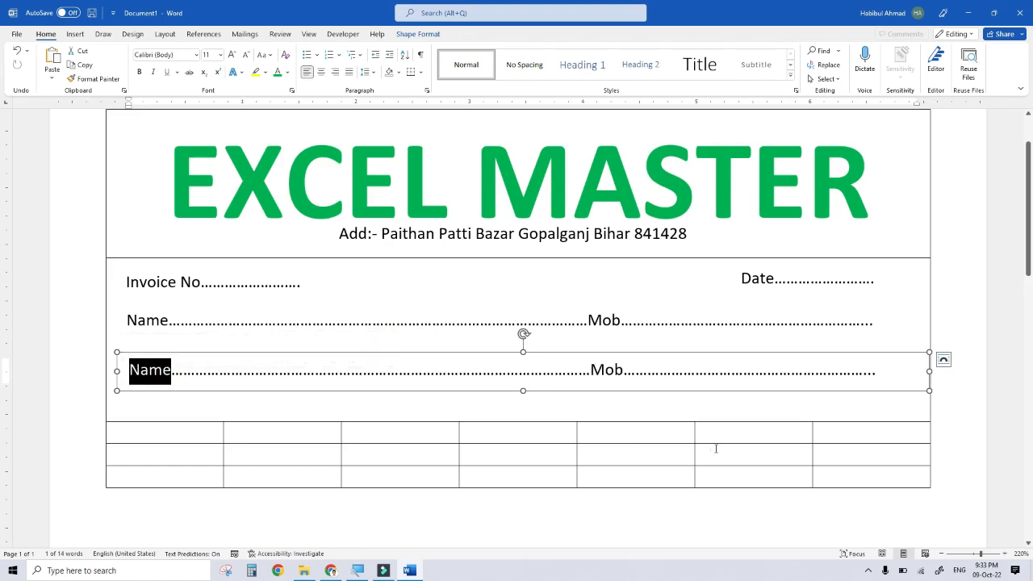
type("Add")
key("Escape")
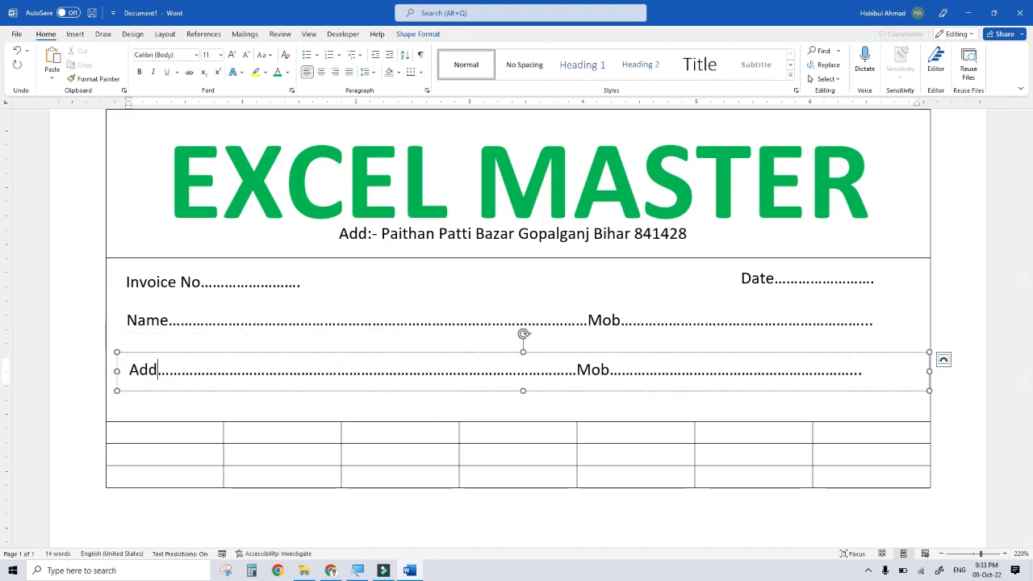
left_click_drag(577, 369, 610, 364)
type("..........")
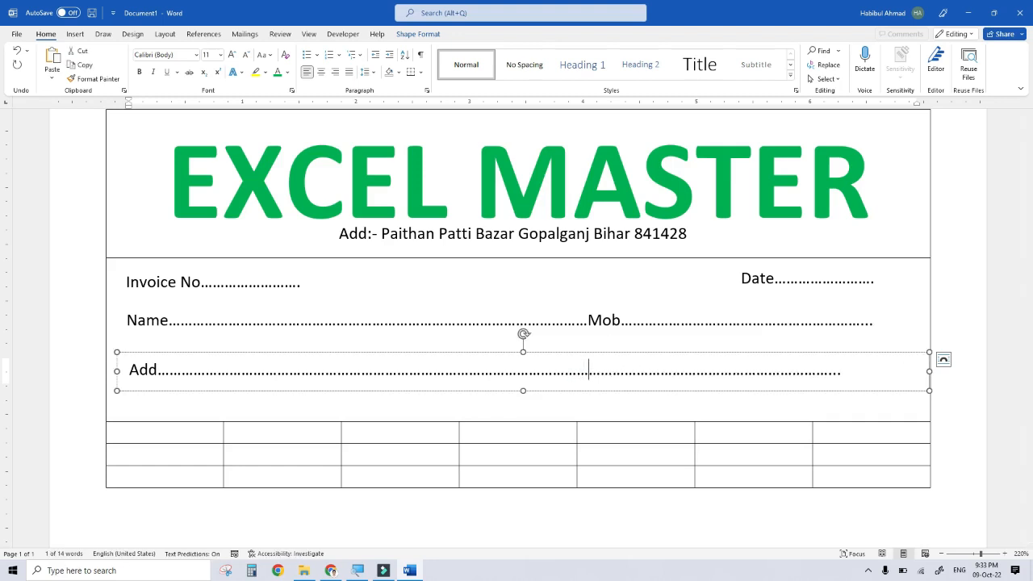
type("..........")
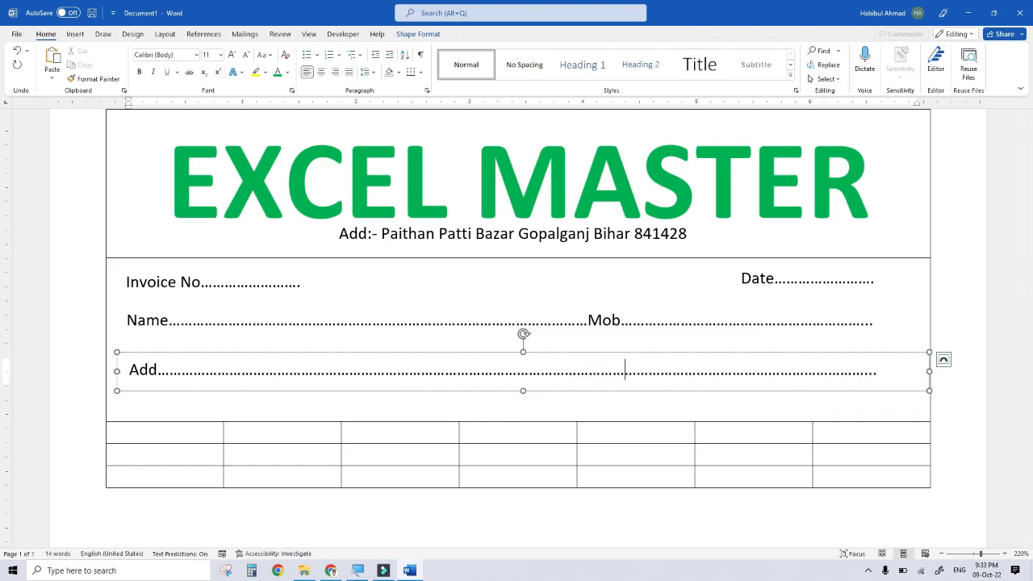
scroll(482, 309, "down", 5, "ctrl")
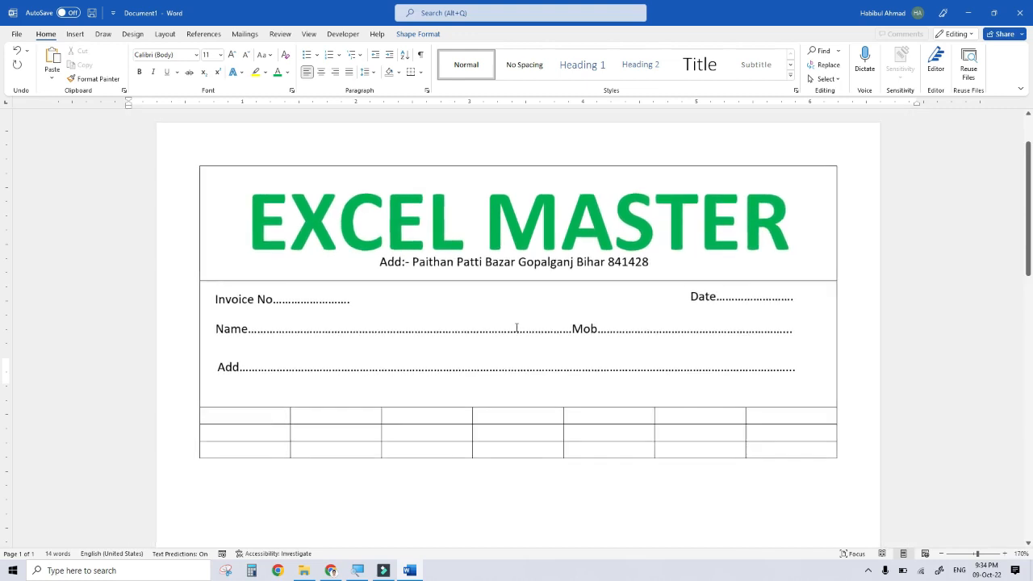
left_click(414, 327)
left_click(634, 328)
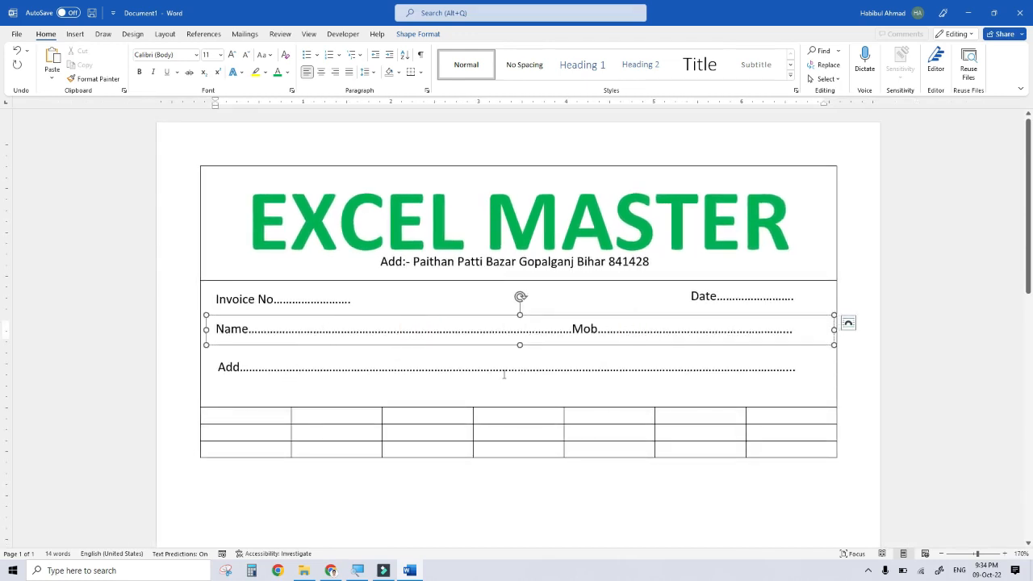
Reduce the merged row's height by raising its lower border closer to the Add line
scroll(504, 375, "down", 3)
scroll(539, 218, "up", 5, "ctrl")
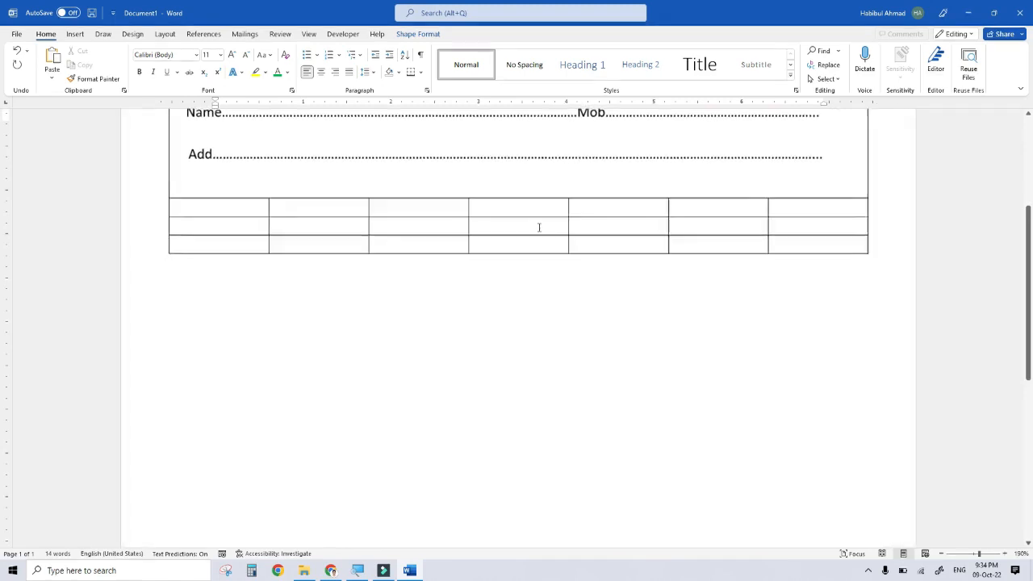
scroll(363, 234, "up", 5)
scroll(407, 233, "down", 3)
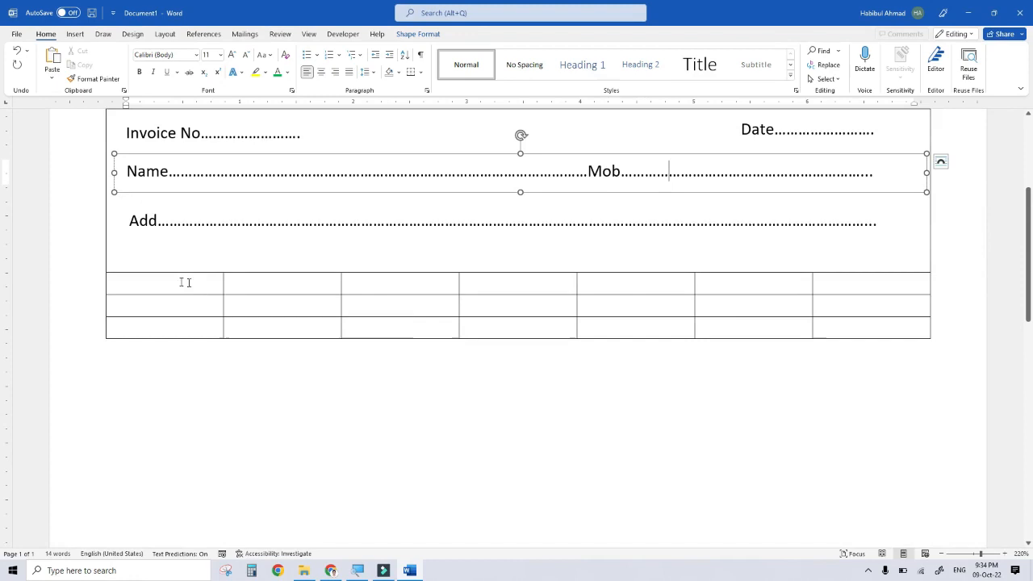
left_click(282, 252)
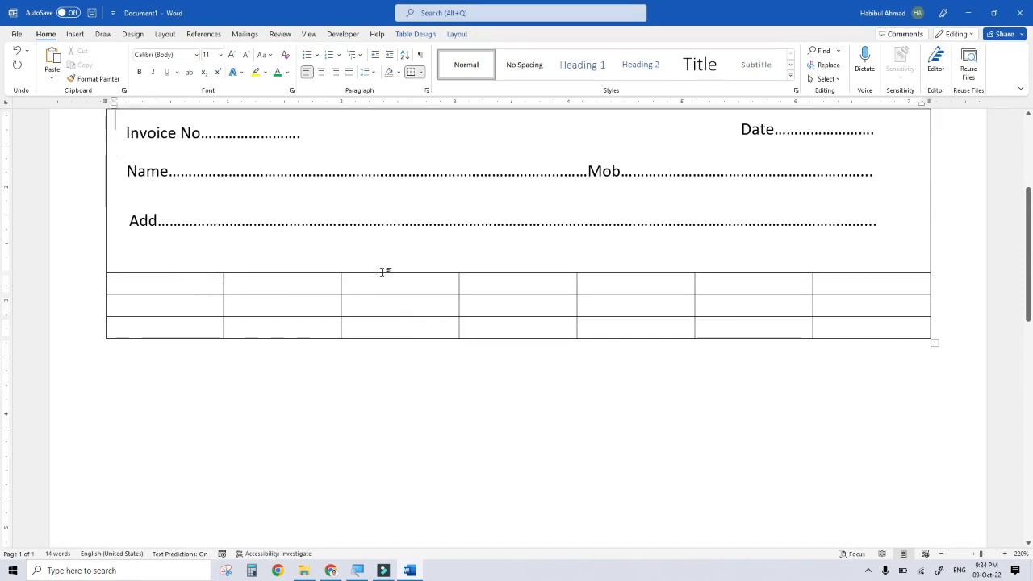
left_click_drag(382, 274, 384, 258)
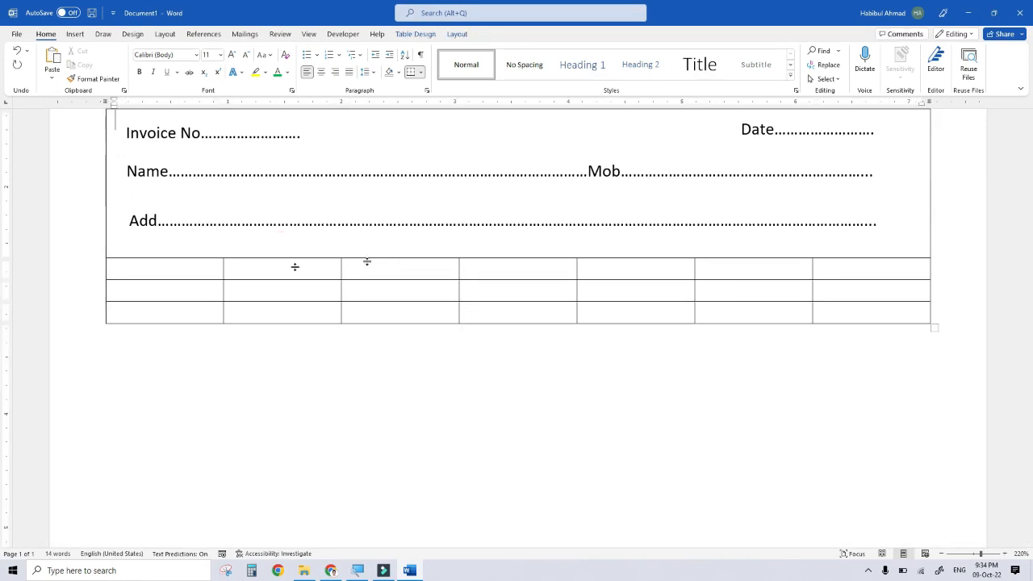
Enter the headings Sn., Description, Qty, Rate and Total in the first five cells of the row below the merged row
left_click(160, 267)
type("Sn.")
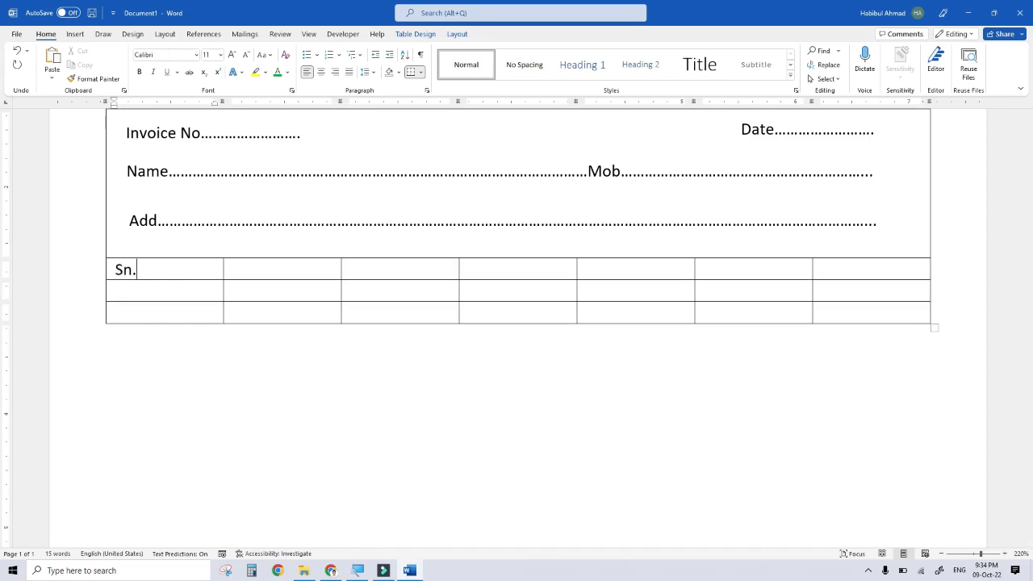
key("Tab")
type("De")
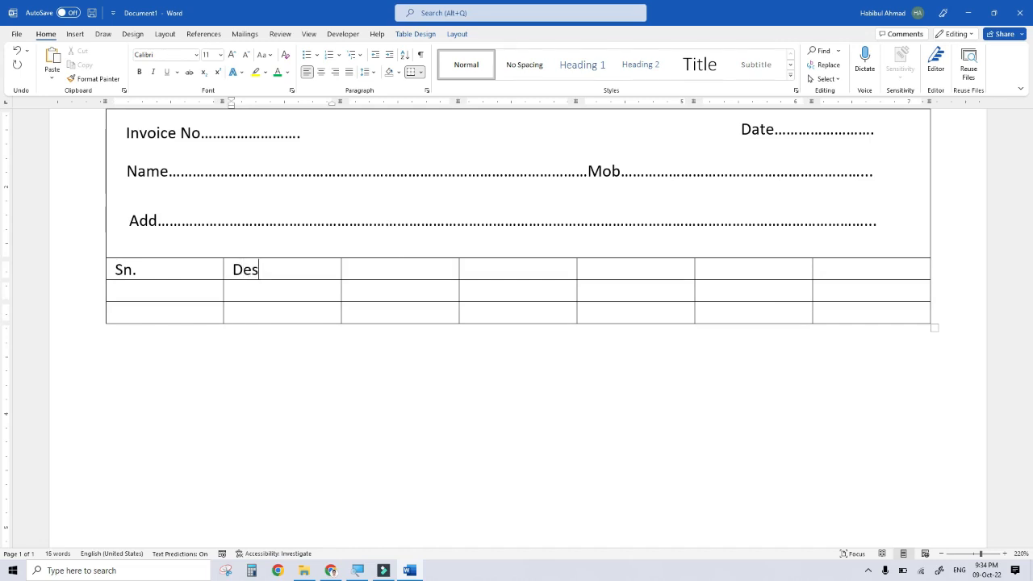
type("scription")
key("Tab")
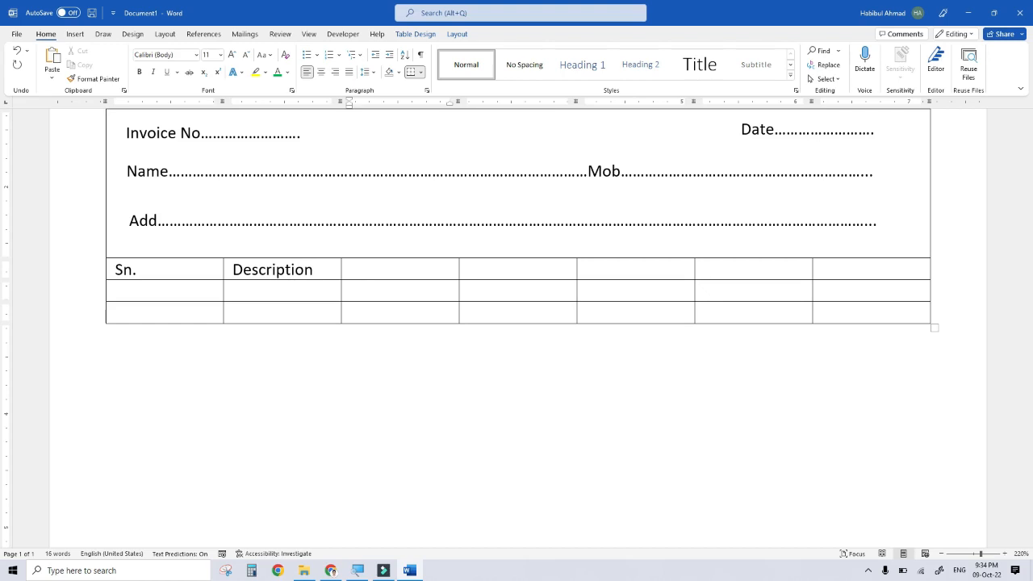
type("Qty")
key("Tab")
type("Rate")
key("Tab")
type("Tota")
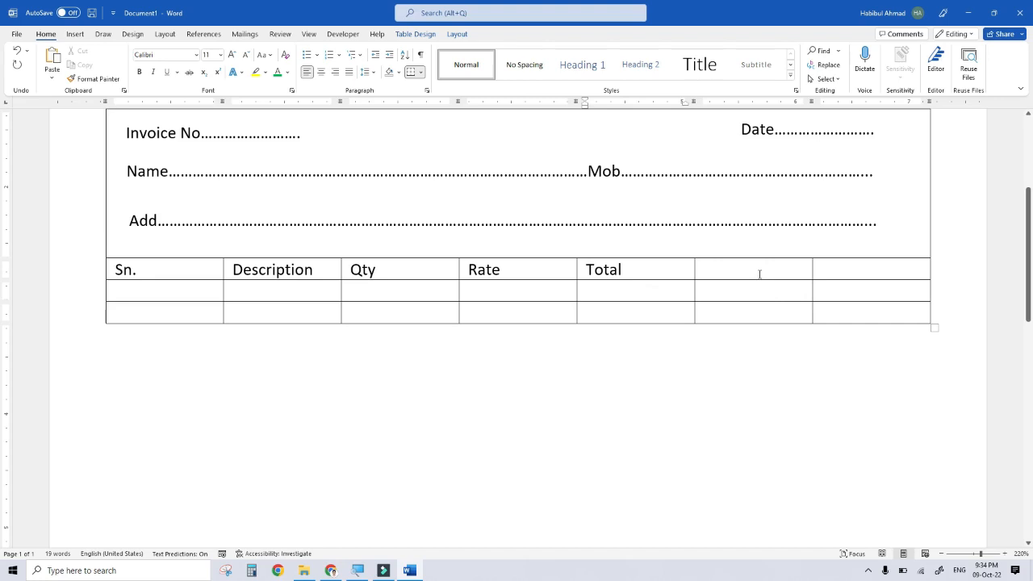
left_click_drag(750, 278, 835, 277)
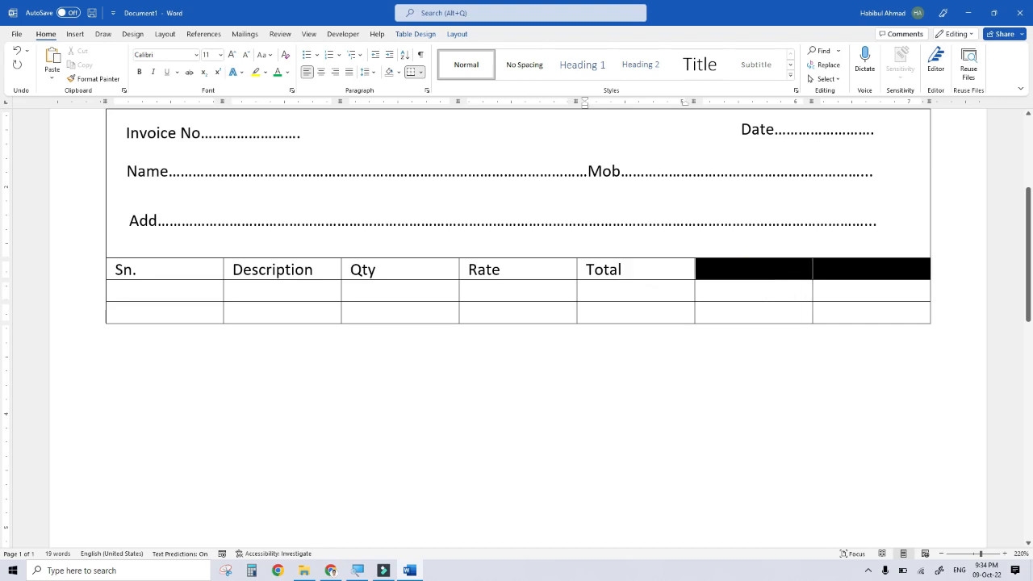
left_click(769, 305)
left_click(756, 272)
left_click(637, 273)
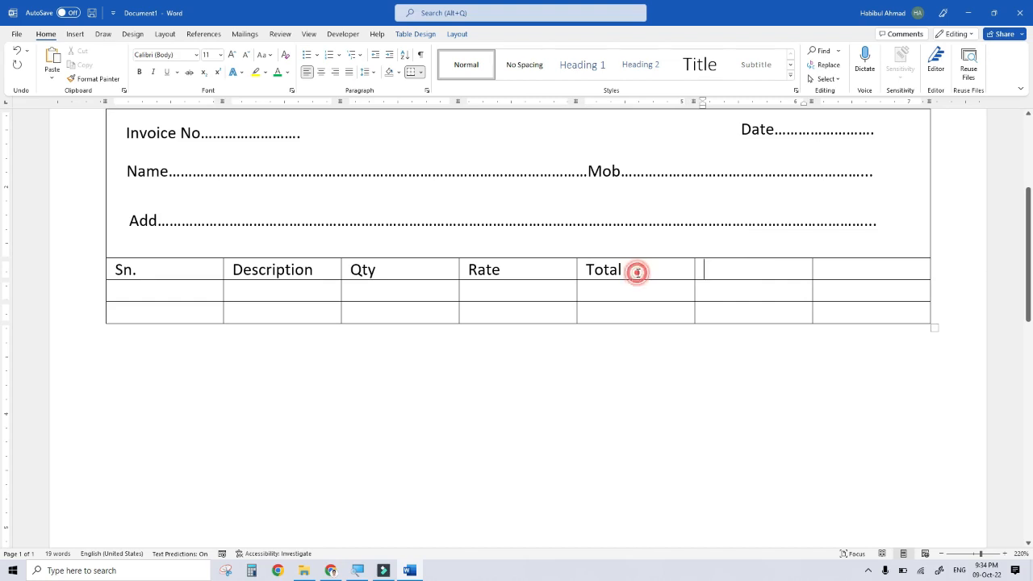
Merge the Total heading cell with the two empty cells beside it, and merge the last three cells in each of the two rows below
left_click_drag(642, 271, 849, 273)
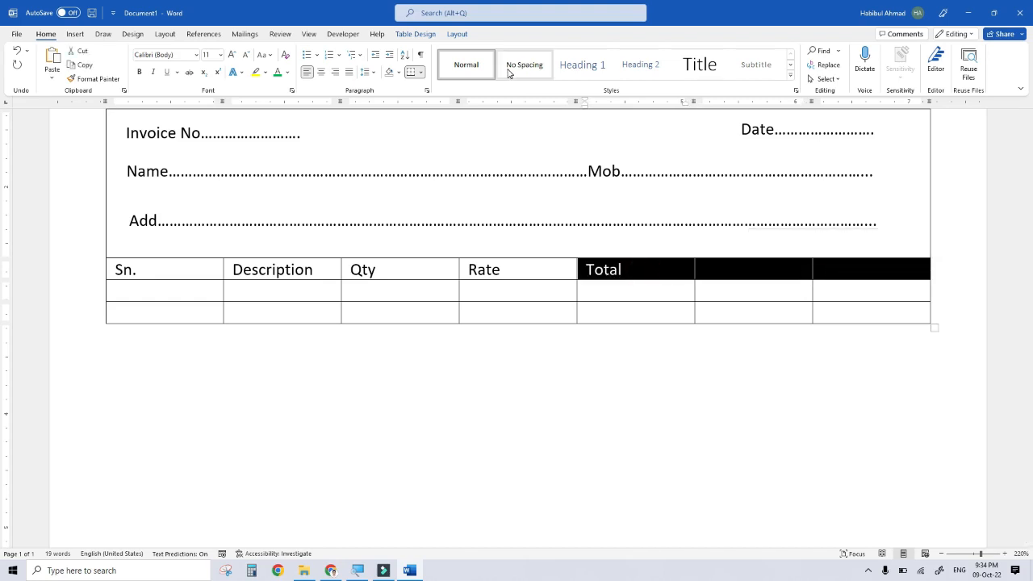
left_click(457, 34)
left_click(305, 56)
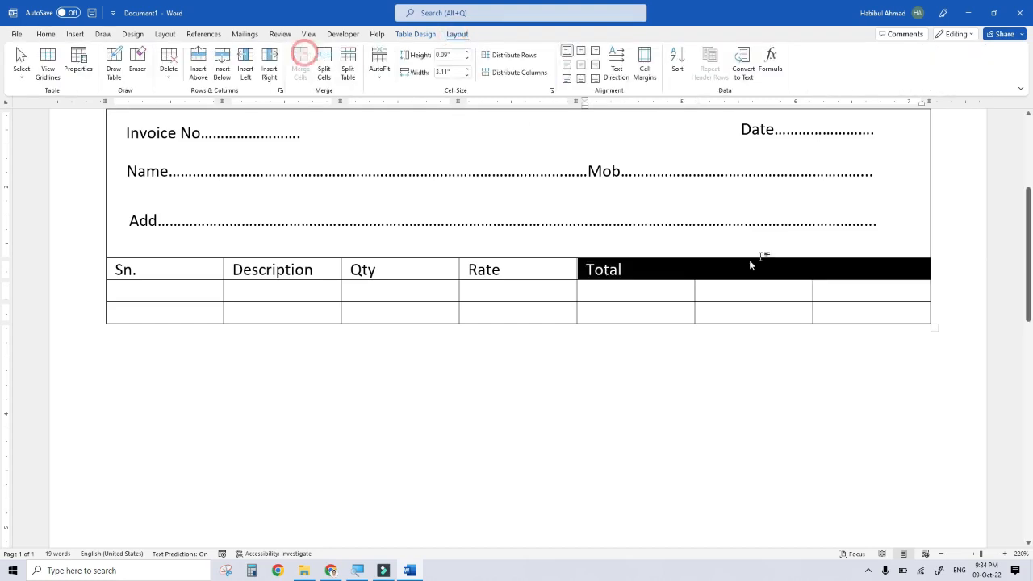
left_click(643, 290)
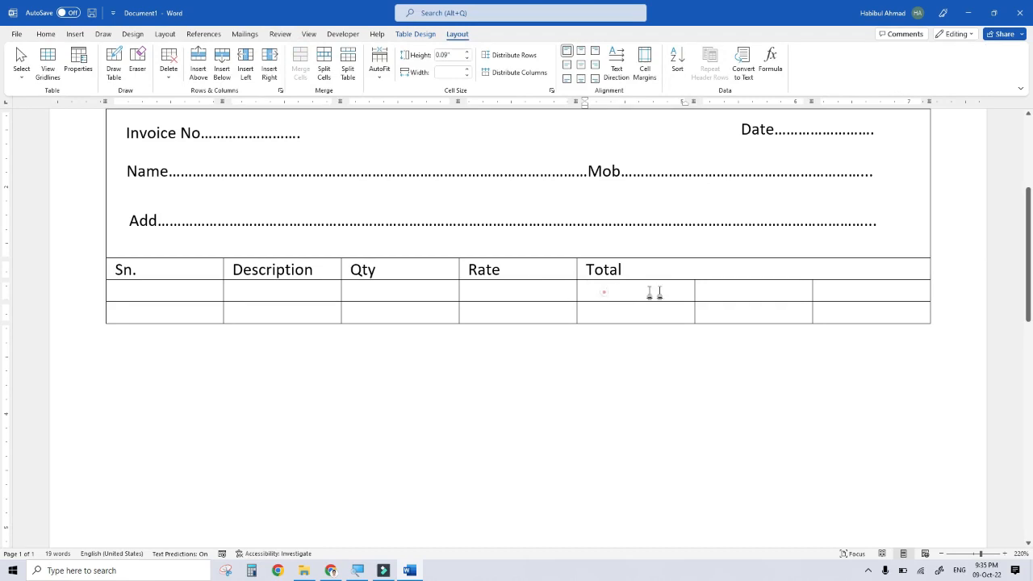
left_click_drag(601, 290, 895, 290)
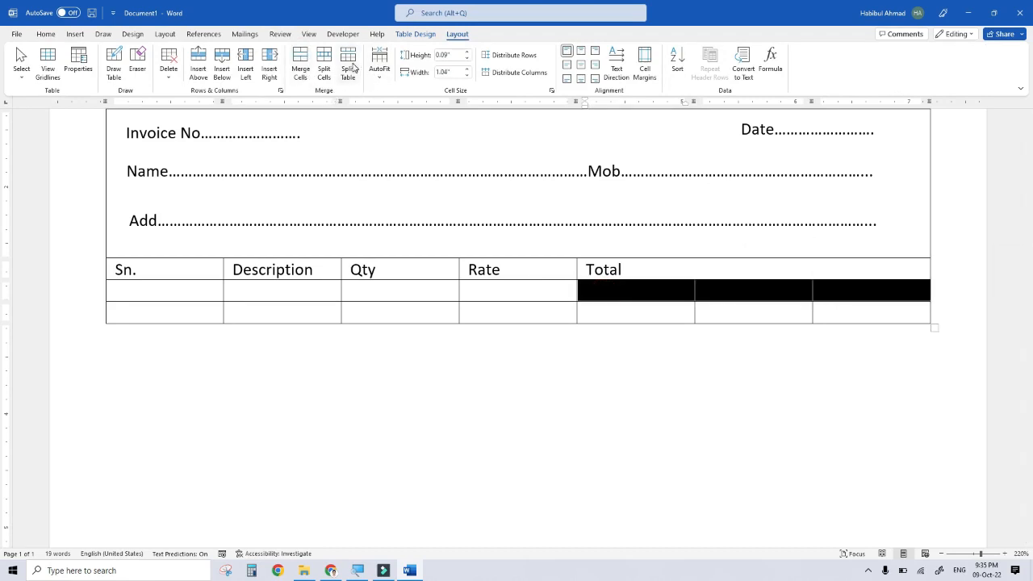
left_click(299, 60)
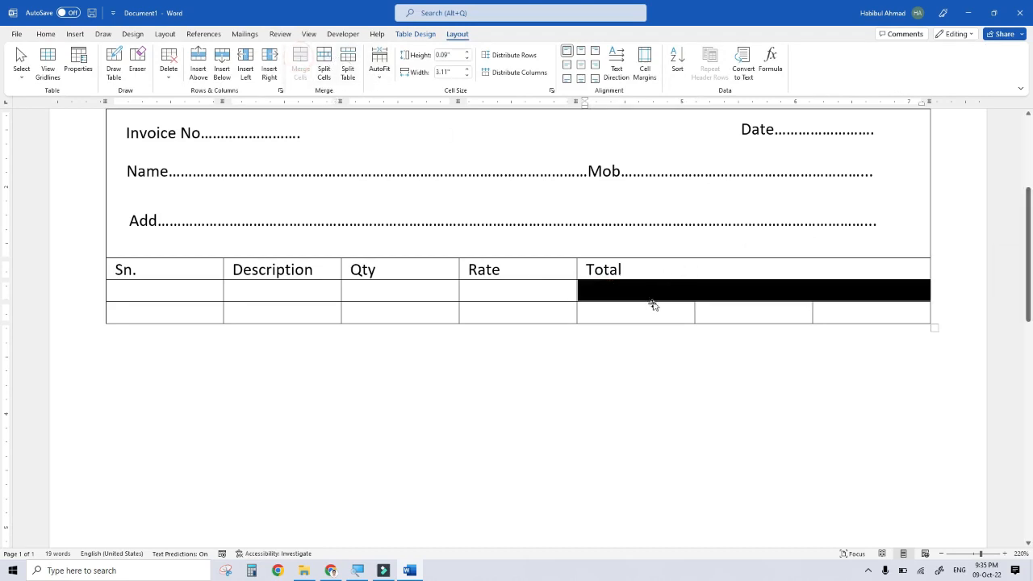
left_click_drag(648, 307, 825, 306)
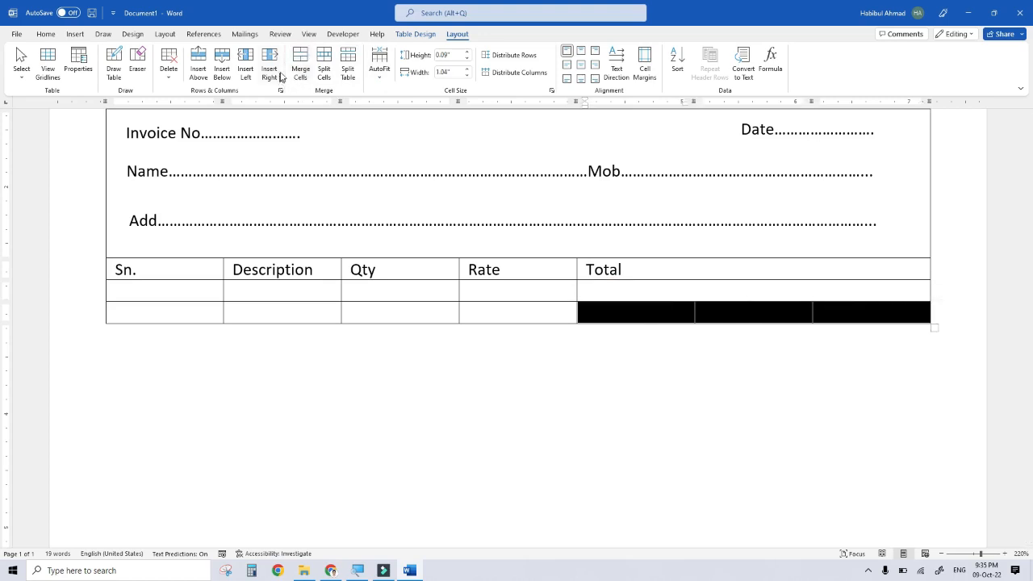
left_click(299, 60)
Resize the item table columns so Sn., Qty, Rate and Total are narrow and Description takes up most of the width
left_click(506, 270)
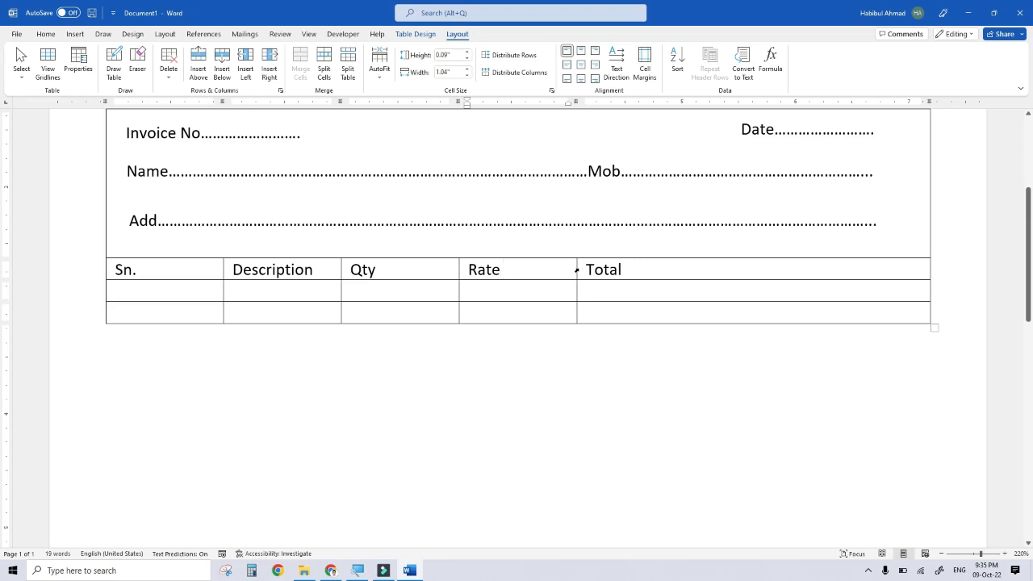
left_click_drag(576, 269, 822, 279)
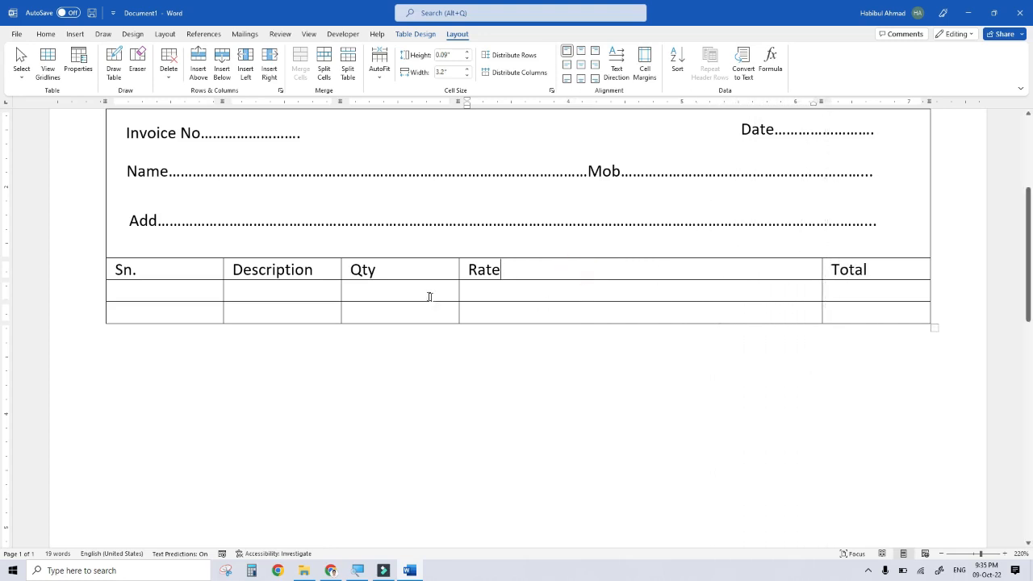
left_click_drag(458, 271, 727, 287)
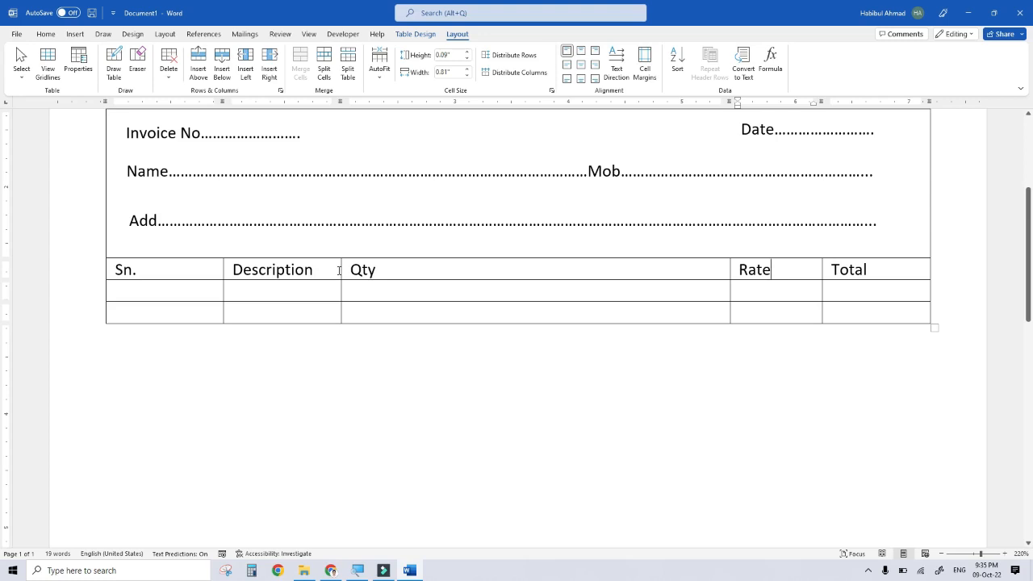
left_click_drag(340, 270, 638, 296)
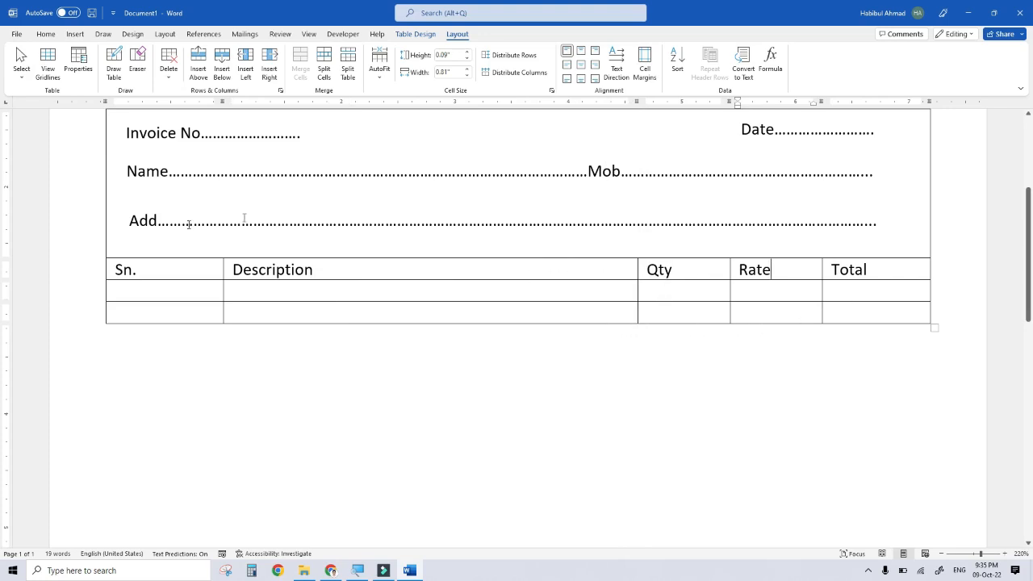
left_click_drag(223, 271, 149, 278)
type(".")
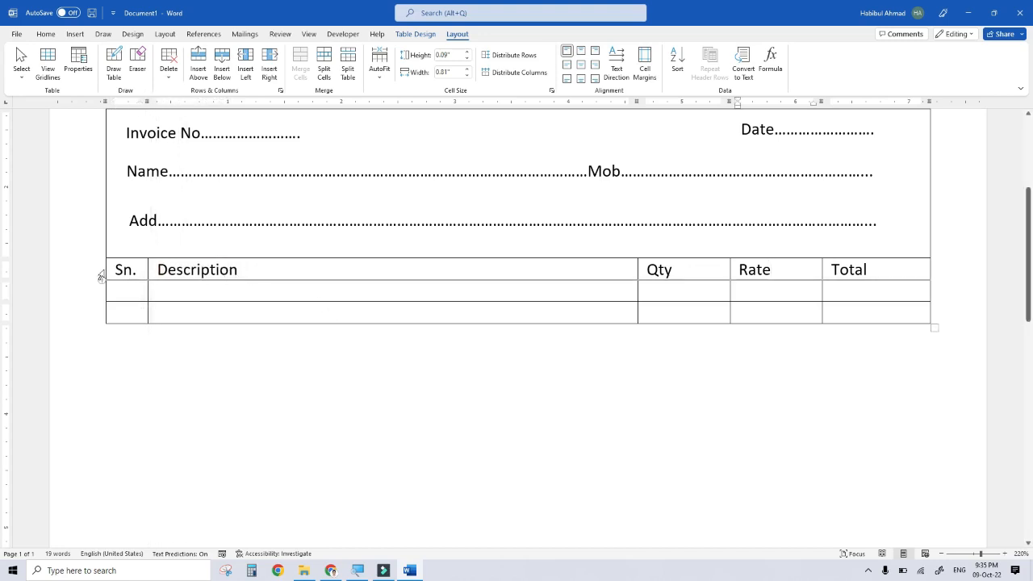
Center the item table's column headings, enlarge them to 12 pt and make them bold
left_click(101, 270)
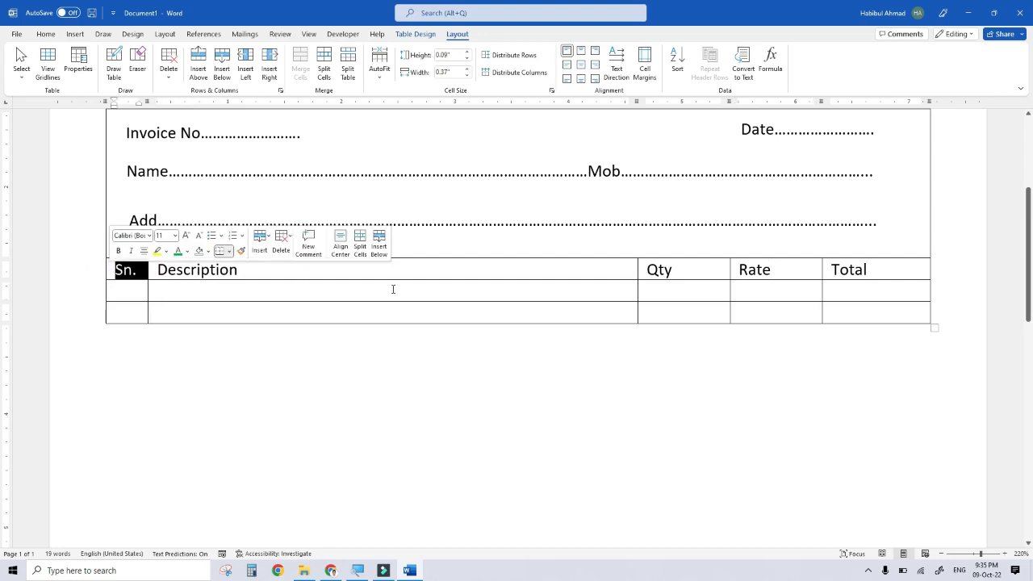
key("shift+Right")
key("shift+Right")
key("shift+Right")
key("shift+Right")
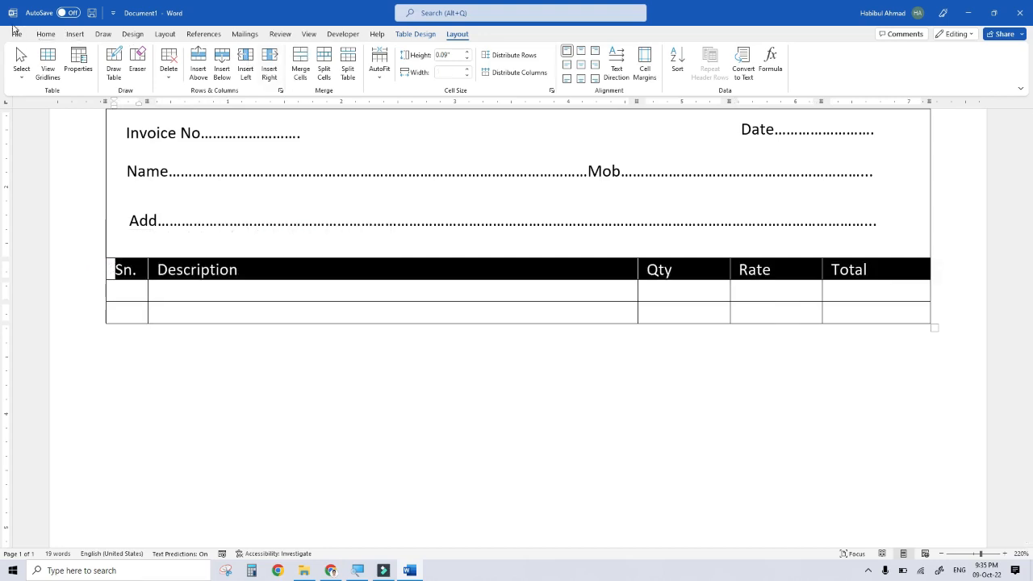
left_click(46, 34)
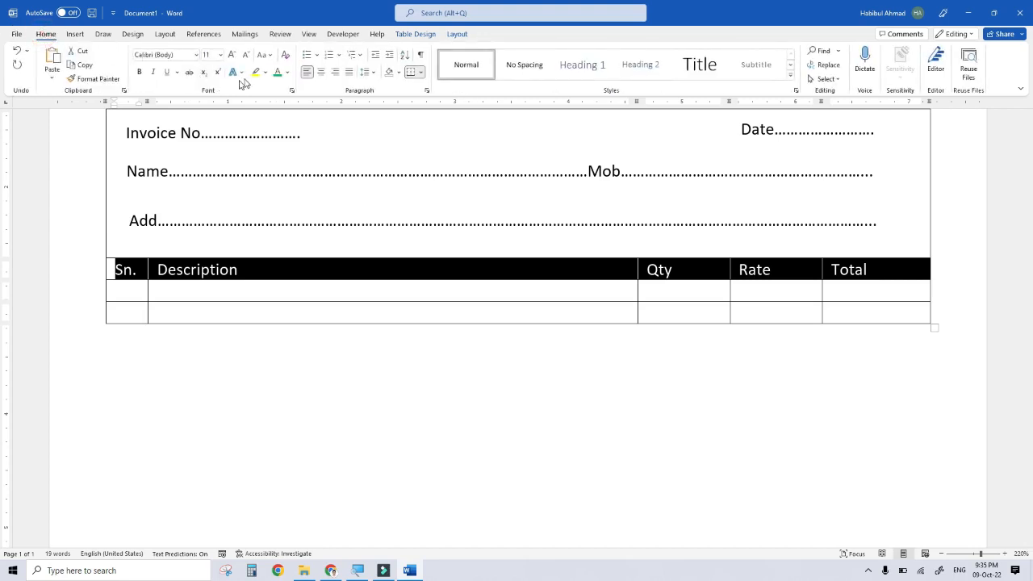
left_click(321, 72)
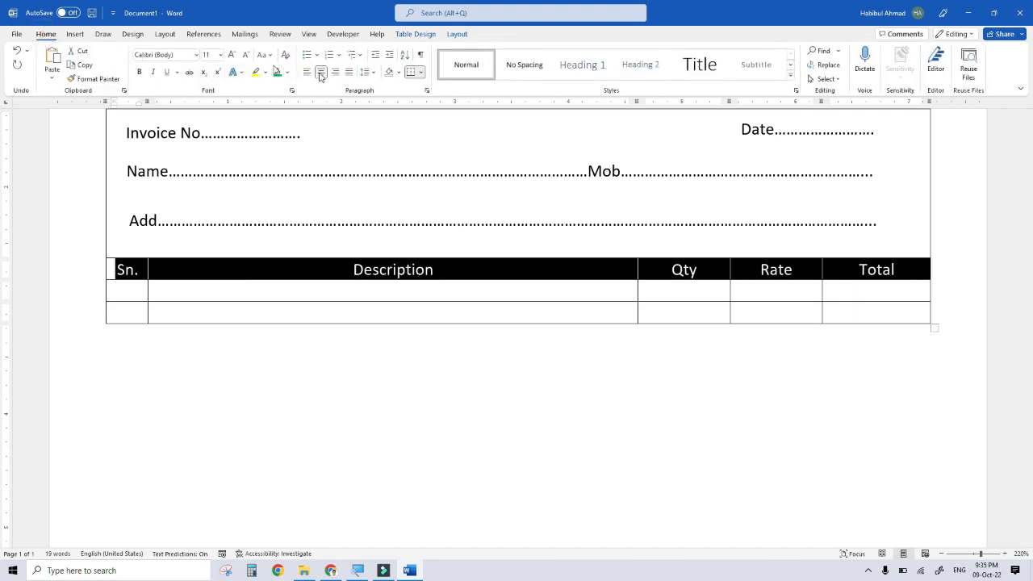
left_click(231, 54)
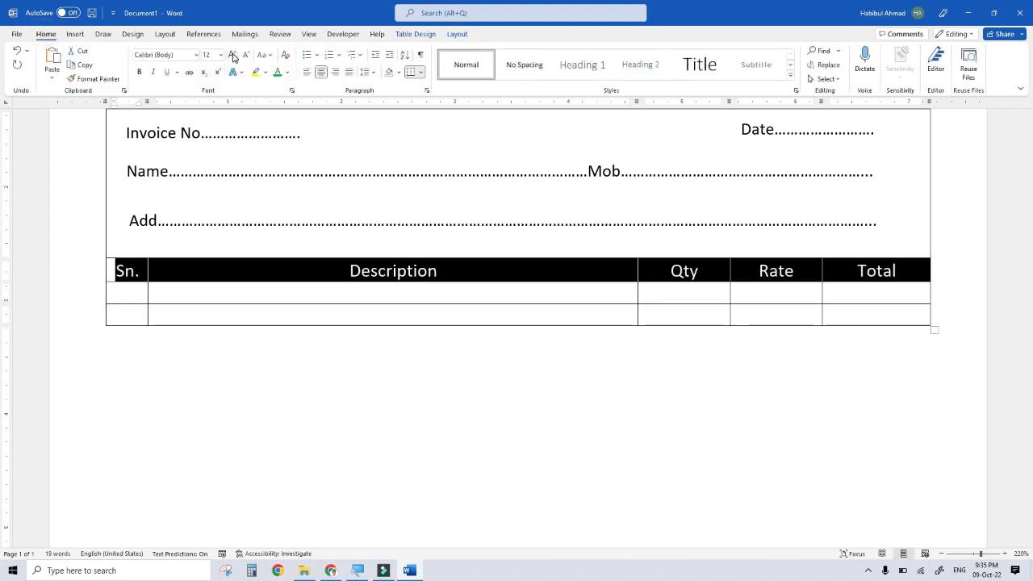
left_click(139, 71)
left_click(447, 288)
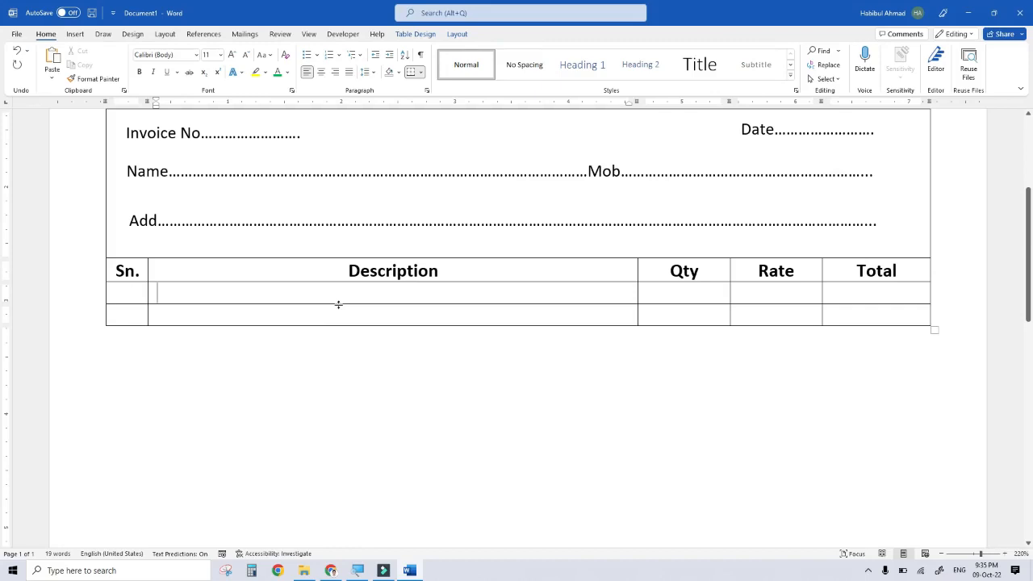
Increase the height of the empty row below the headings so the table extends nearly to the bottom of the page
left_click_drag(338, 304, 350, 496)
scroll(355, 419, "down", 12, "ctrl")
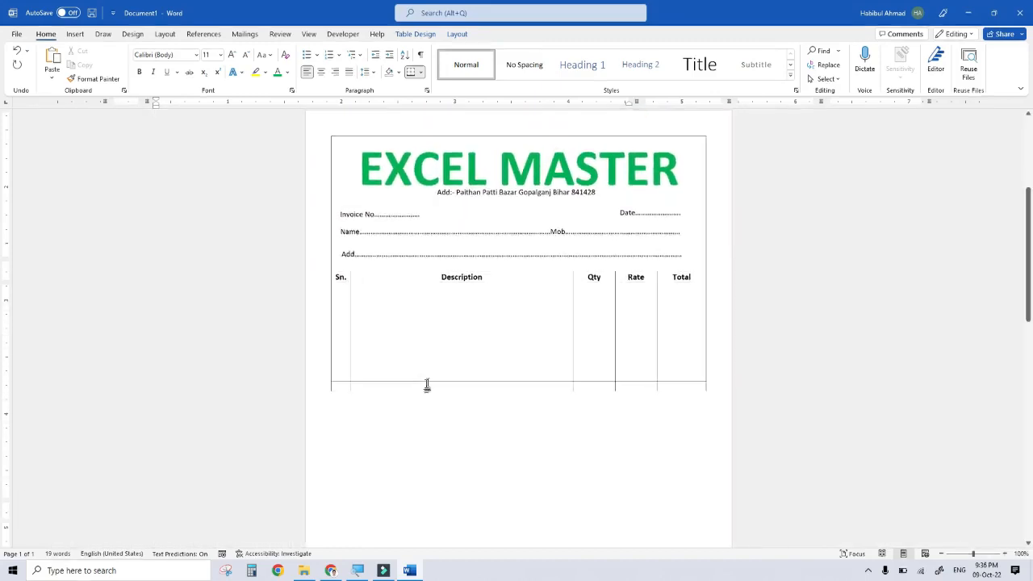
scroll(427, 384, "down", 5, "ctrl")
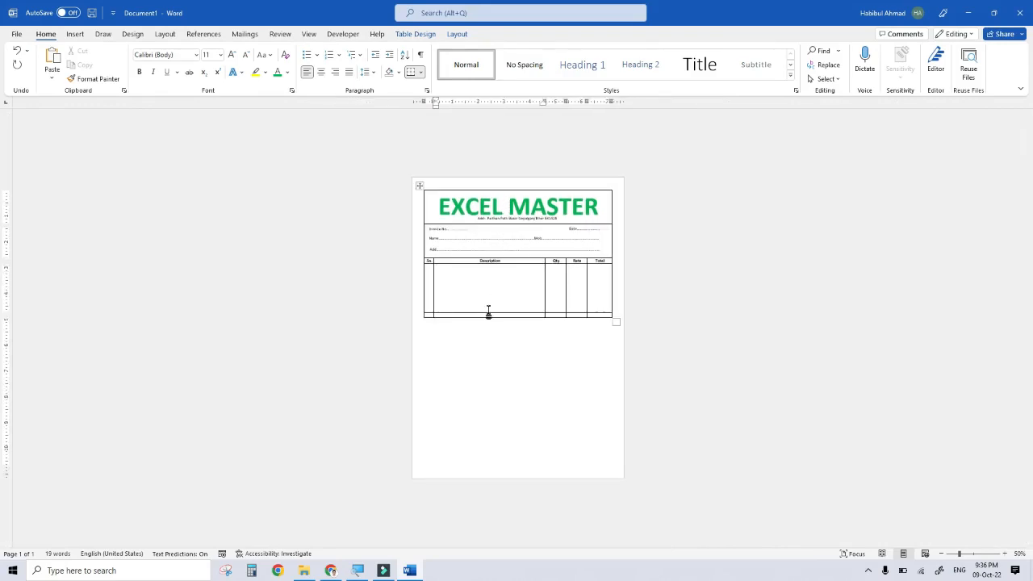
left_click_drag(489, 313, 485, 454)
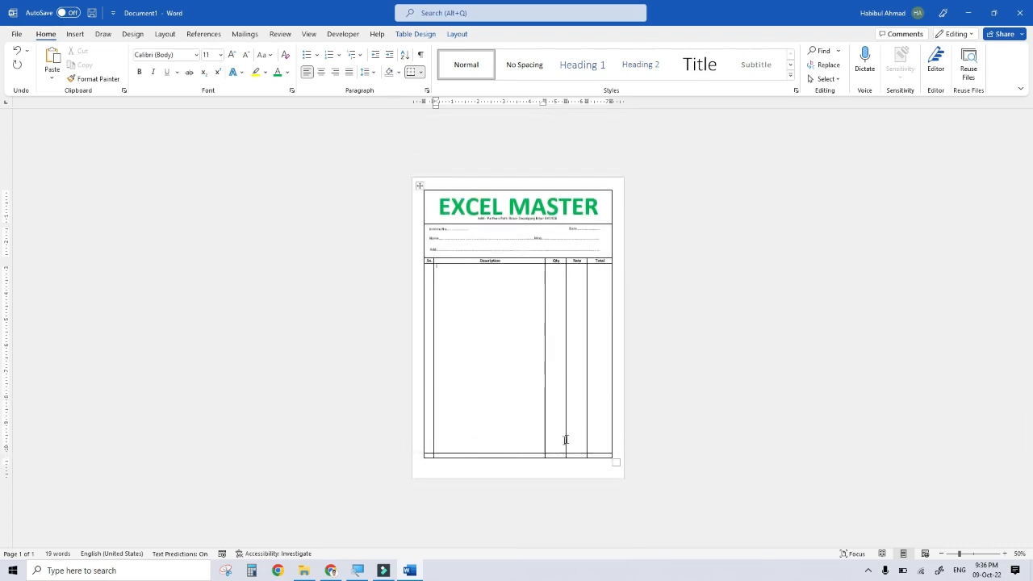
Draw a horizontal table border across the Qty, Rate and Total columns near the bottom of the tall item row
scroll(599, 403, "up", 8)
scroll(600, 404, "up", 2)
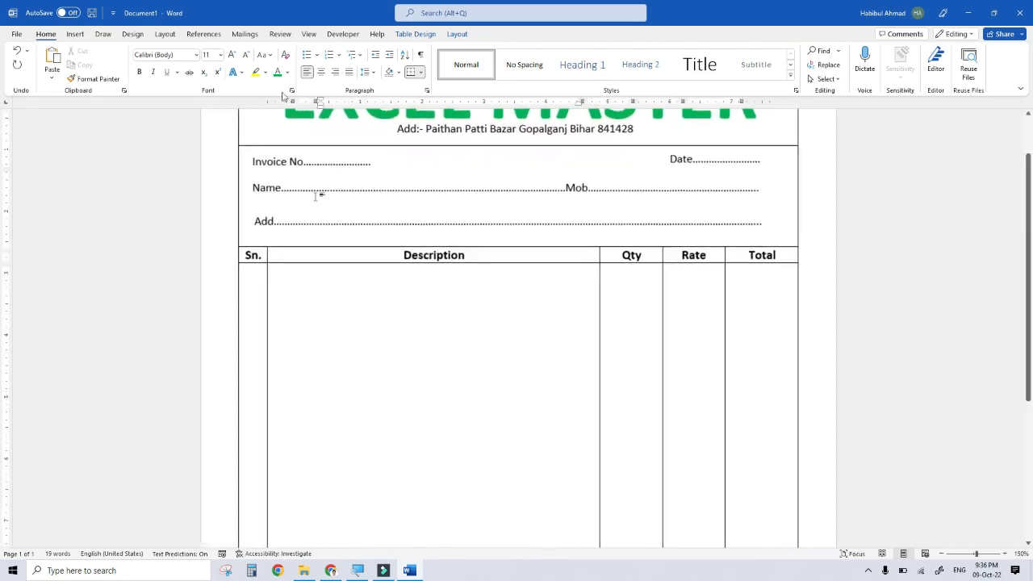
scroll(557, 358, "down", 5)
scroll(570, 351, "down", 3)
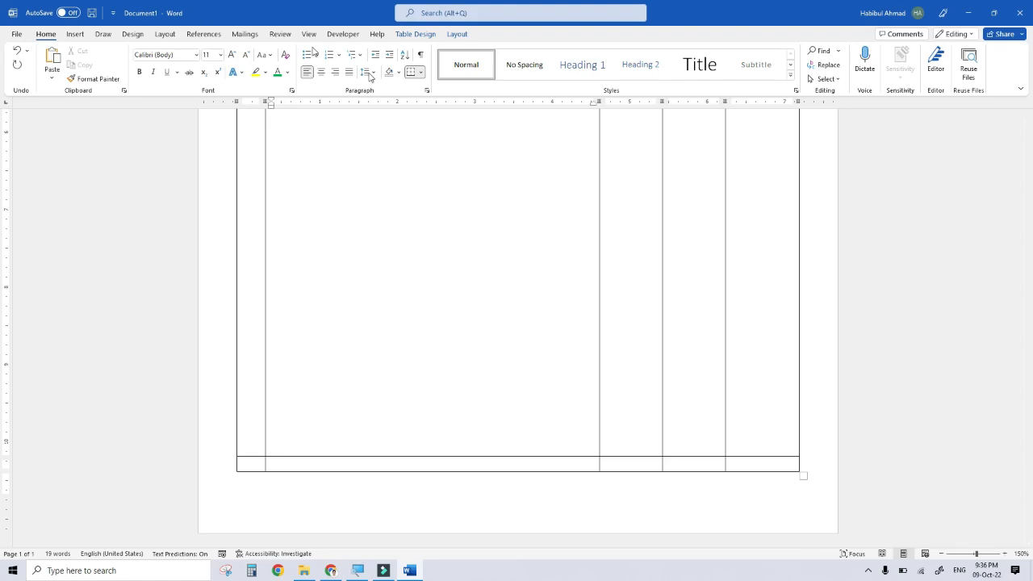
left_click(75, 33)
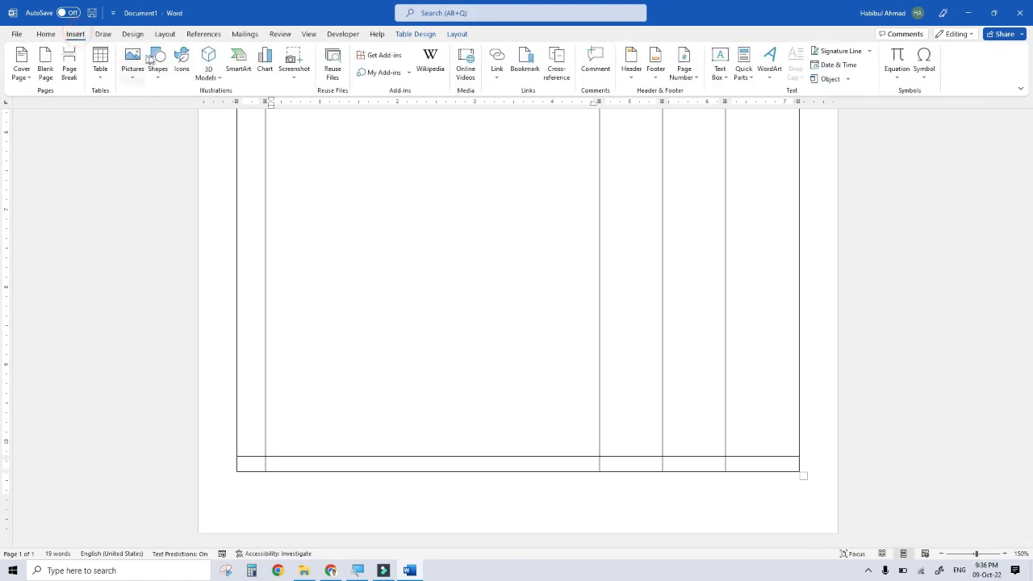
left_click(100, 73)
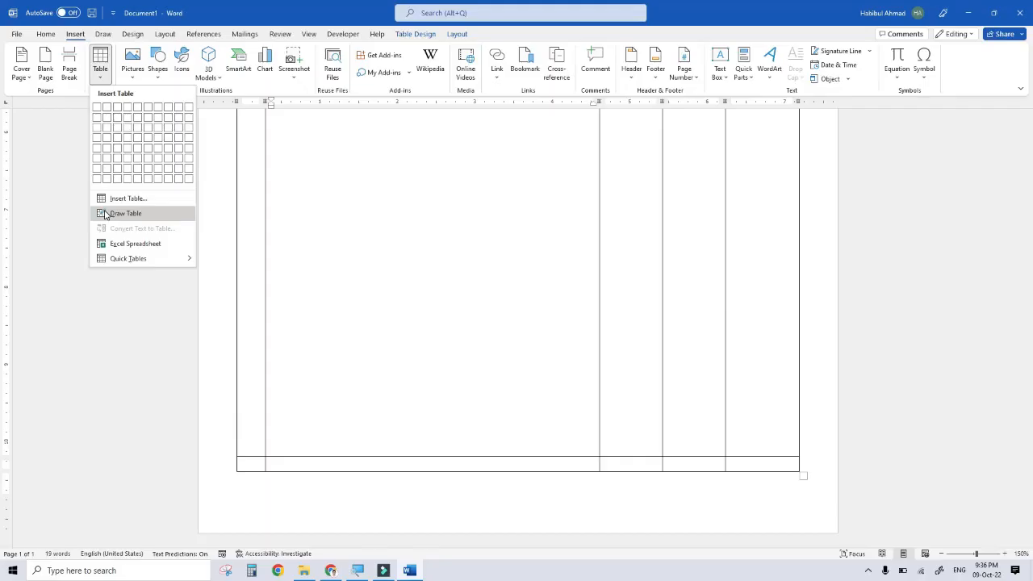
left_click(105, 214)
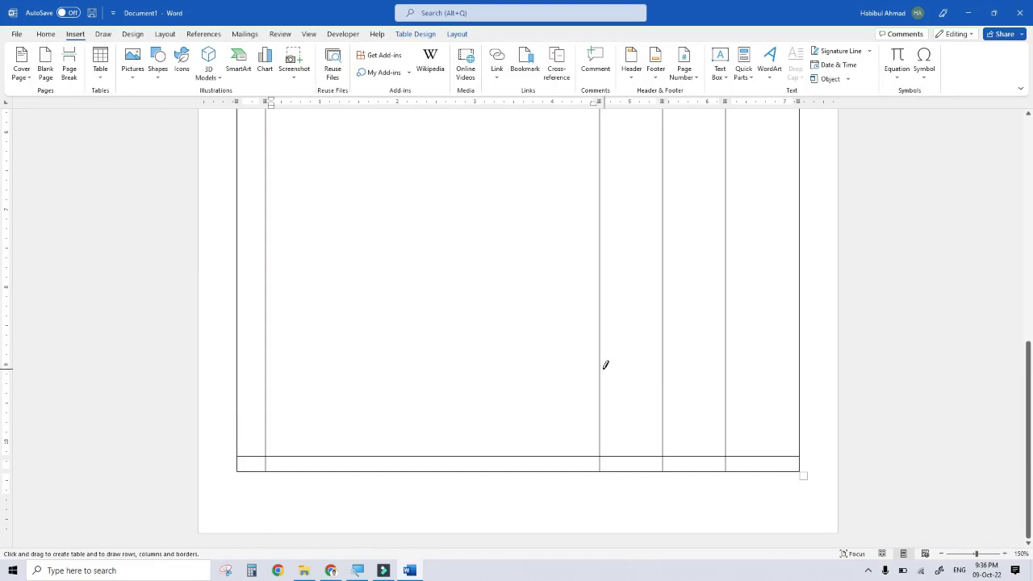
left_click_drag(599, 353, 772, 356)
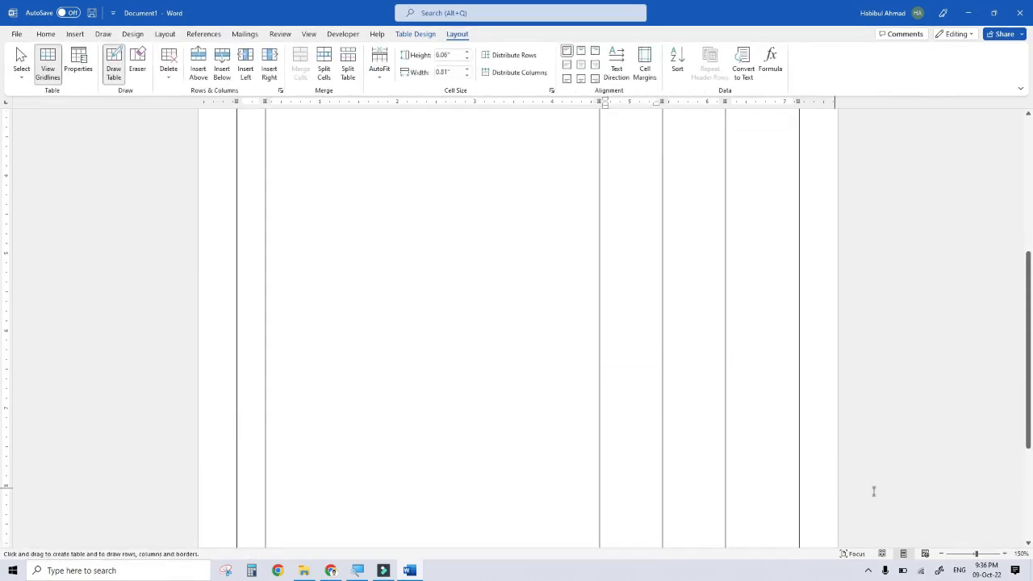
Draw three more horizontal borders across the Qty and Rate columns below the new line, and turn off table drawing
scroll(712, 395, "down", 4)
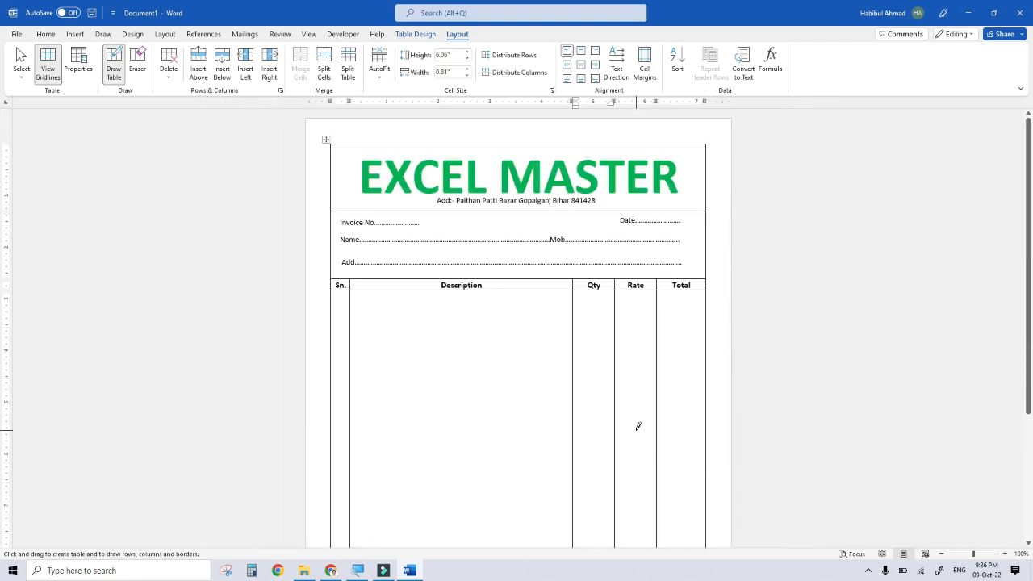
scroll(701, 425, "down", 1)
scroll(670, 422, "down", 3)
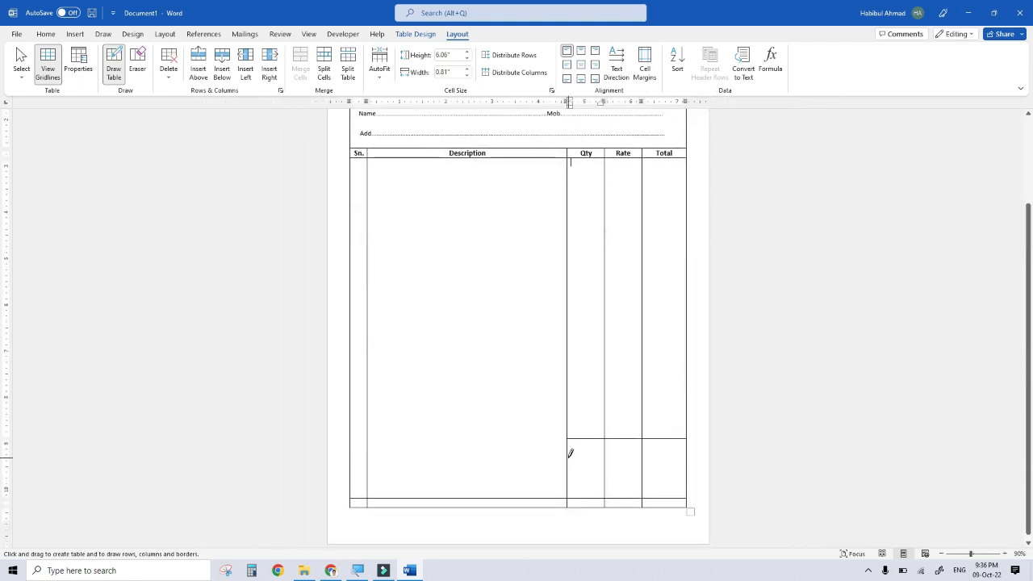
left_click_drag(567, 450, 642, 451)
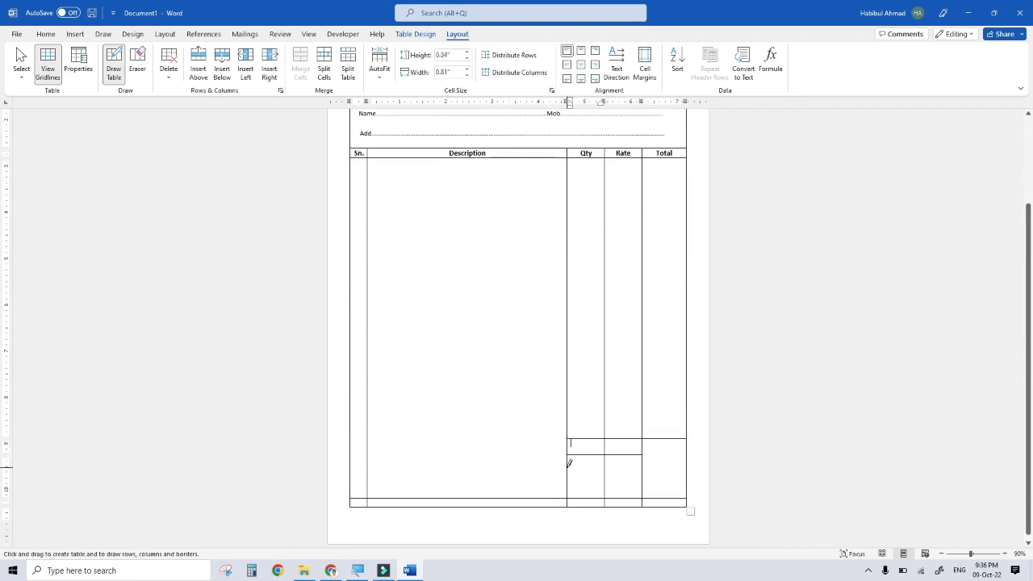
left_click_drag(568, 467, 641, 468)
left_click_drag(570, 479, 641, 483)
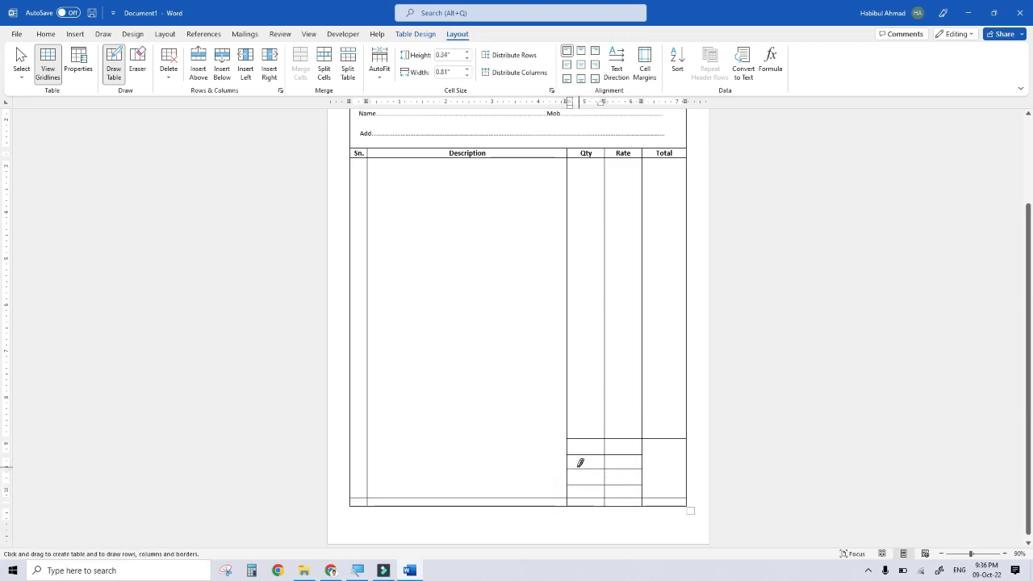
left_click(113, 70)
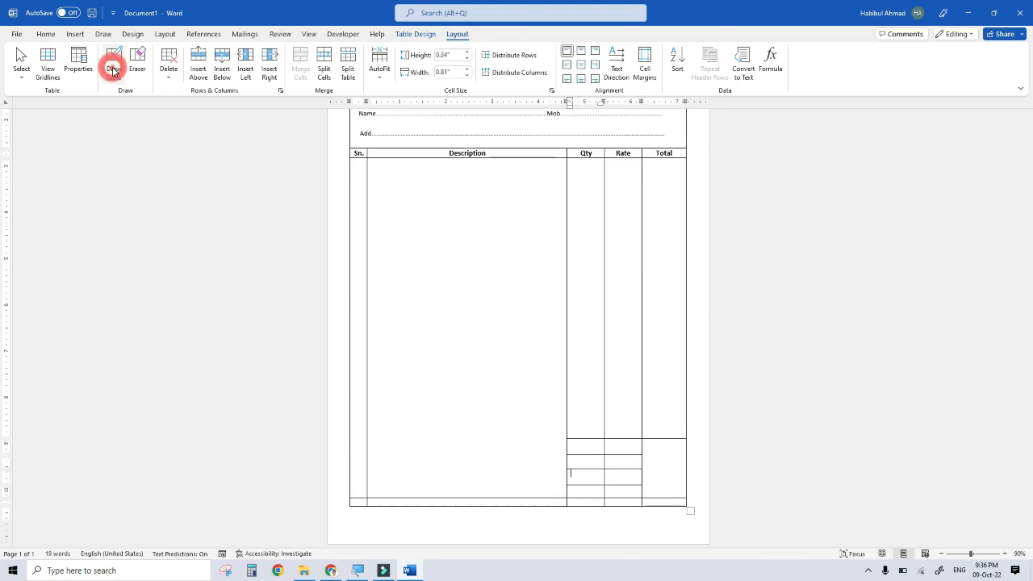
Merge the Qty and Rate cells in the first small row below the drawn line
scroll(702, 446, "up", 8, "ctrl")
left_click_drag(653, 430, 693, 426)
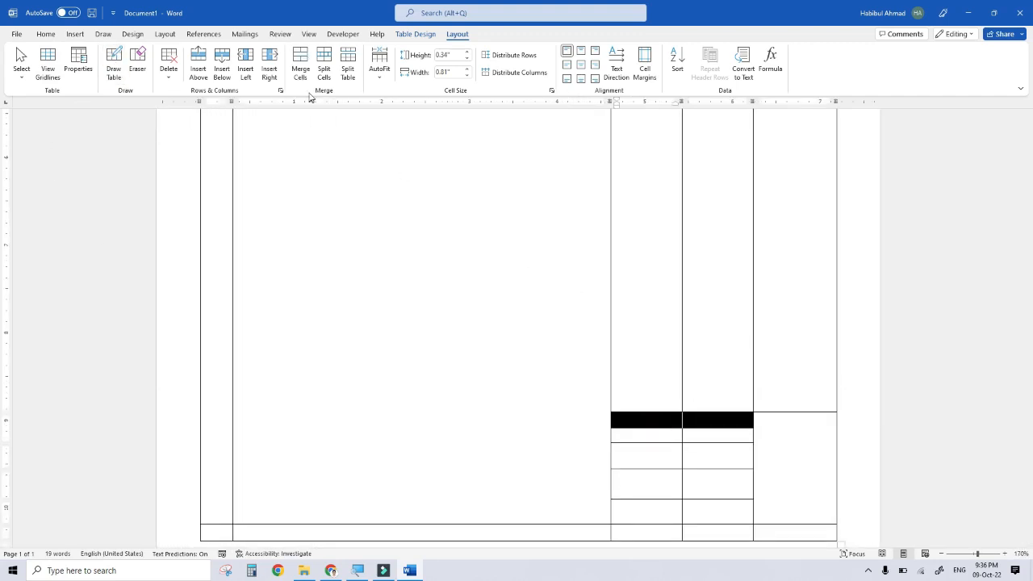
left_click(299, 68)
Merge the Qty and Rate cells in the second small row of the totals section
left_click_drag(654, 457, 723, 462)
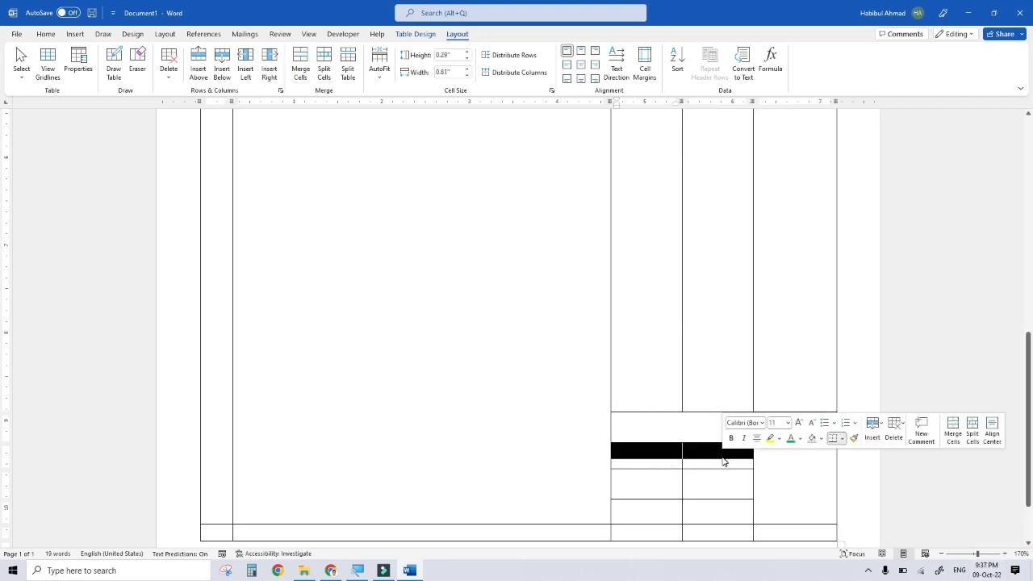
key("alt")
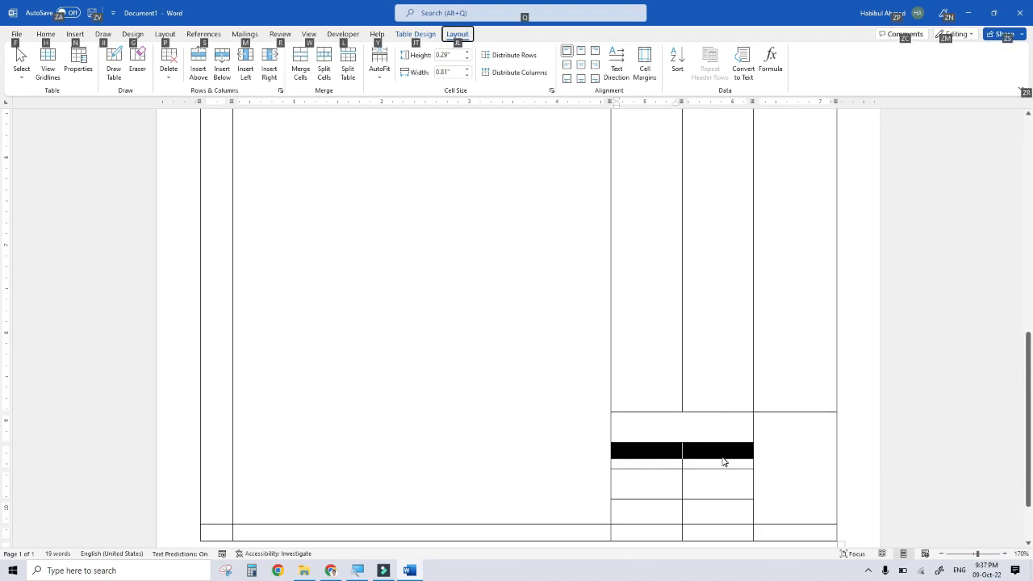
key("j")
key("l")
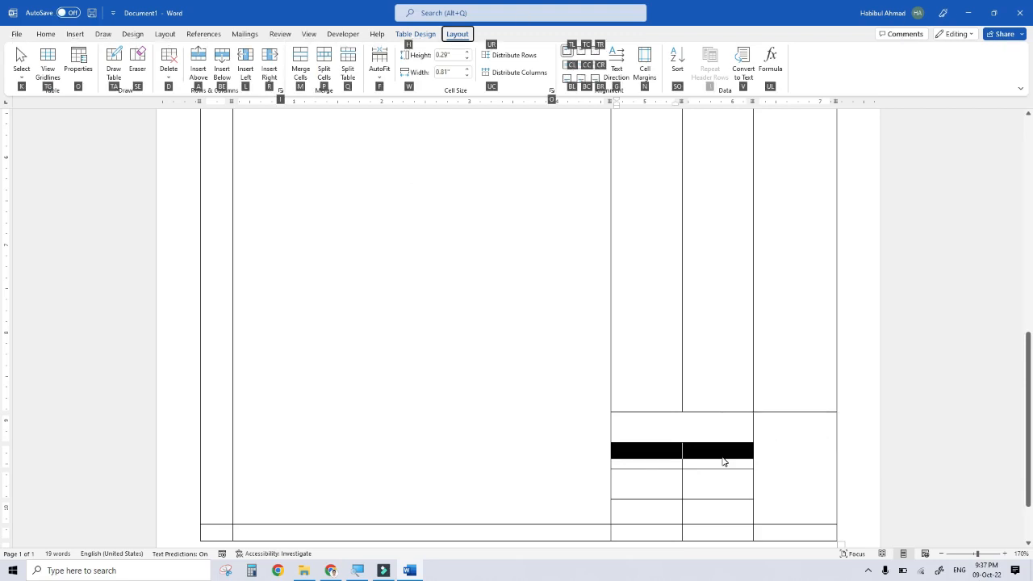
key("m")
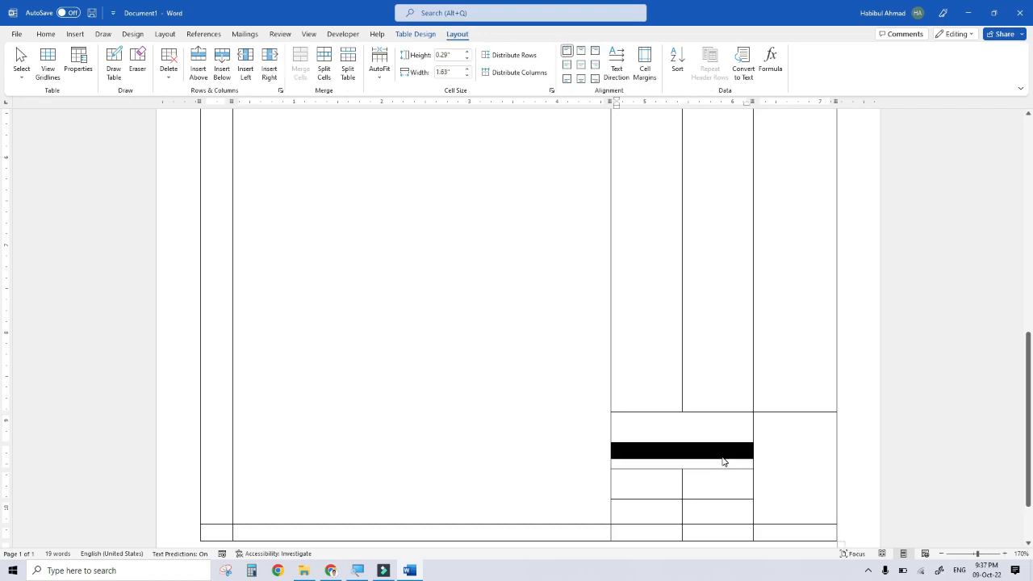
Merge the Qty and Rate cells in the third small row of the totals section
left_click_drag(634, 489, 696, 488)
key("alt")
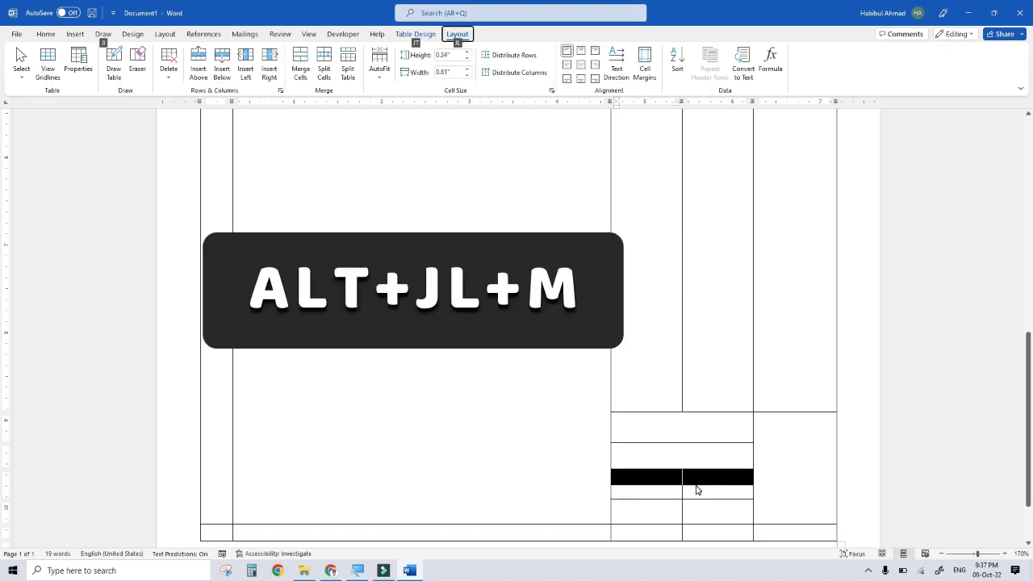
key("l")
key("m")
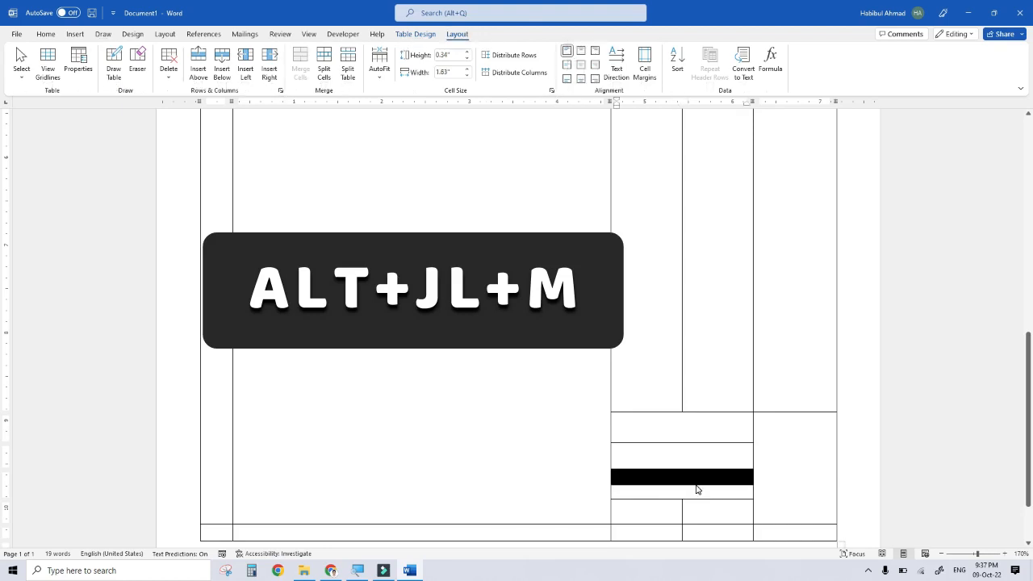
Merge the Qty and Rate cells in the fourth small row, directly above the table's last row
scroll(641, 487, "down", 1)
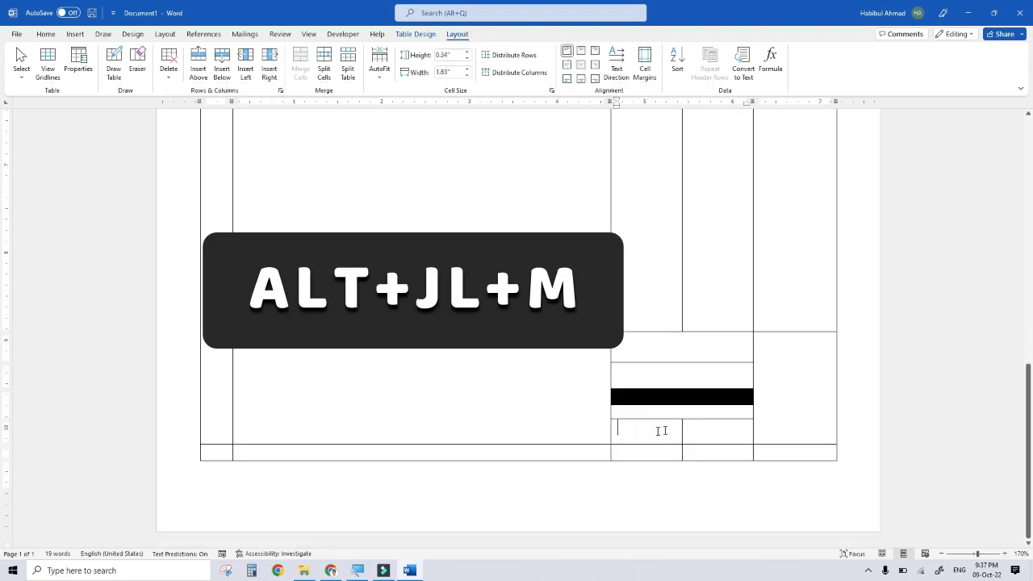
left_click_drag(652, 428, 703, 429)
key("alt")
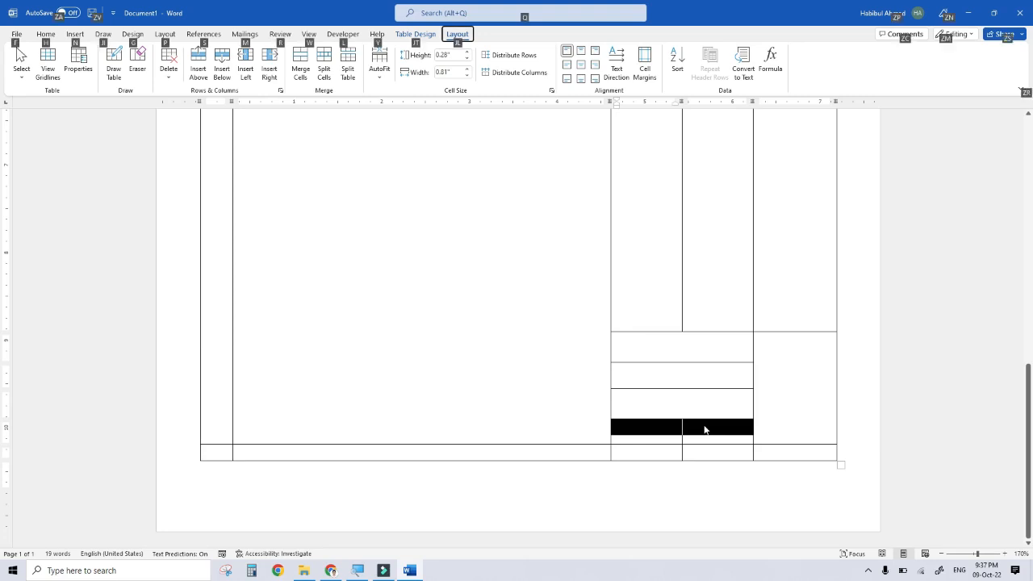
key("j")
key("l")
key("m")
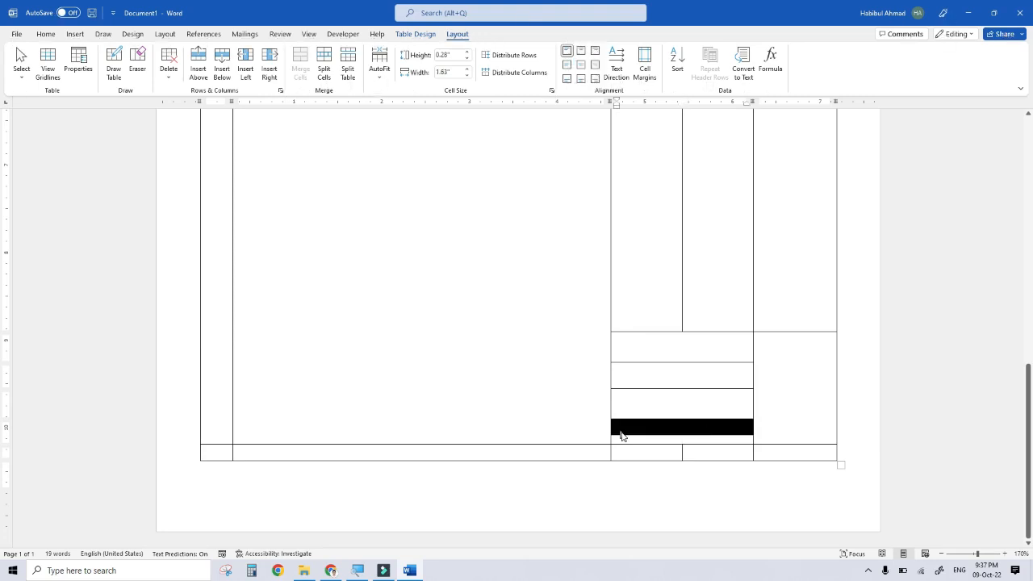
Enter the label "tOTAL" in the first merged cell of the totals section
left_click(664, 344)
type("tOTAL")
left_click(648, 375)
Enter "Total" in the tall empty cell under the Description heading
left_click_drag(658, 343, 609, 344)
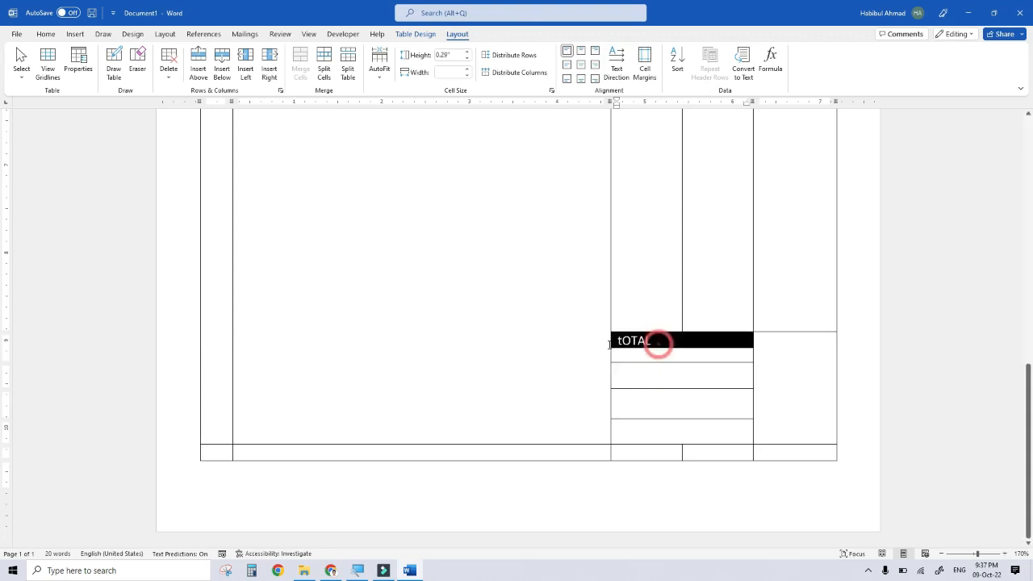
scroll(604, 344, "up", 6)
left_click(603, 343)
type("Total")
Convert the "tOTAL" label in the first merged totals cell to uppercase
scroll(265, 161, "down", 4)
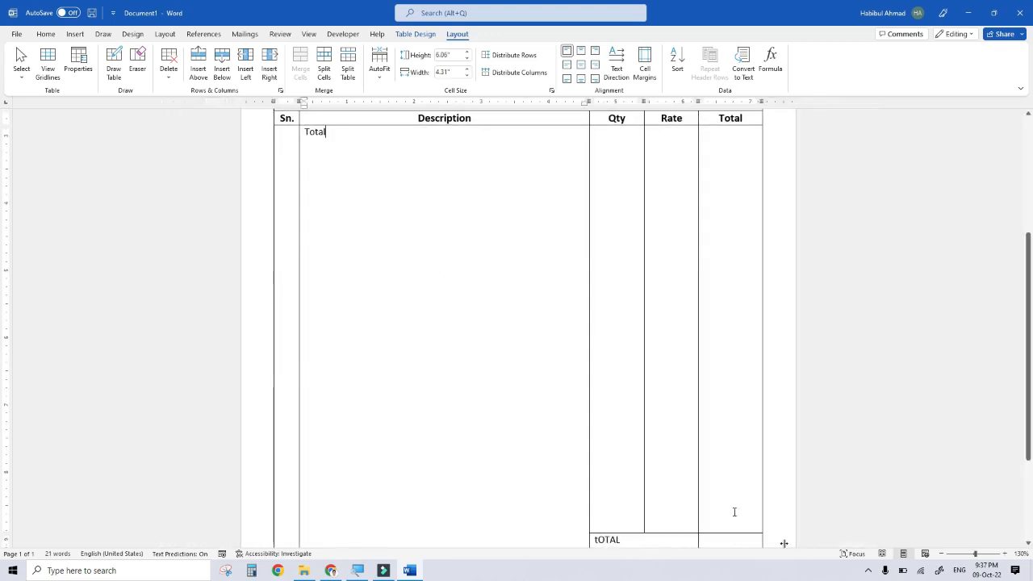
scroll(637, 484, "down", 3)
left_click(627, 412)
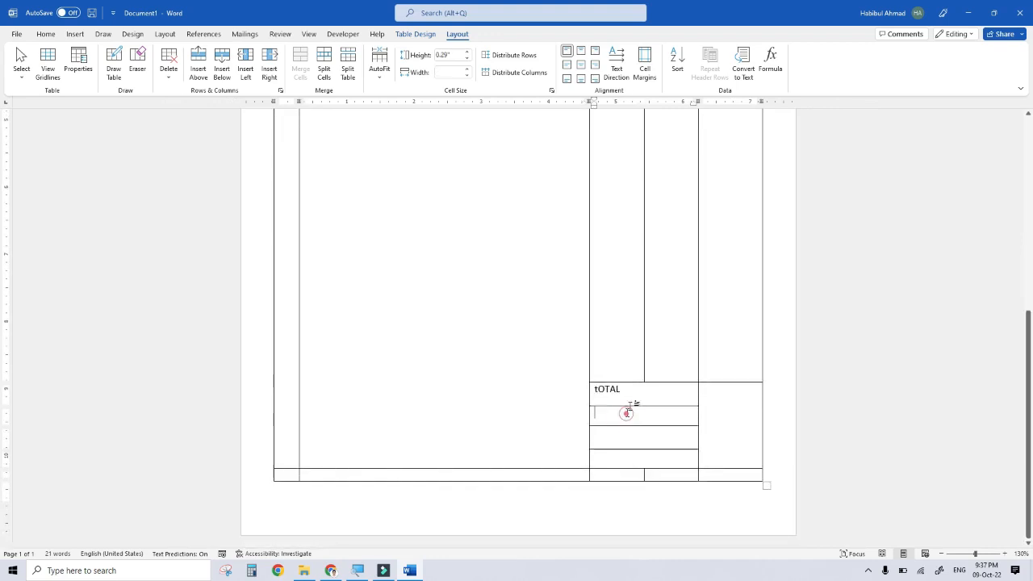
double_click(632, 390)
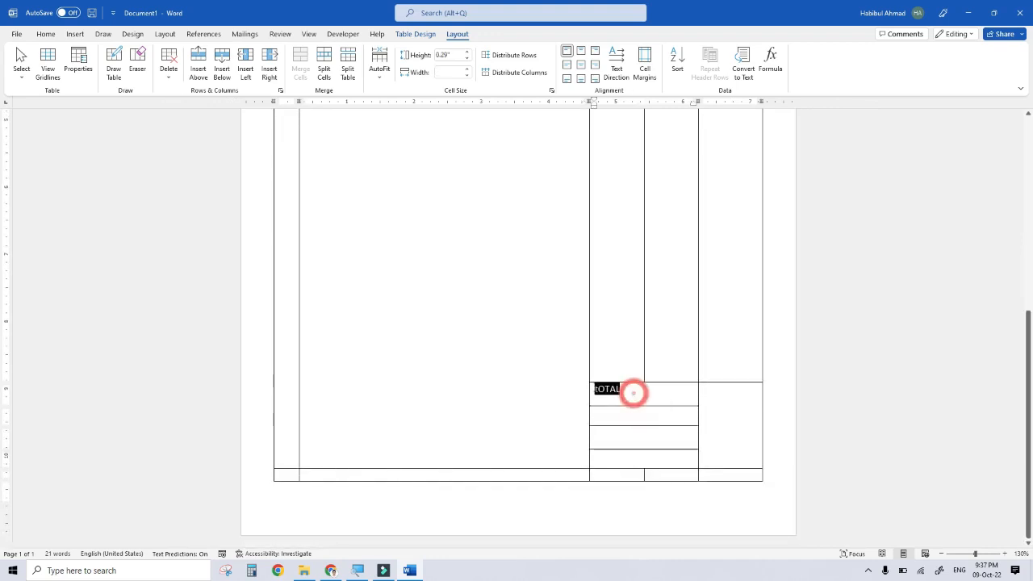
left_click(46, 34)
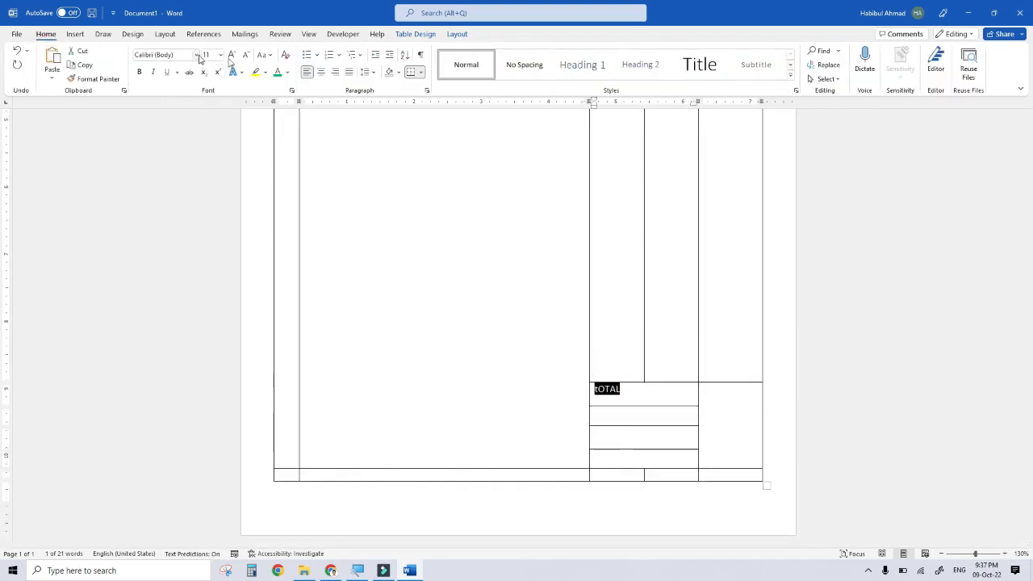
left_click(264, 55)
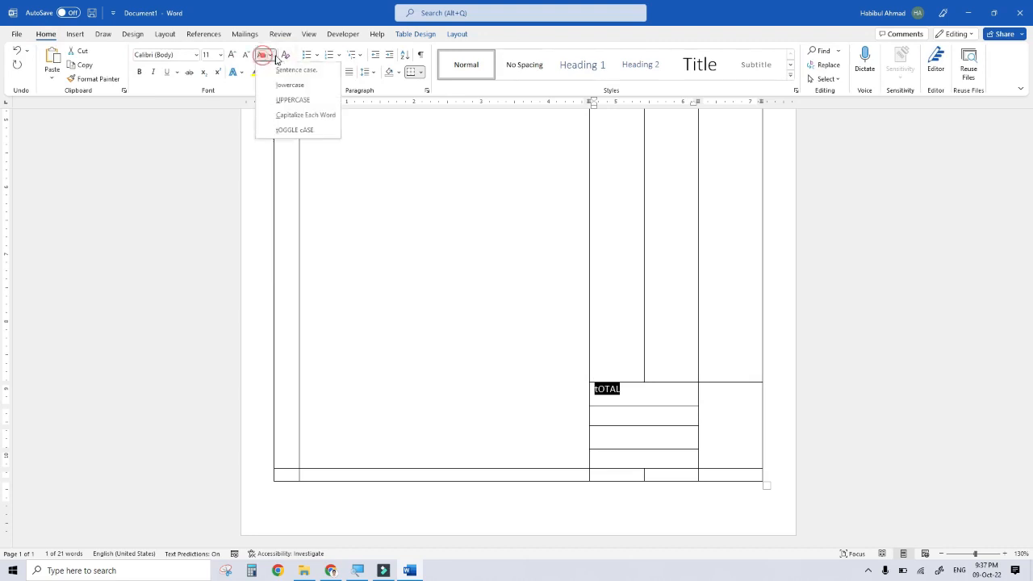
left_click(283, 99)
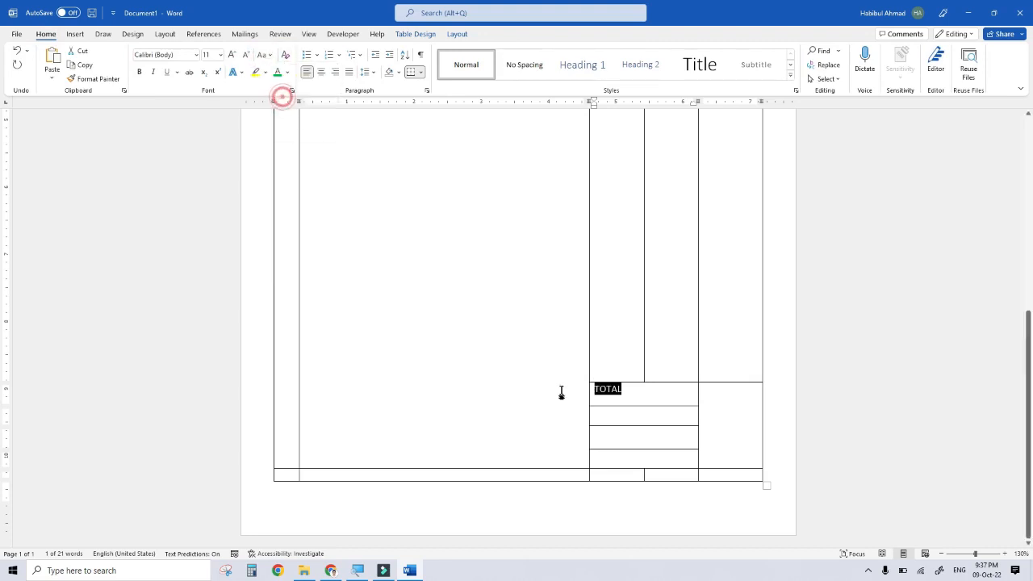
Enter the label "Discount" in the second merged cell of the totals section
left_click(629, 413)
type("Dis")
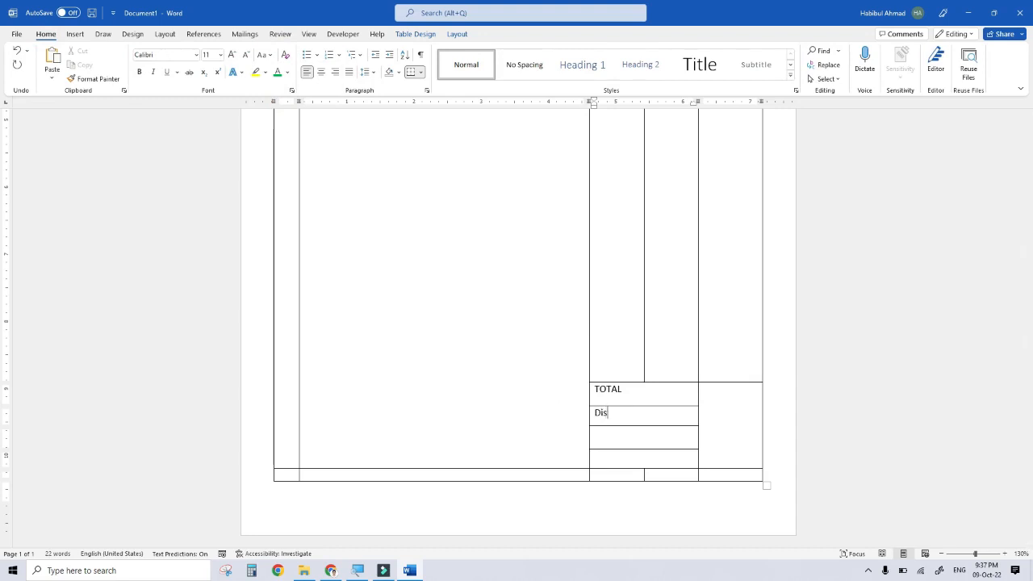
type("count")
Delete the stray word "Total" from the tall cell under the Description heading
key("ctrl+z")
scroll(622, 412, "down", 3)
scroll(565, 390, "up", 5)
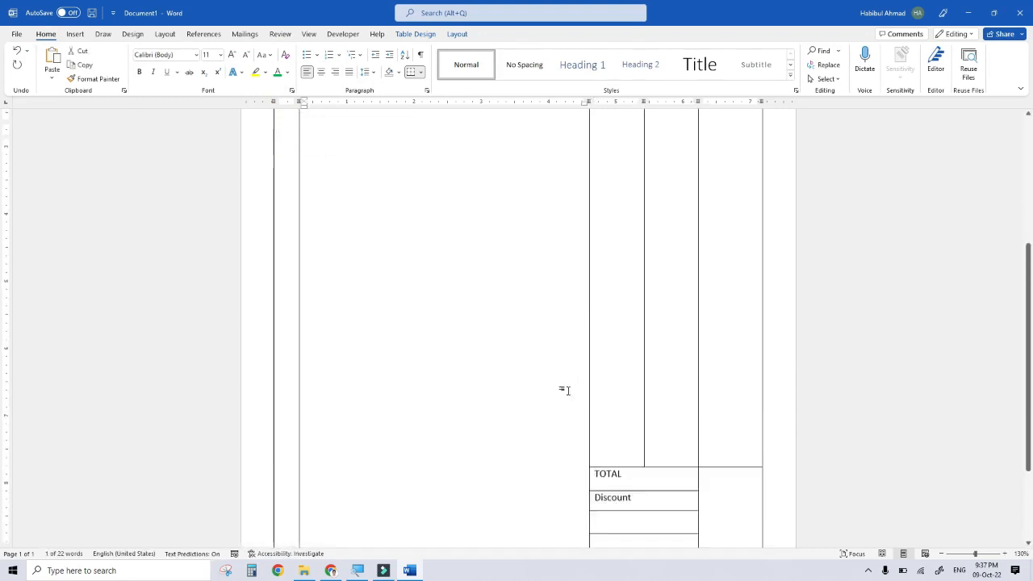
key("Delete")
scroll(533, 371, "down", 6)
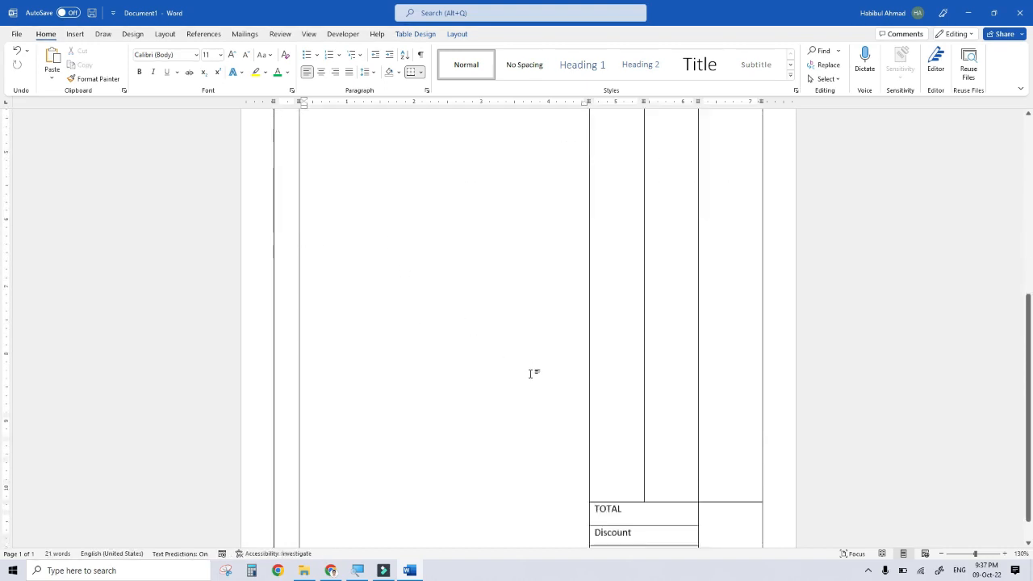
Replace the uppercase label in the first merged totals cell with "Total"
double_click(636, 389)
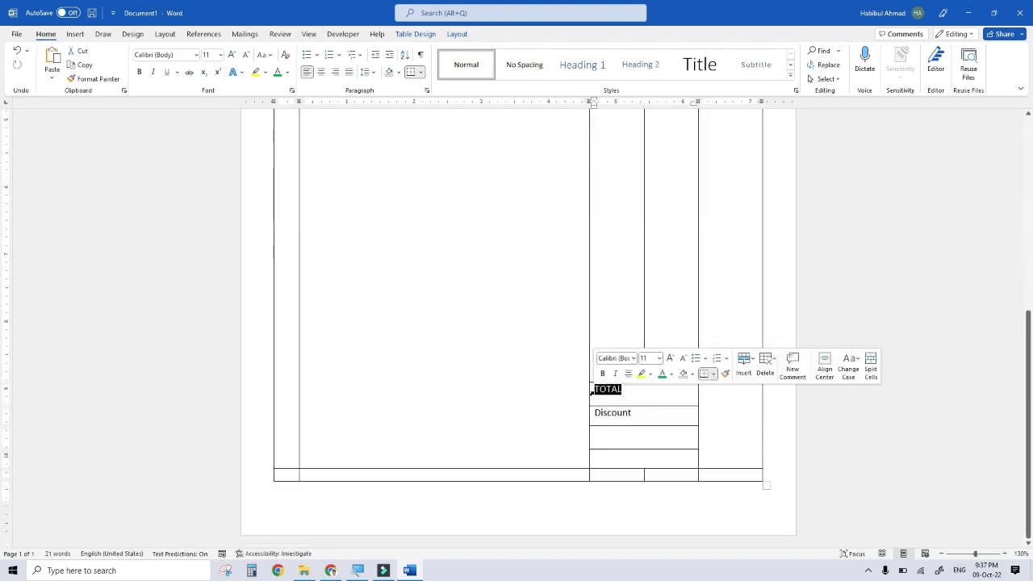
type("Tota")
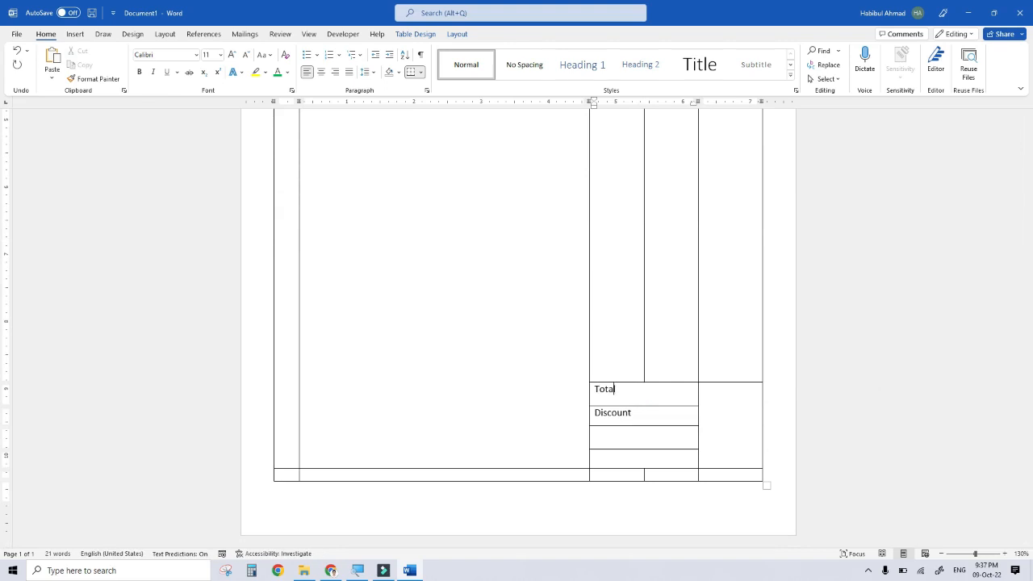
type("l")
Enter the labels "GST" and "Final Amount" in the third and fourth merged cells of the totals section
left_click(640, 438)
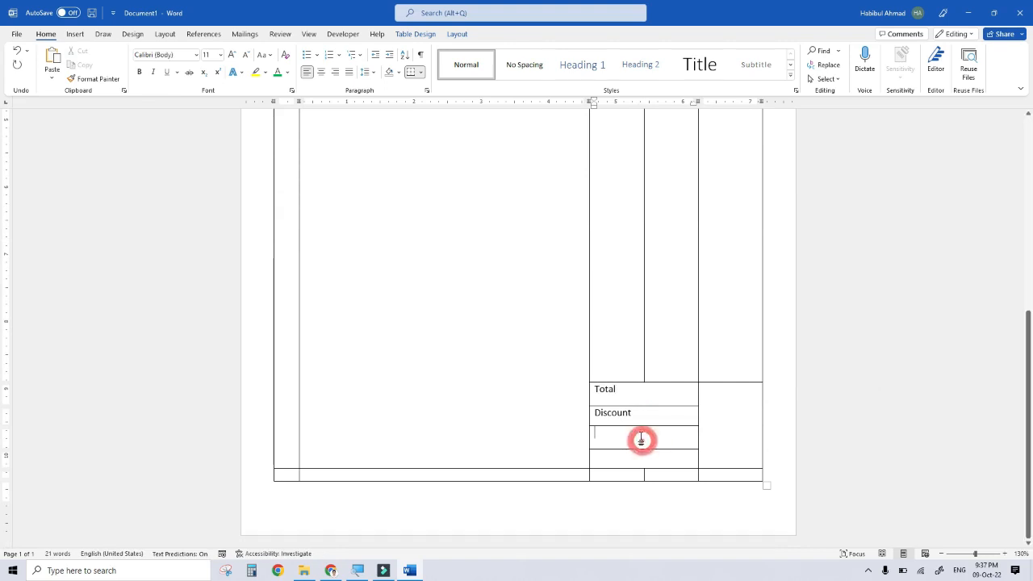
type("G")
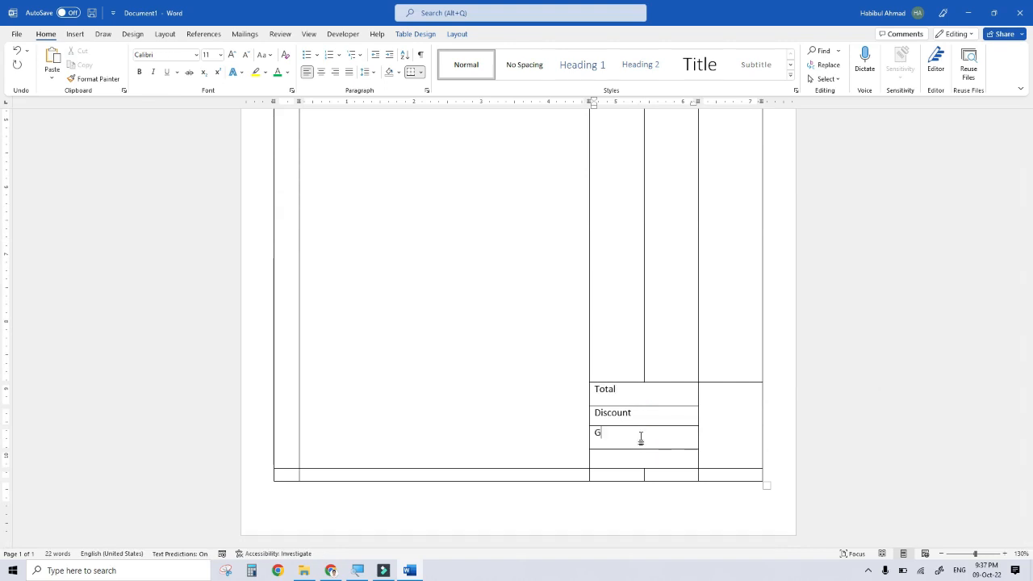
type("ST")
left_click(620, 458)
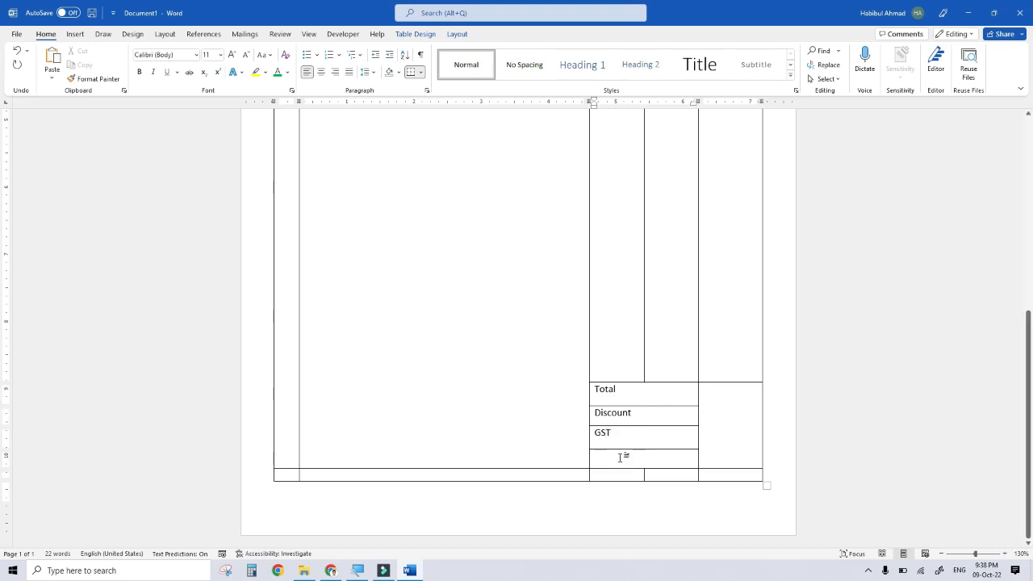
type("Final")
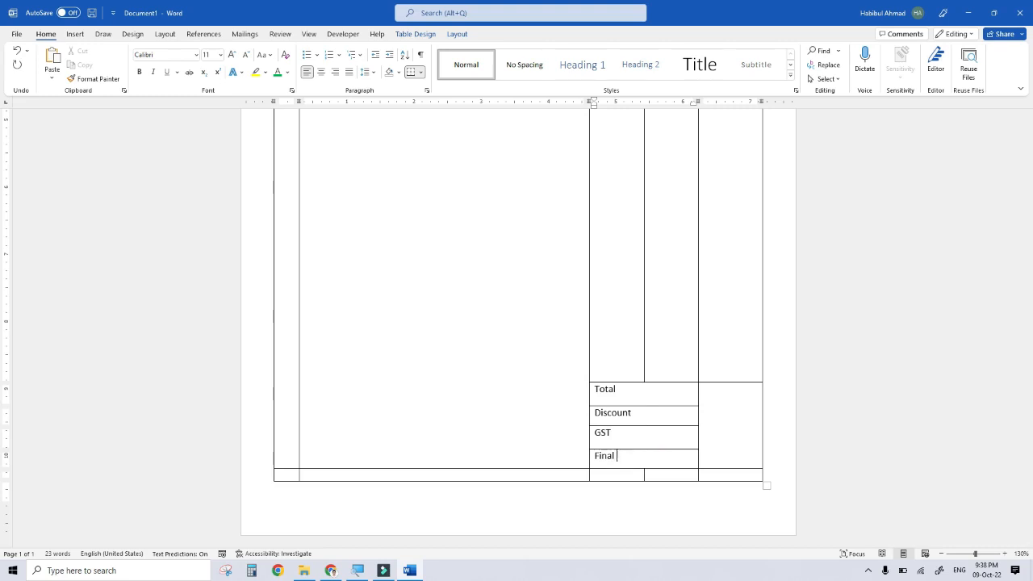
type(" Amount")
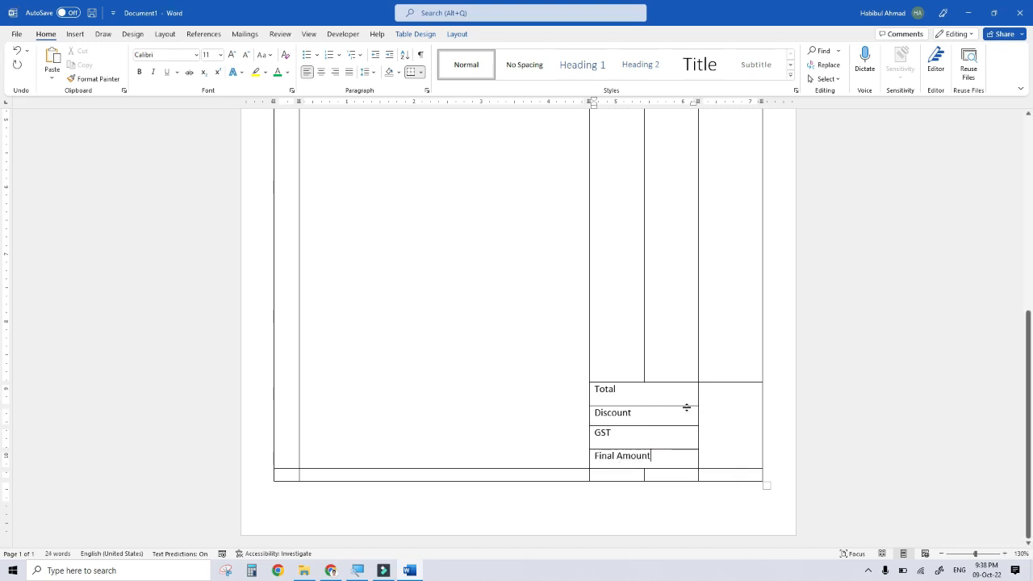
Format the four labels from Total to Final Amount as bold with font size 14
left_click_drag(659, 459, 599, 390)
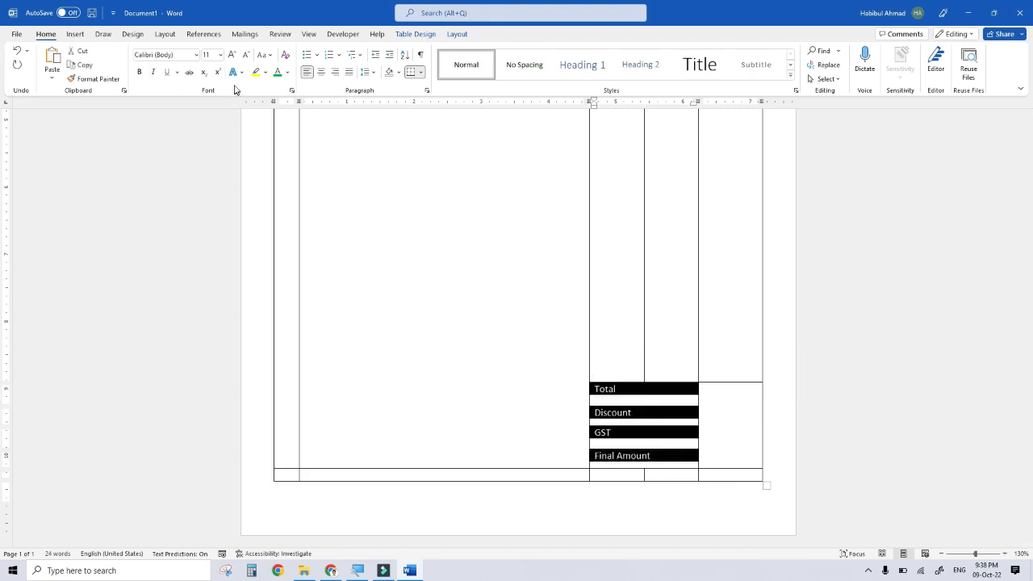
left_click(232, 54)
left_click(233, 54)
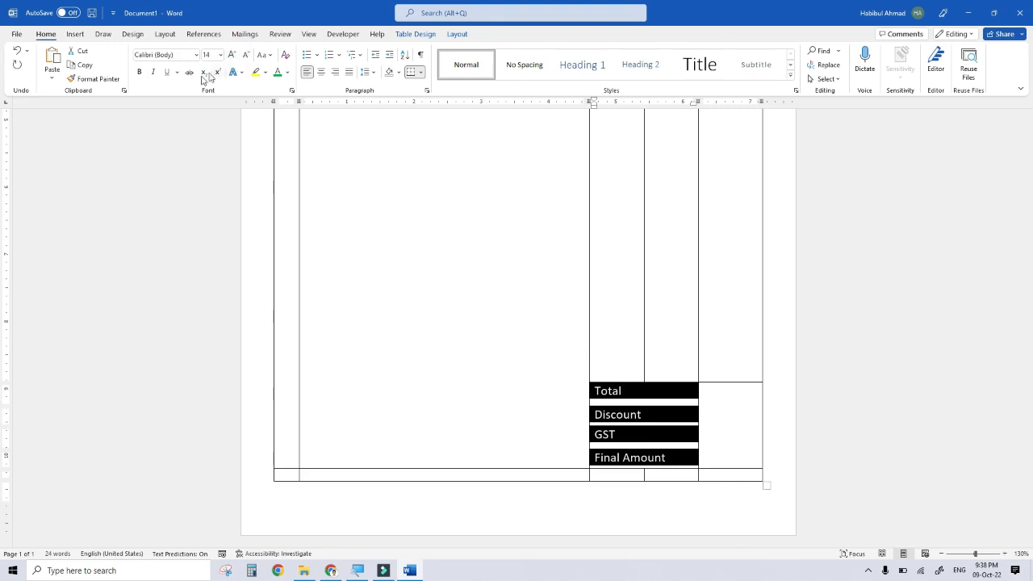
left_click(140, 72)
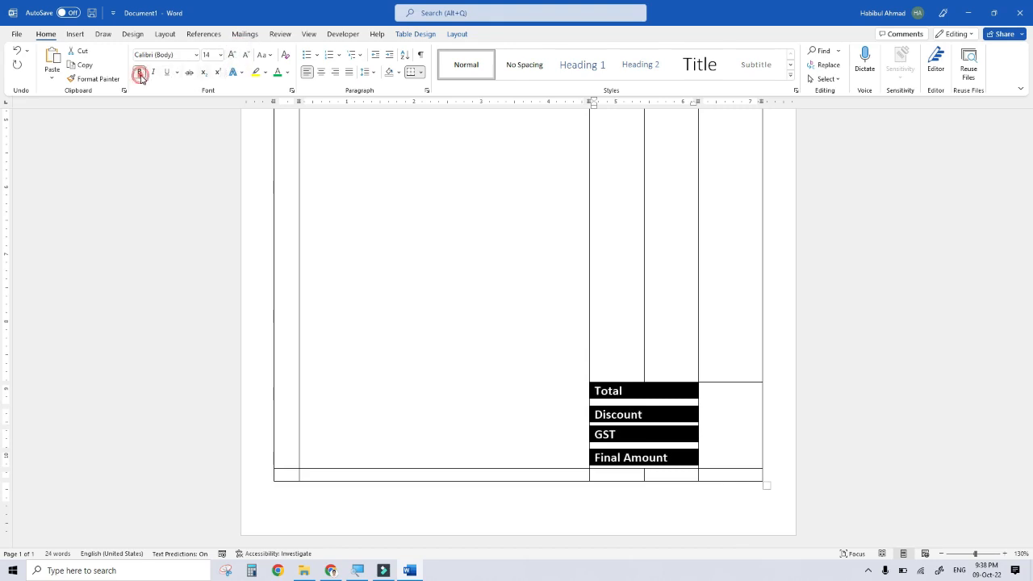
left_click(672, 414)
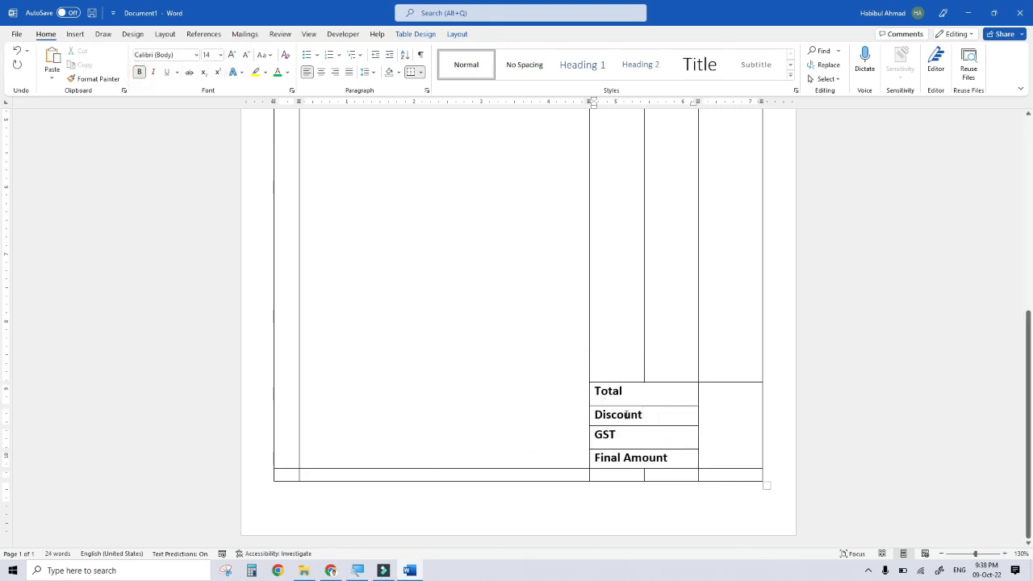
Merge all cells of the table's last row into one cell
left_click_drag(289, 476, 484, 475)
left_click_drag(552, 474, 770, 476)
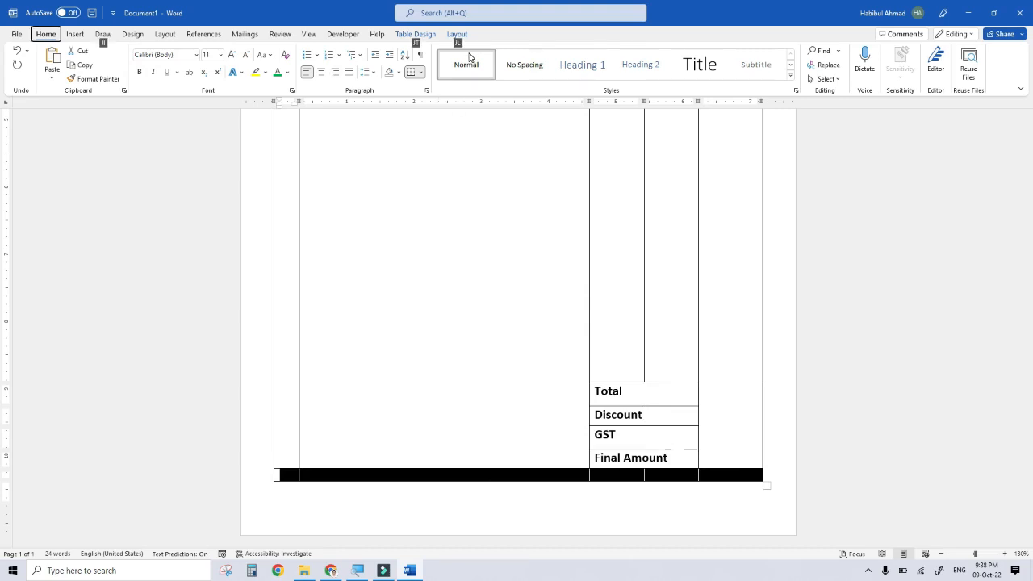
left_click(457, 34)
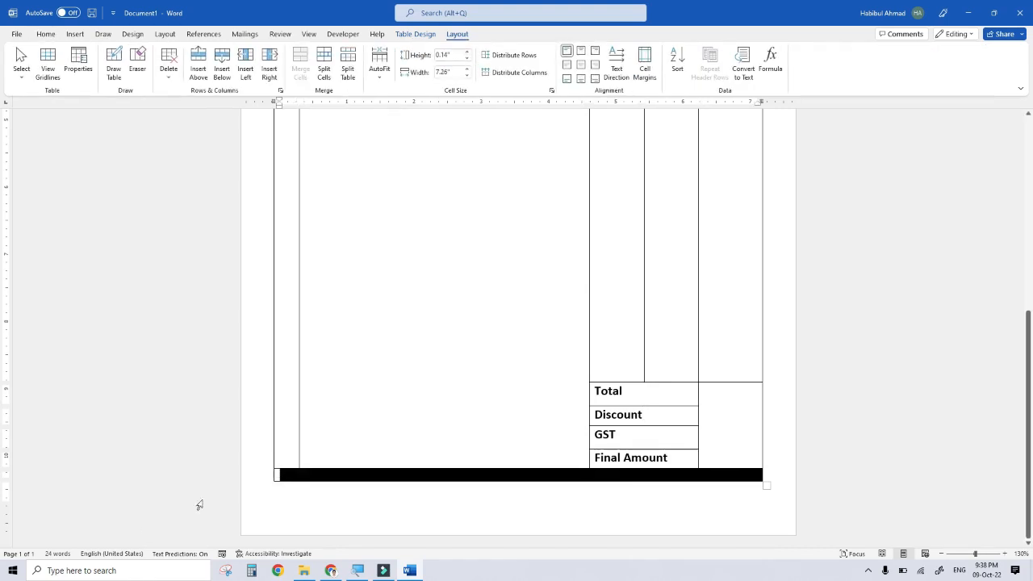
Enter "T & C................Refund Policy 7 Days.." in the merged last row of the table
left_click(278, 476)
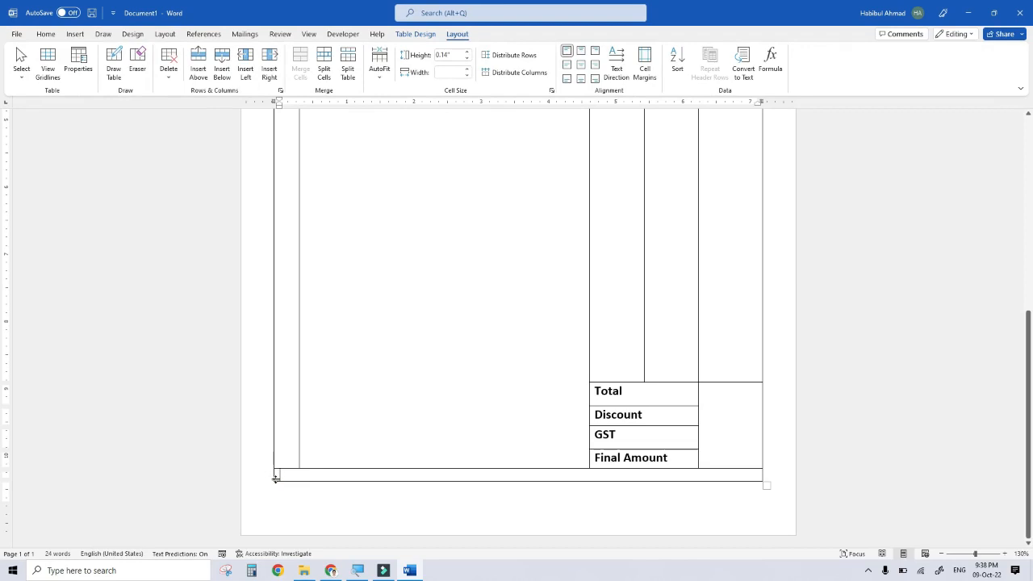
type("T")
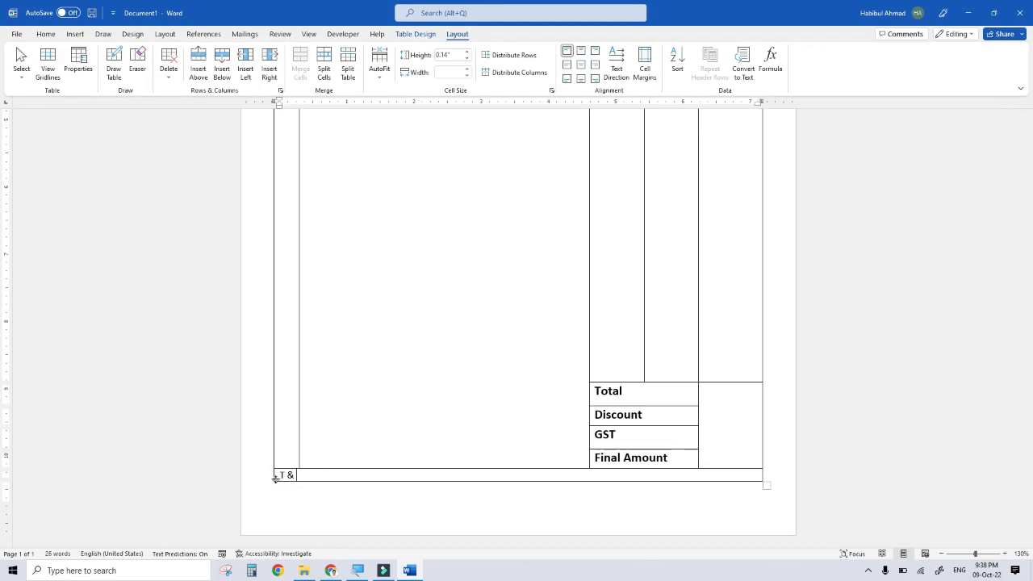
type(" & &")
key("BackSpace")
type("C")
type("................")
type("Refund Poli")
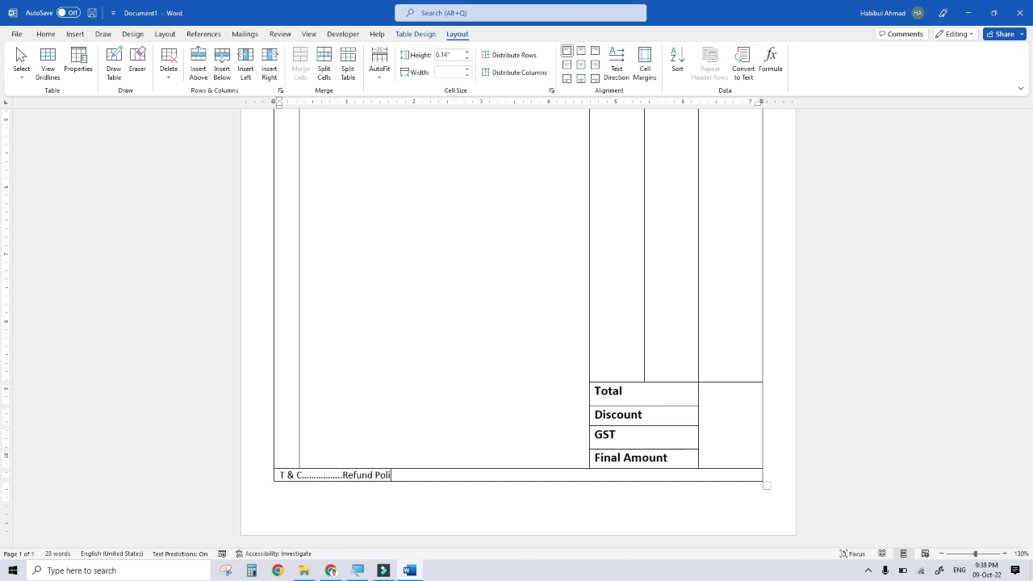
type("cy  7 Days7")
left_click(444, 479)
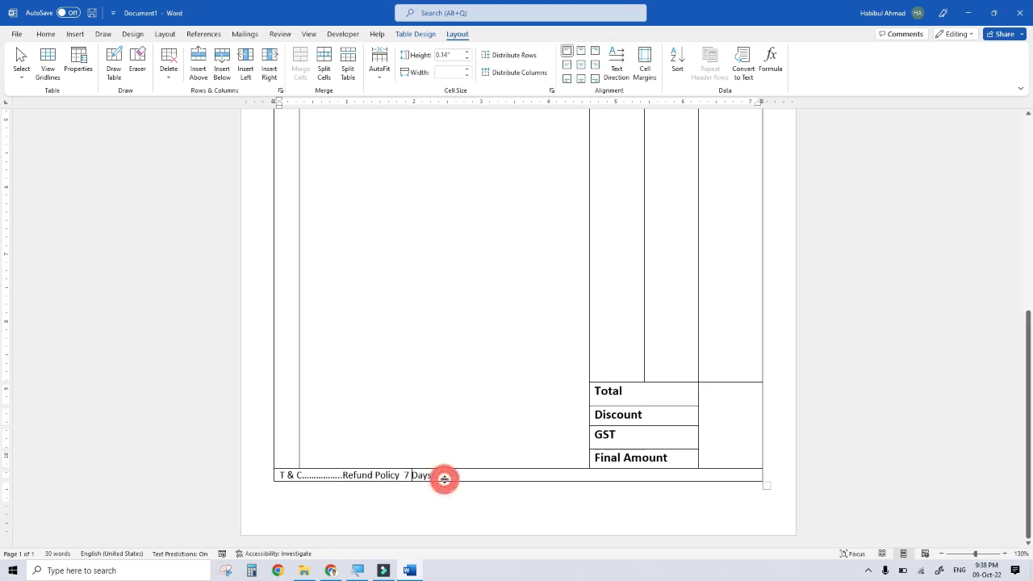
type("..")
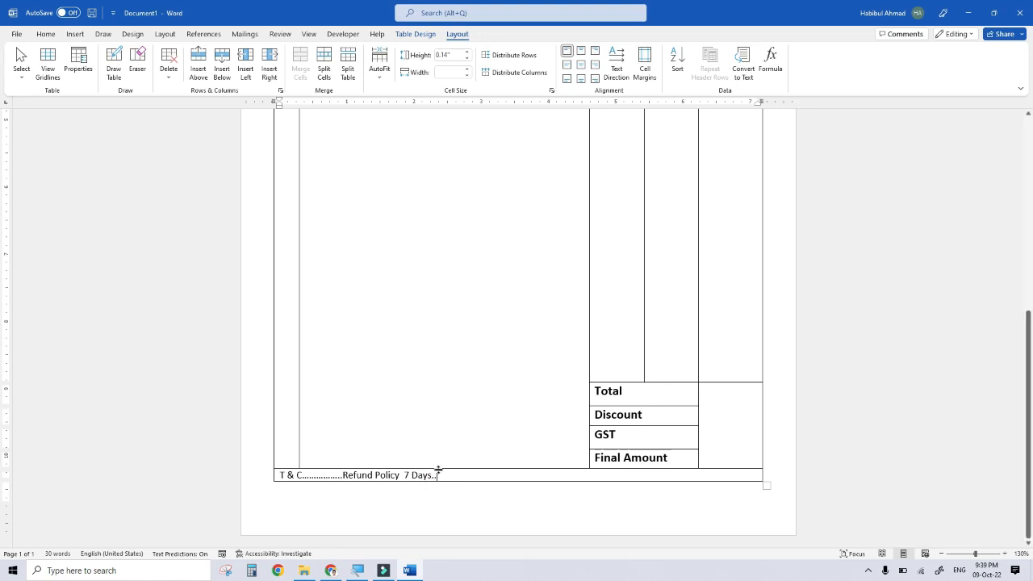
Set the page background colour to the lightest tint of the gold theme colour
scroll(438, 469, "down", 6)
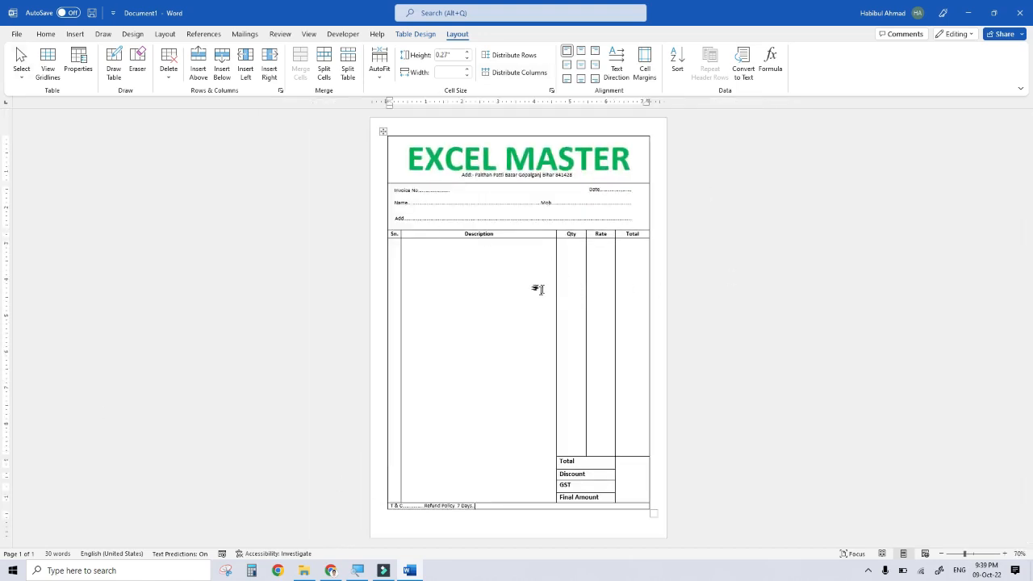
scroll(538, 290, "up", 3)
scroll(603, 276, "up", 3)
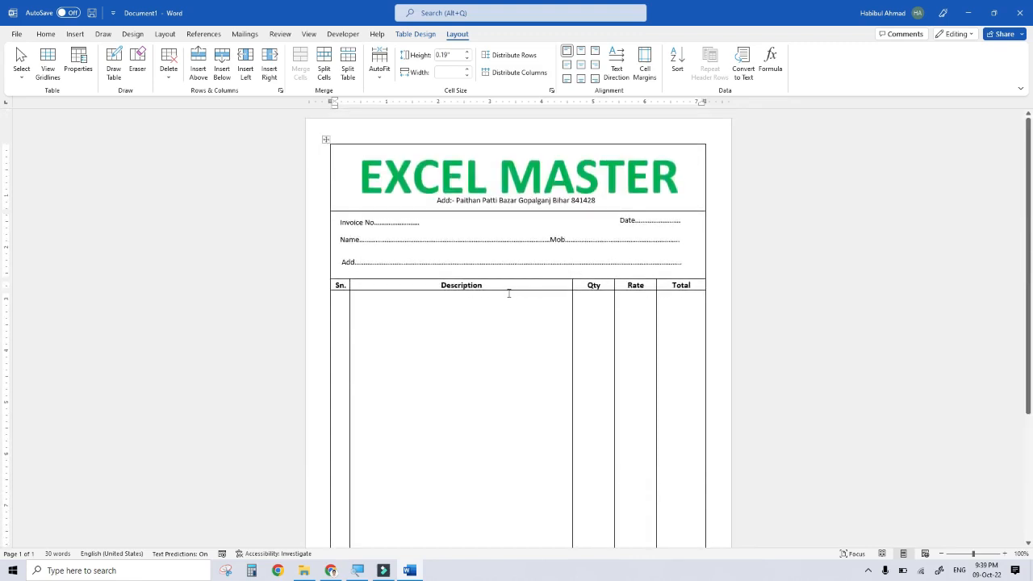
scroll(540, 330, "down", 3)
scroll(540, 330, "up", 3)
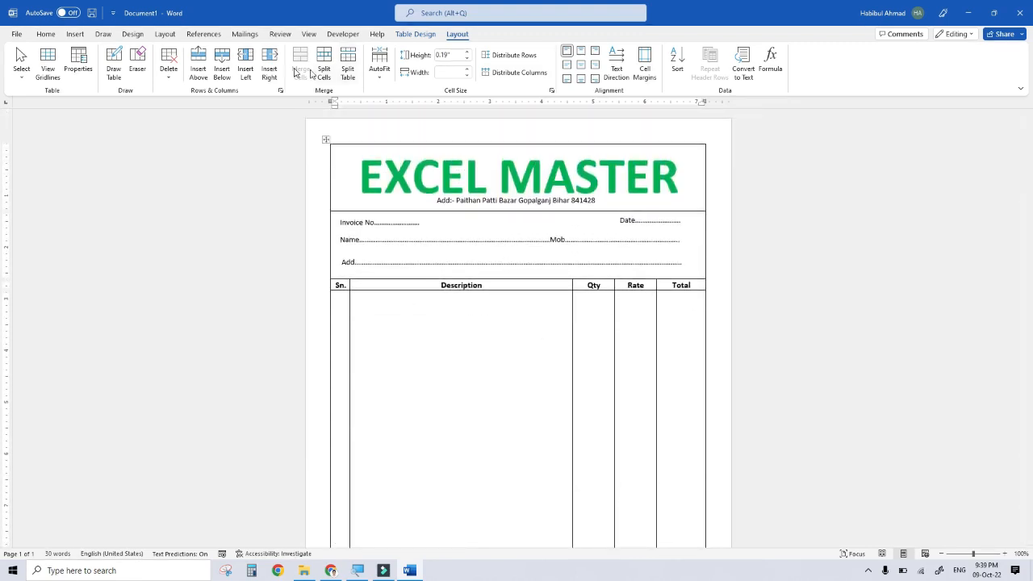
left_click(138, 37)
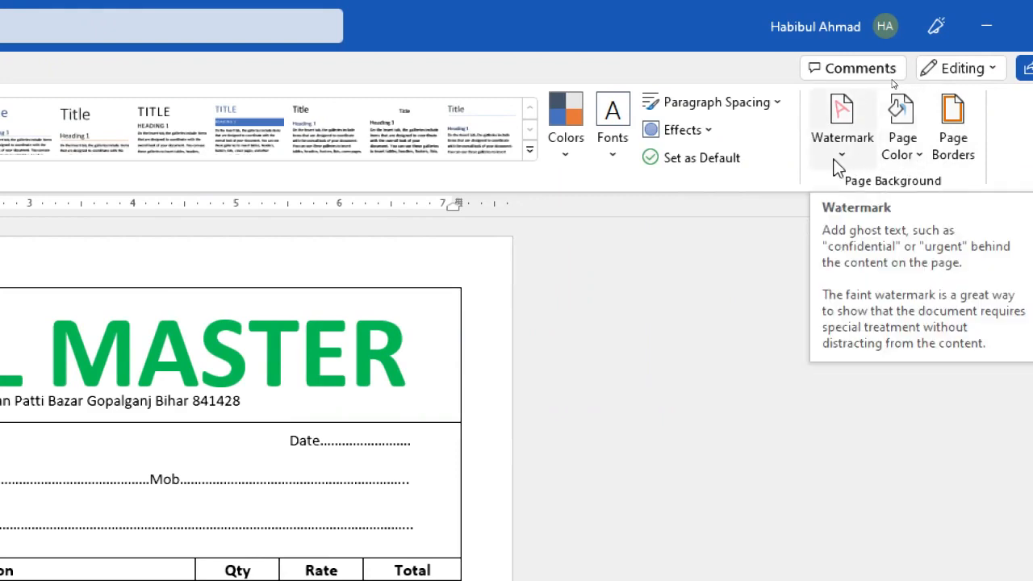
left_click(923, 158)
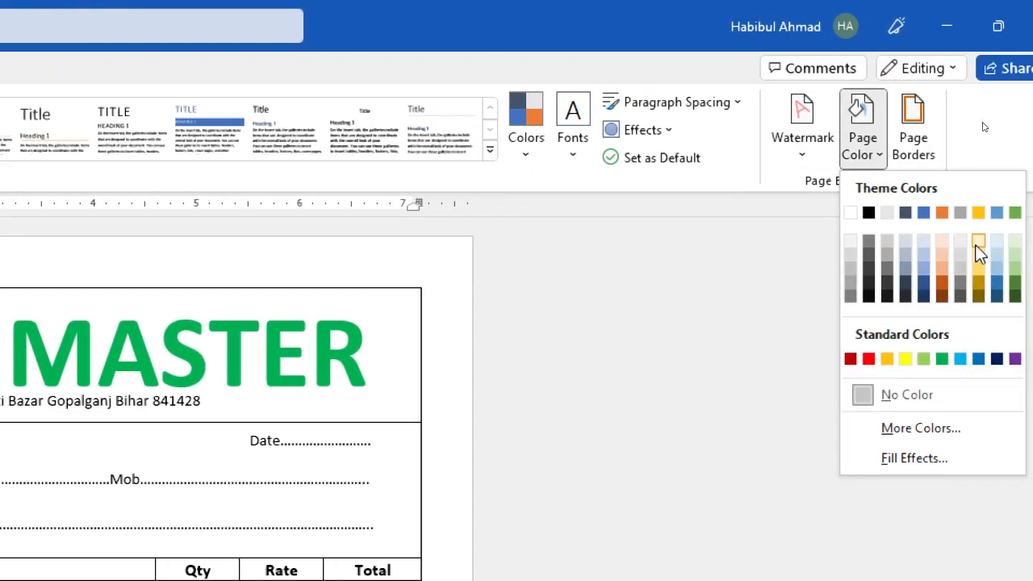
left_click(978, 253)
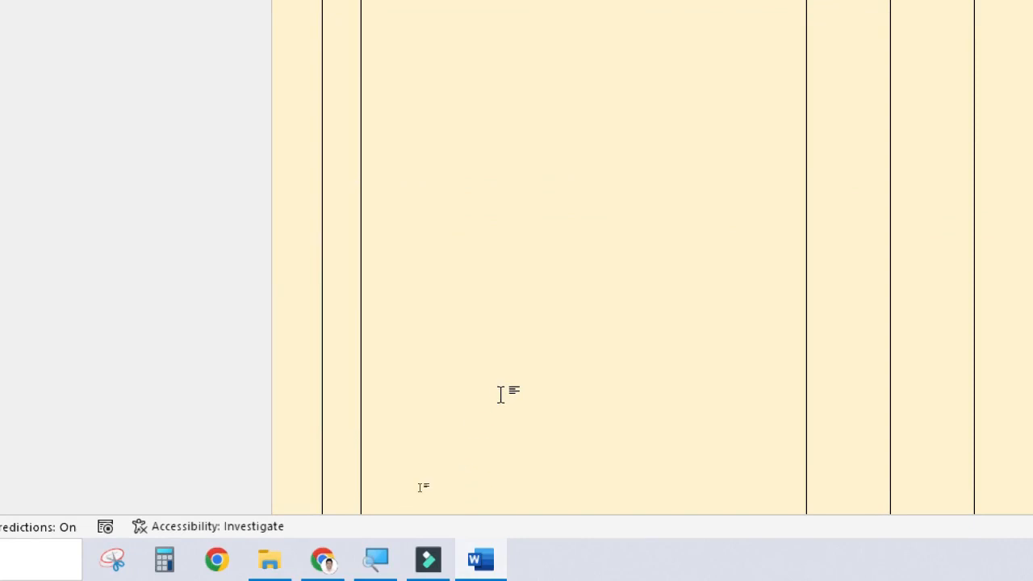
scroll(500, 393, "down", 10)
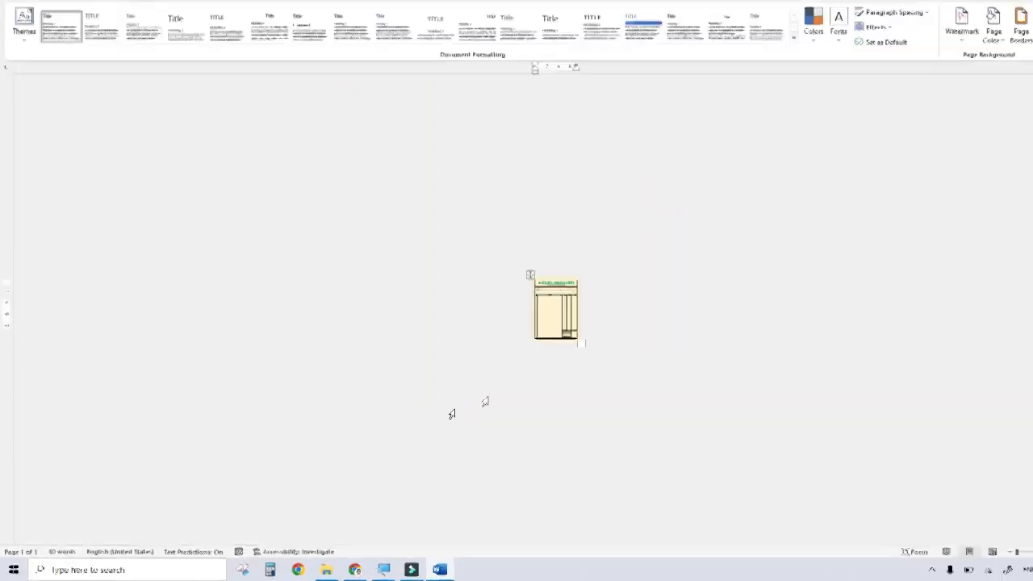
scroll(452, 414, "up", 6)
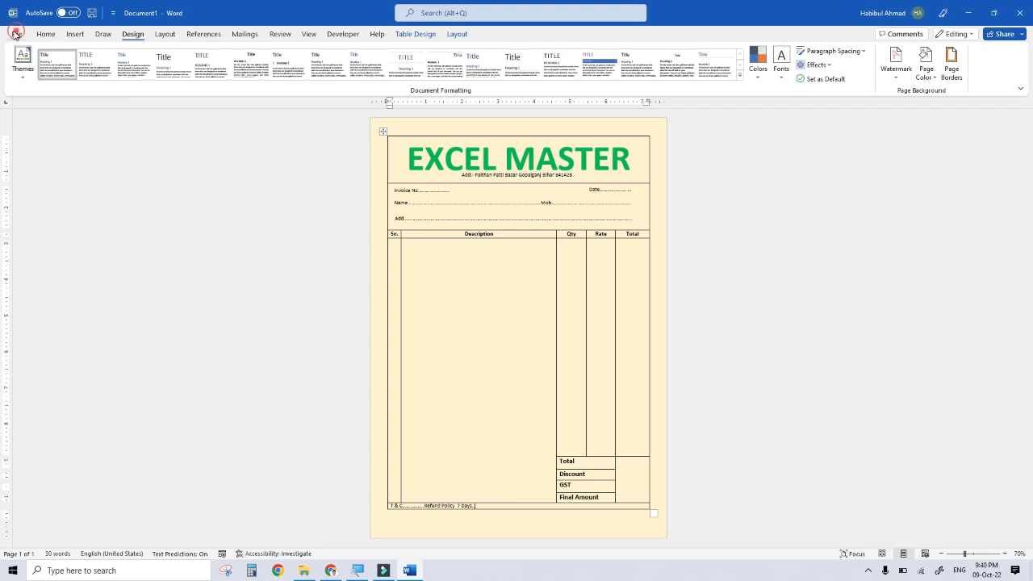
Start saving a copy of the document to the Desktop folder with the file name "Bill Format"
left_click(15, 35)
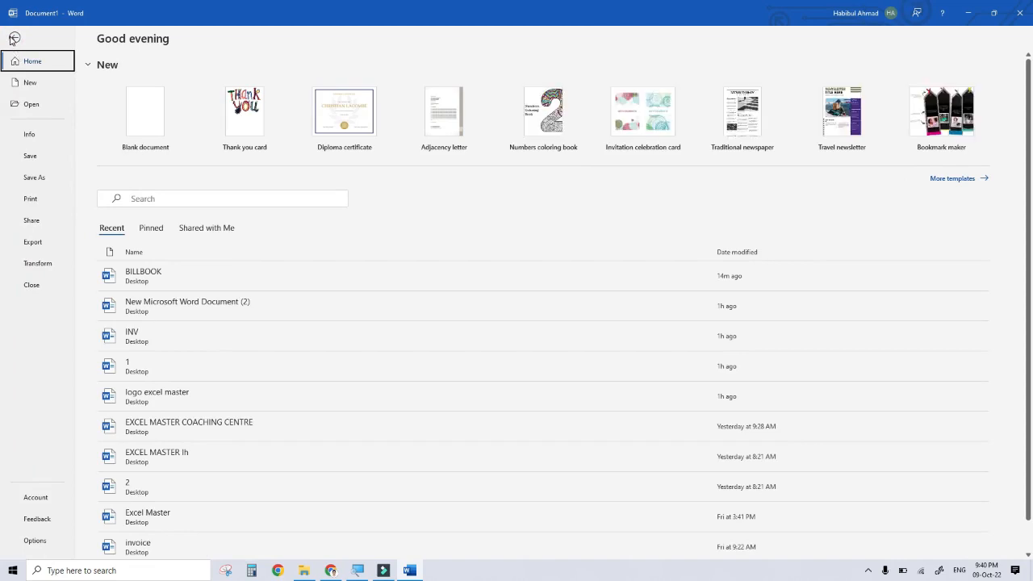
left_click(12, 39)
left_click(15, 36)
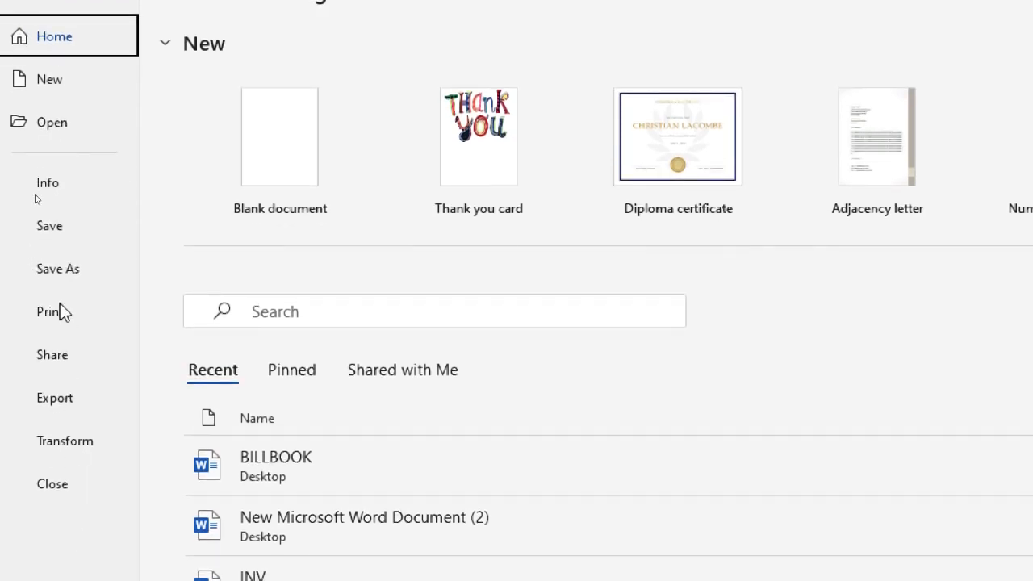
left_click(64, 272)
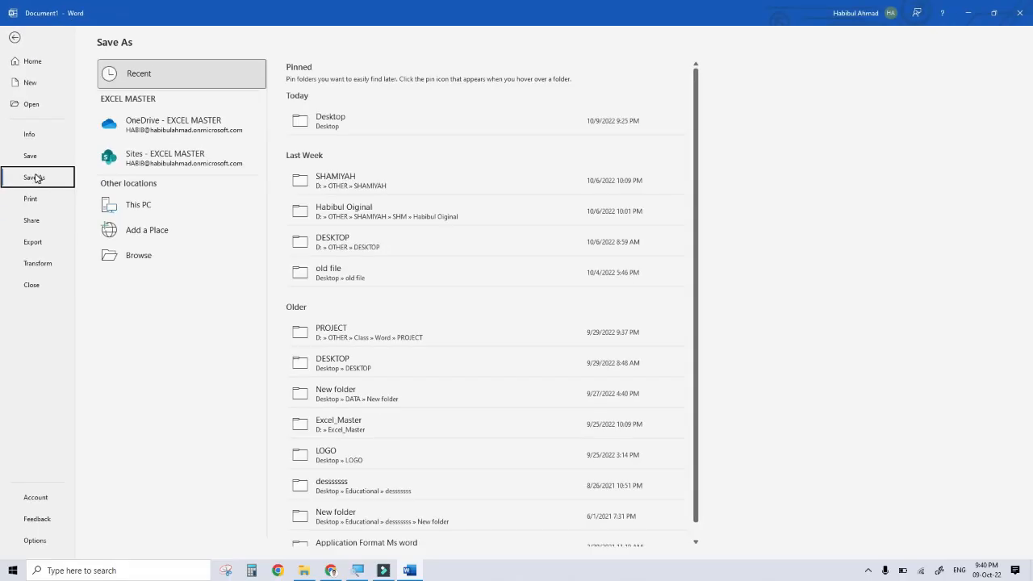
left_click(157, 256)
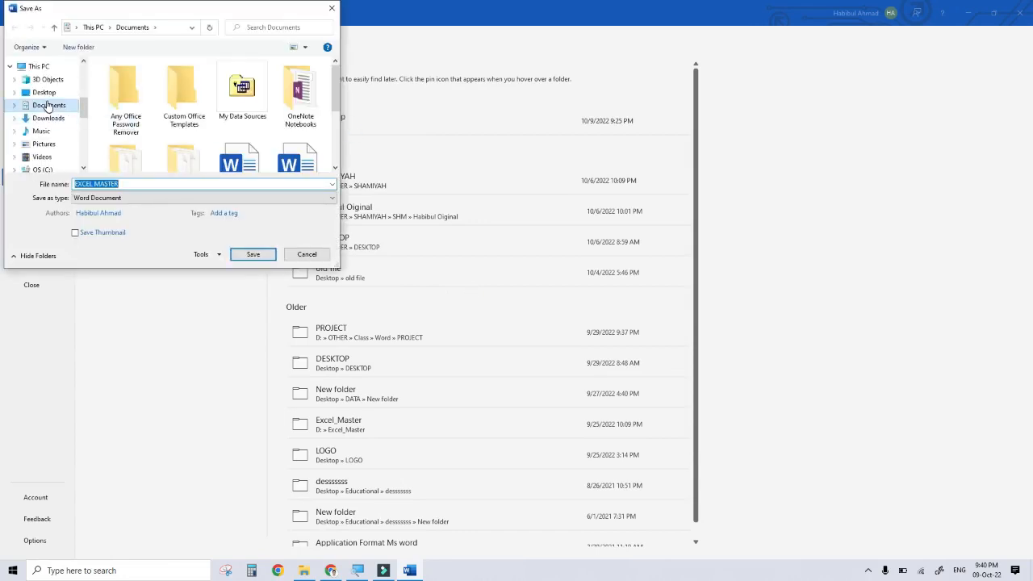
left_click(44, 92)
left_click(133, 183)
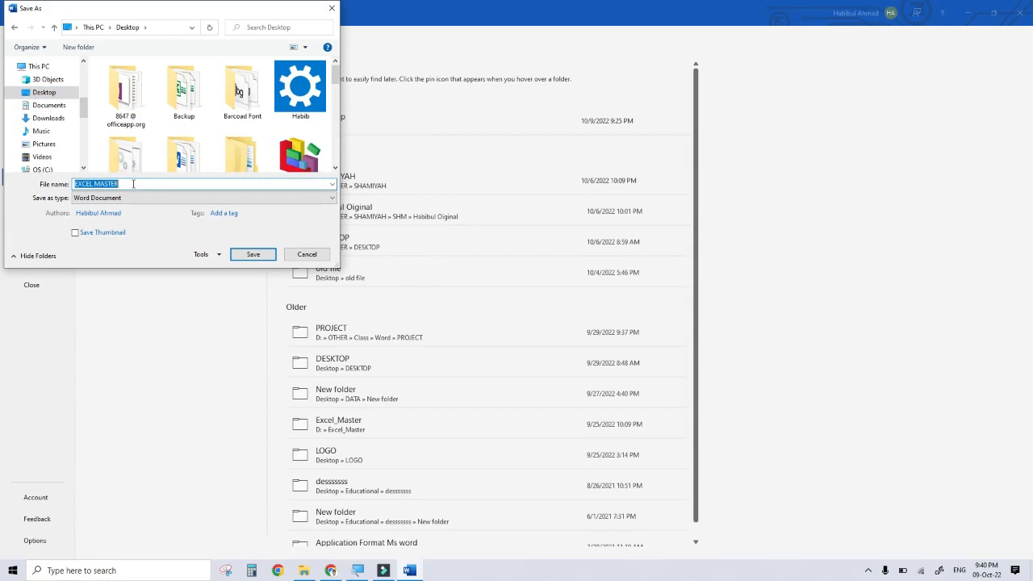
type("Bill")
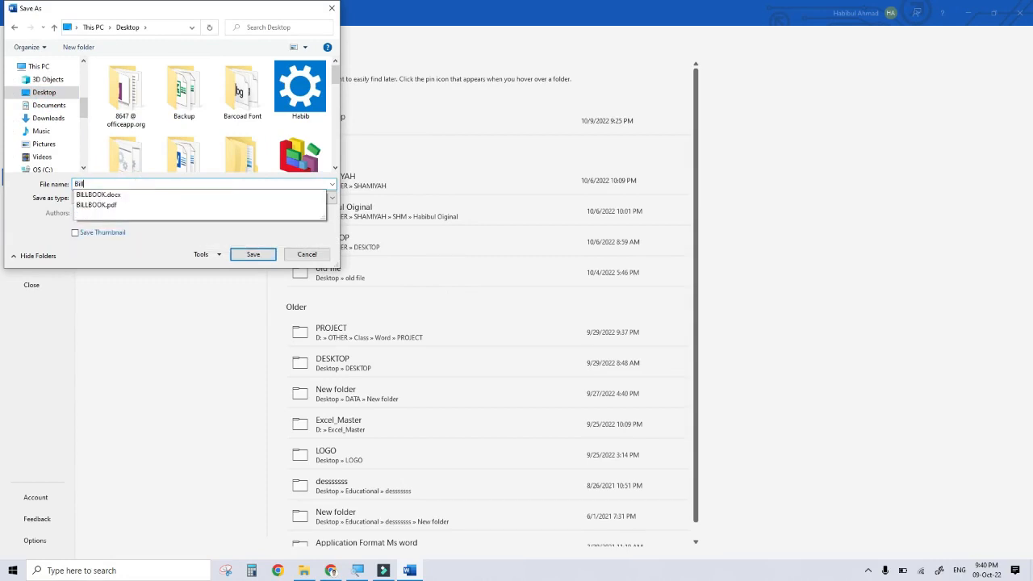
type("ing")
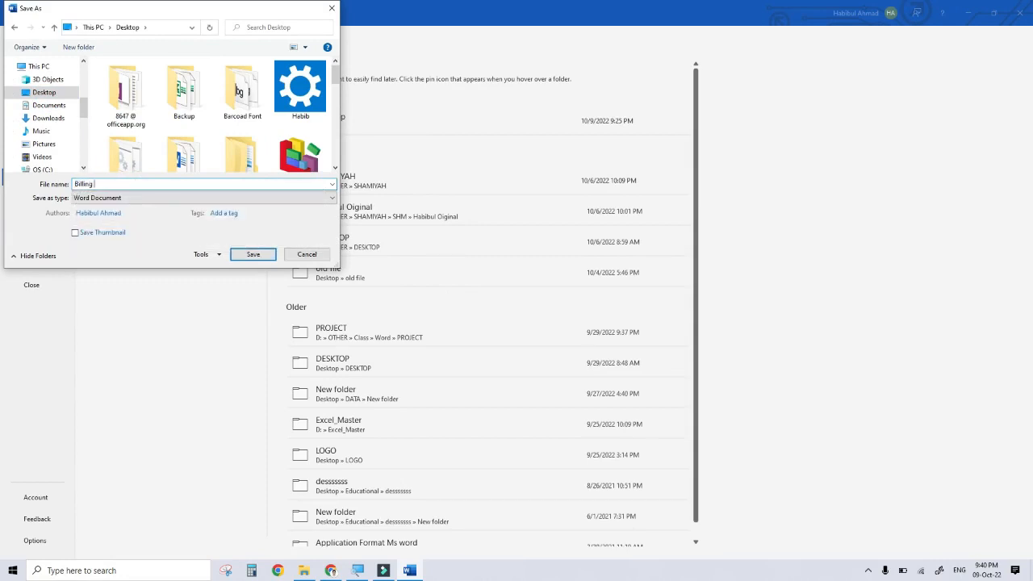
key("BackSpace")
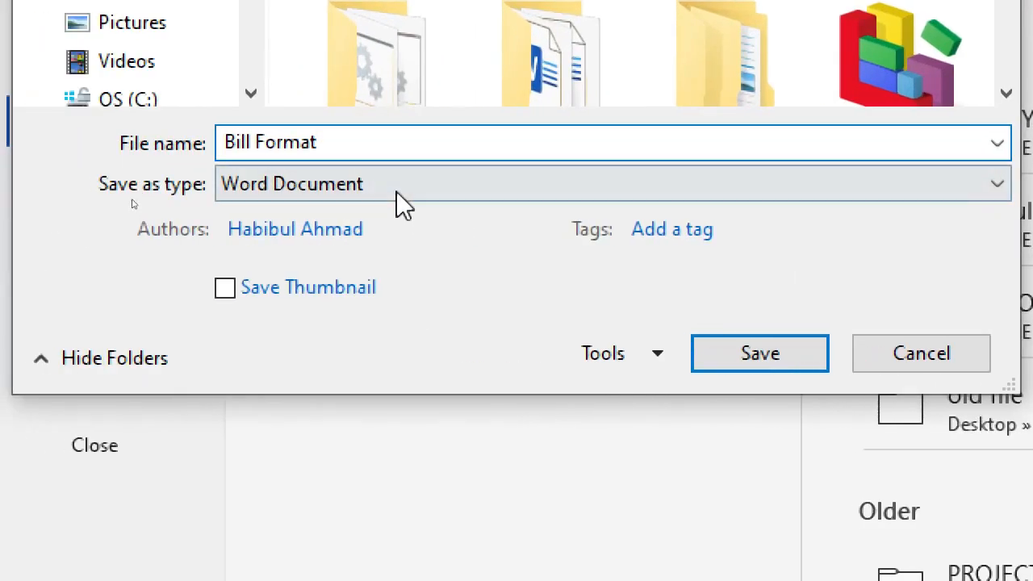
Save the Bill Format copy as a PDF and close the PDF that opens
left_click(396, 191)
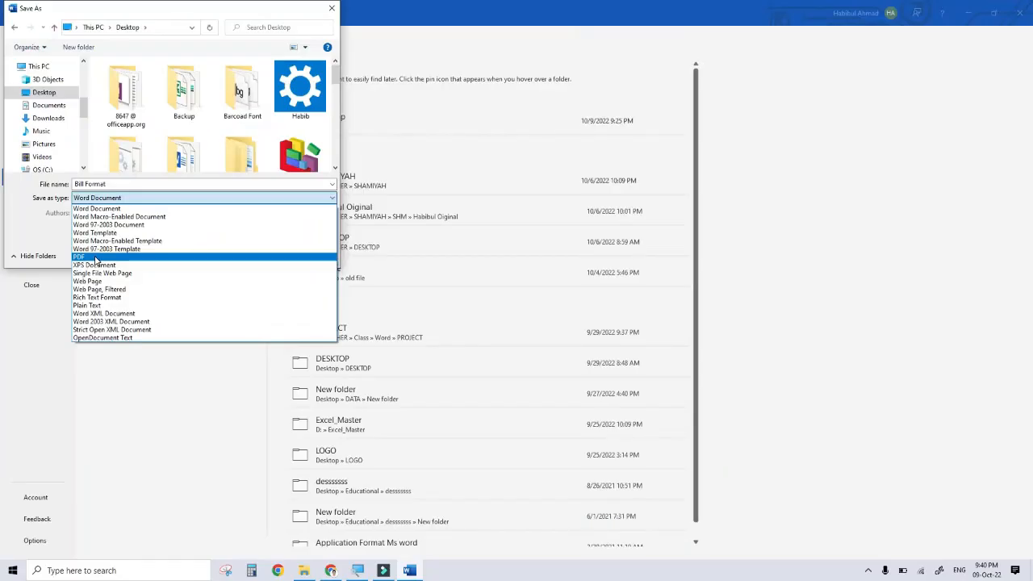
left_click(95, 259)
left_click(264, 284)
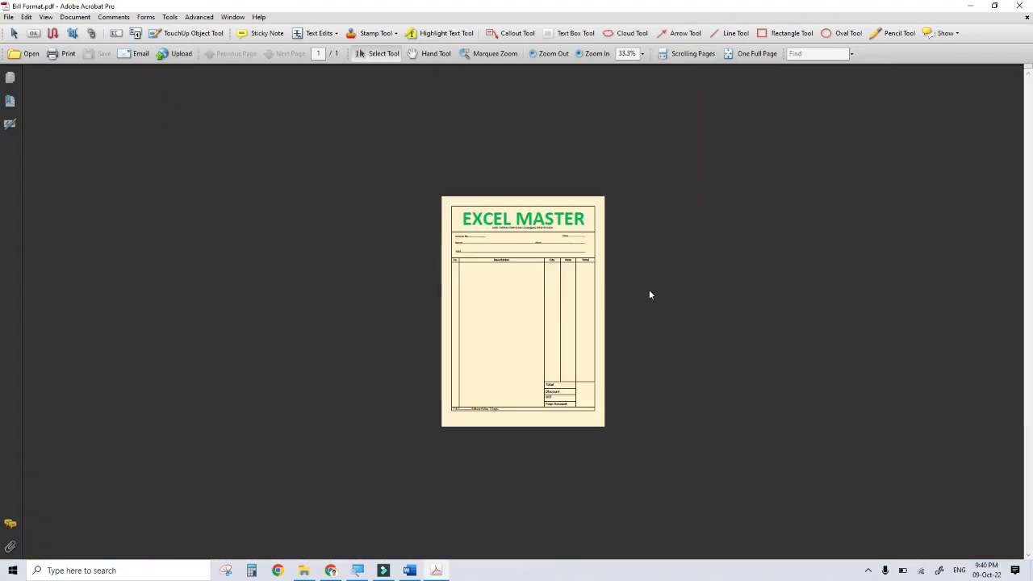
left_click(1021, 8)
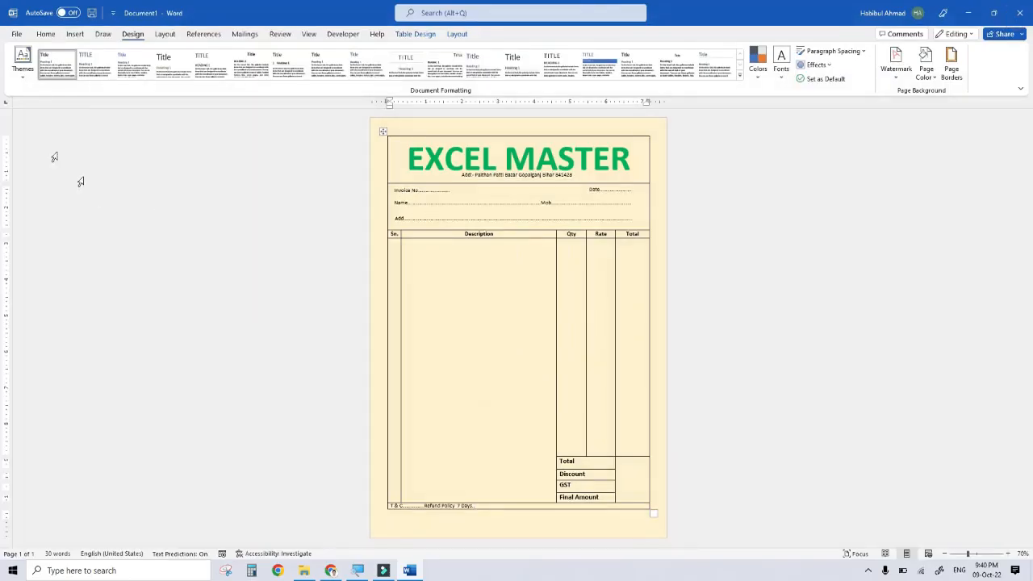
Export the invoice as a PDF named "123" to the Desktop and look over the published page
left_click(16, 34)
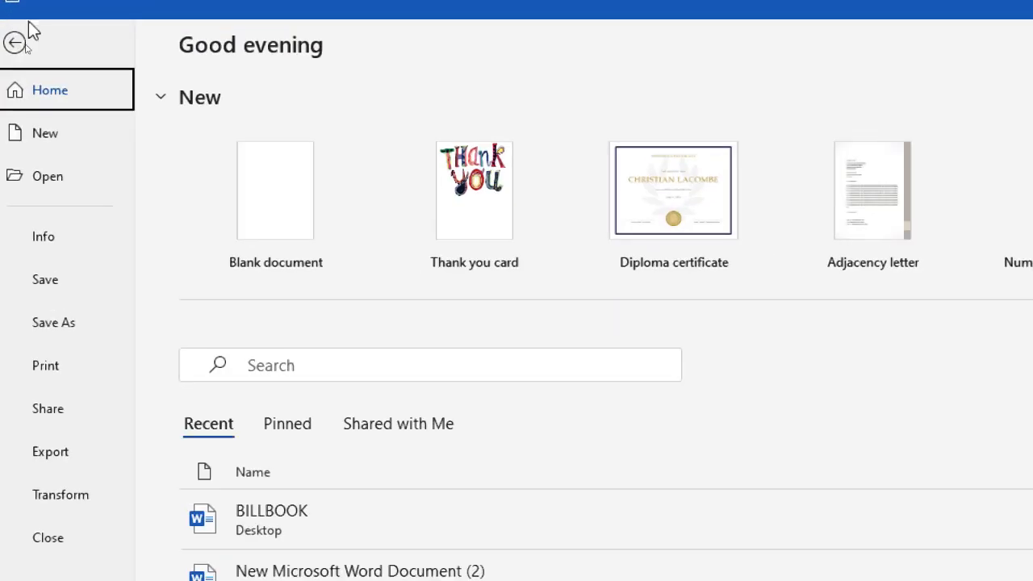
left_click(60, 456)
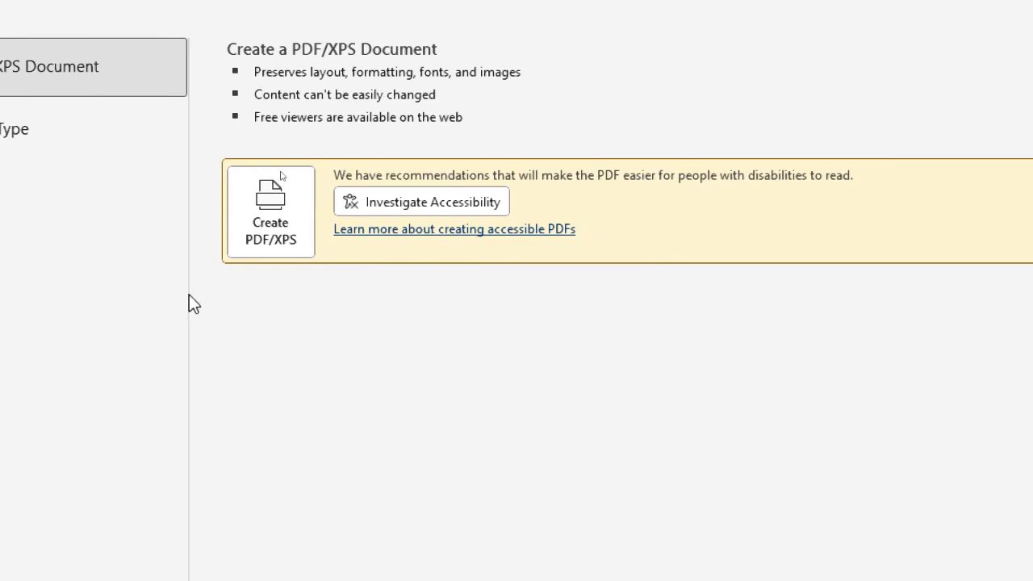
left_click(253, 214)
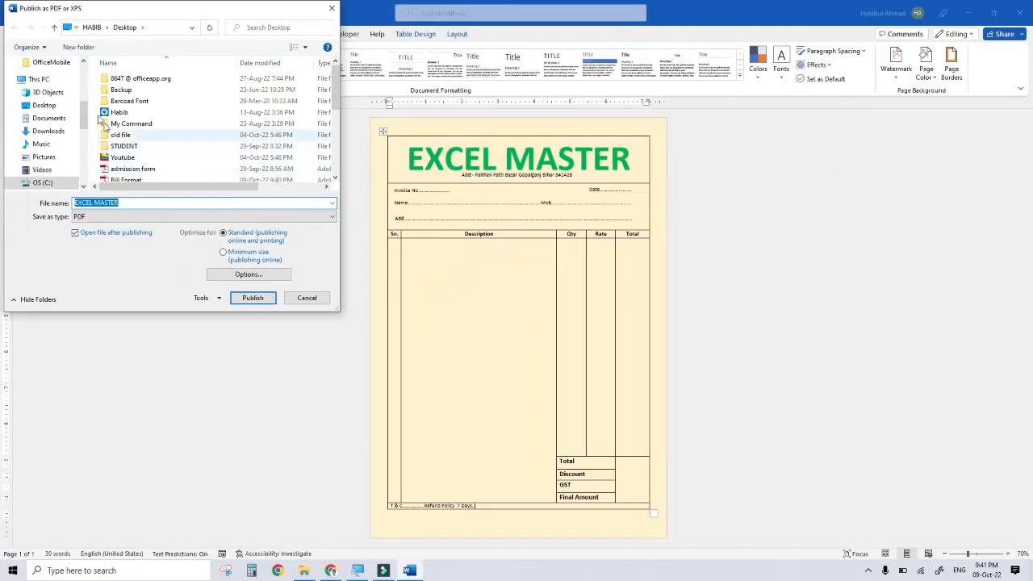
left_click(40, 105)
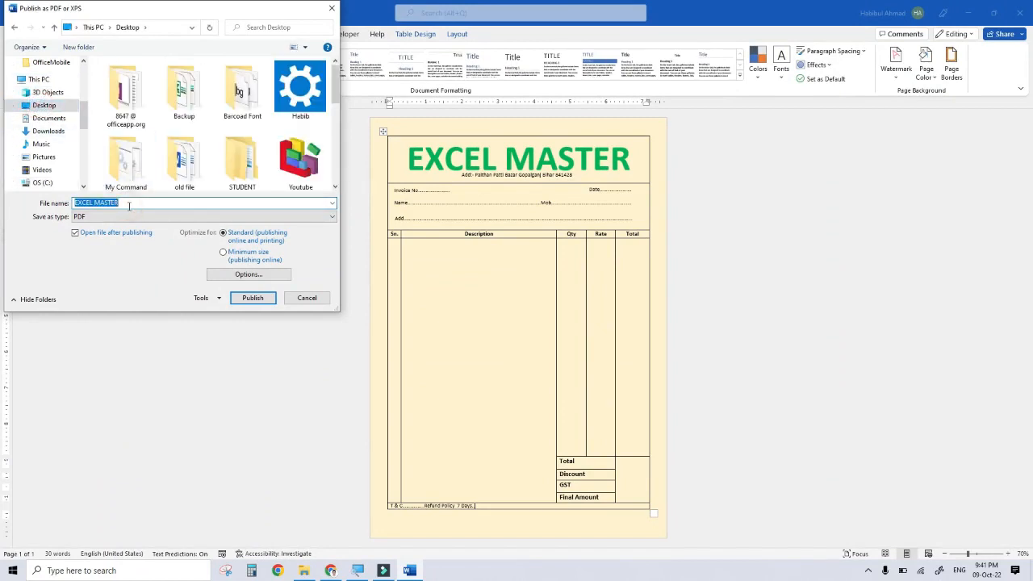
type("123")
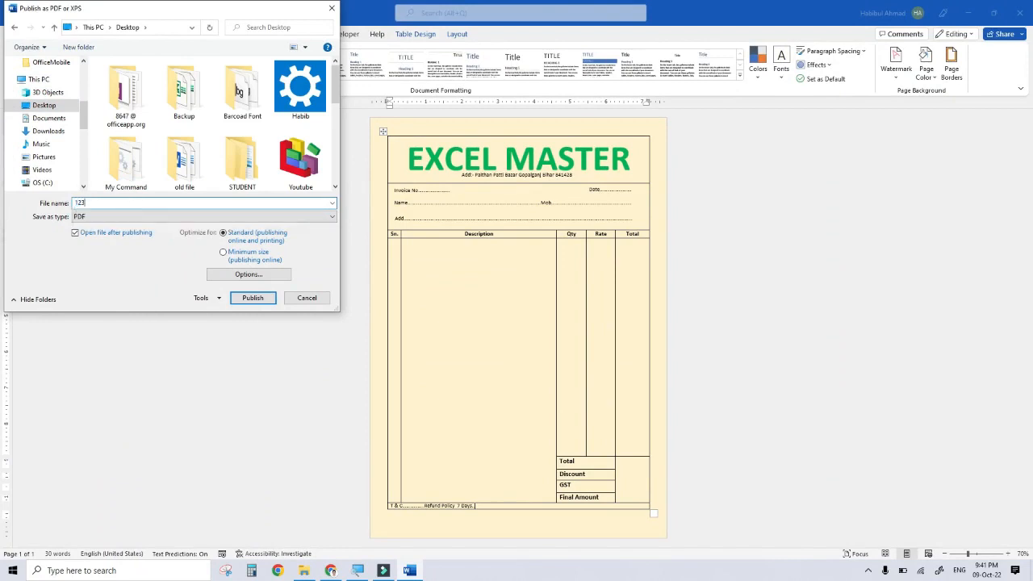
left_click(248, 298)
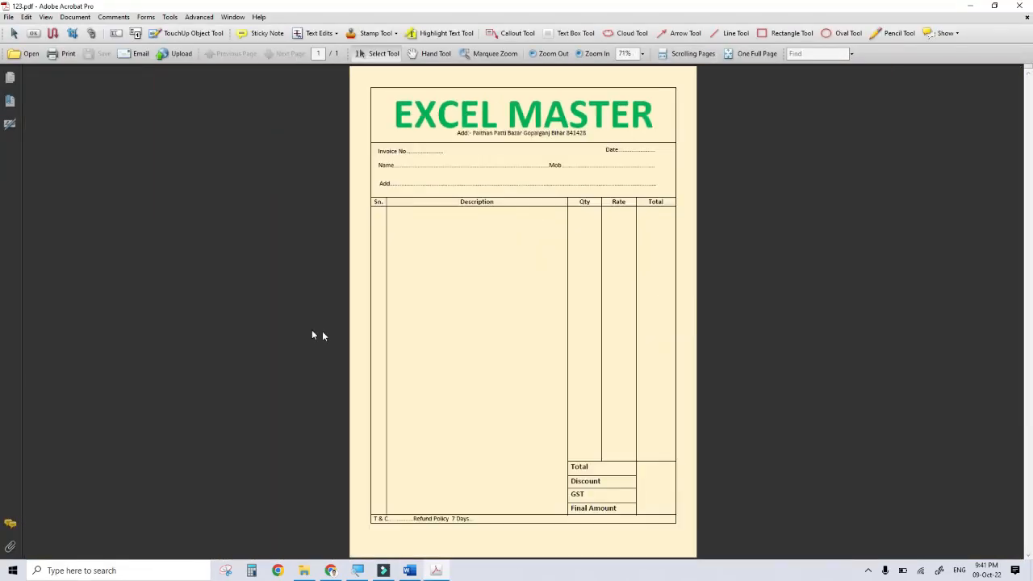
scroll(539, 342, "up", 5)
scroll(497, 347, "down", 8)
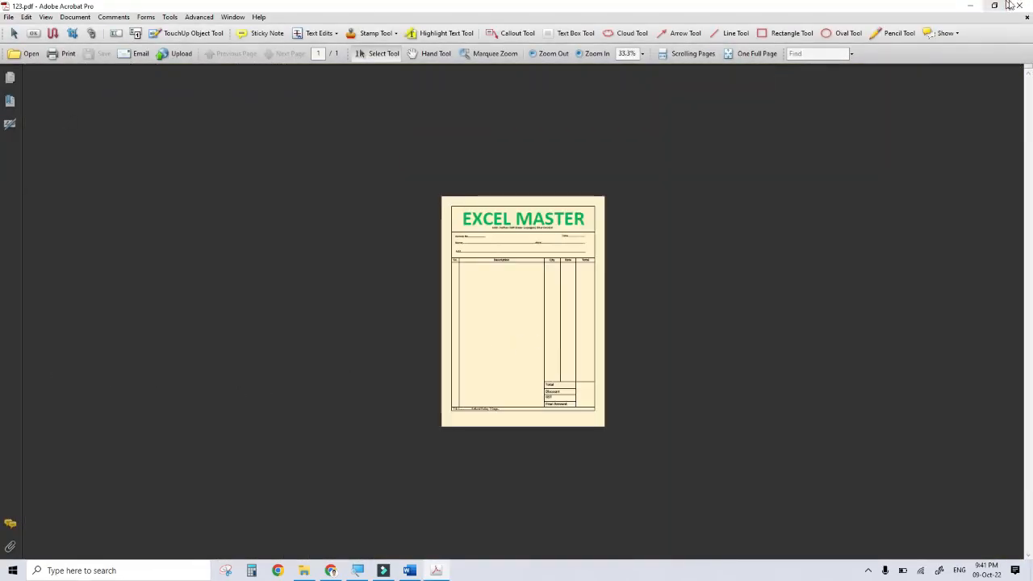